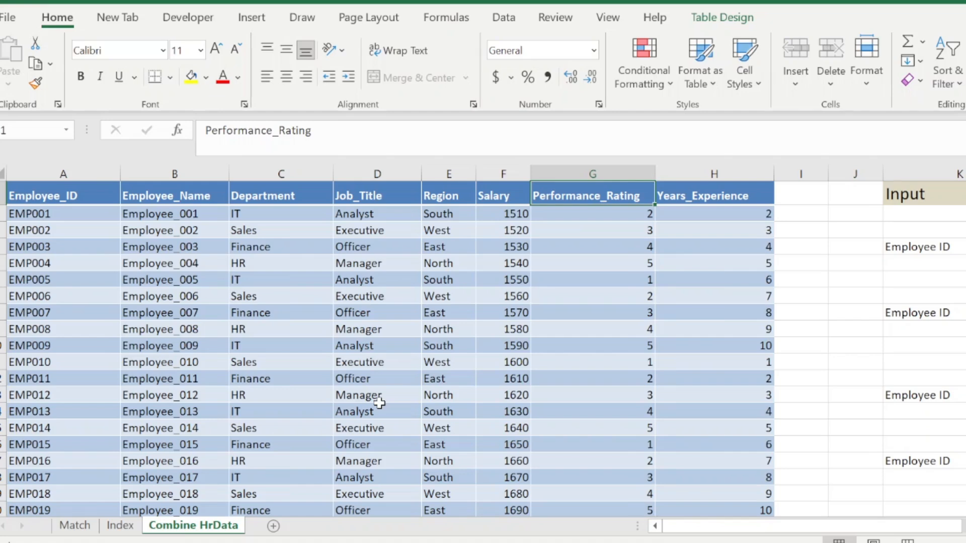
- Review the Combine HrData table's column headers and the Input and Output areas beside it
key("Left")
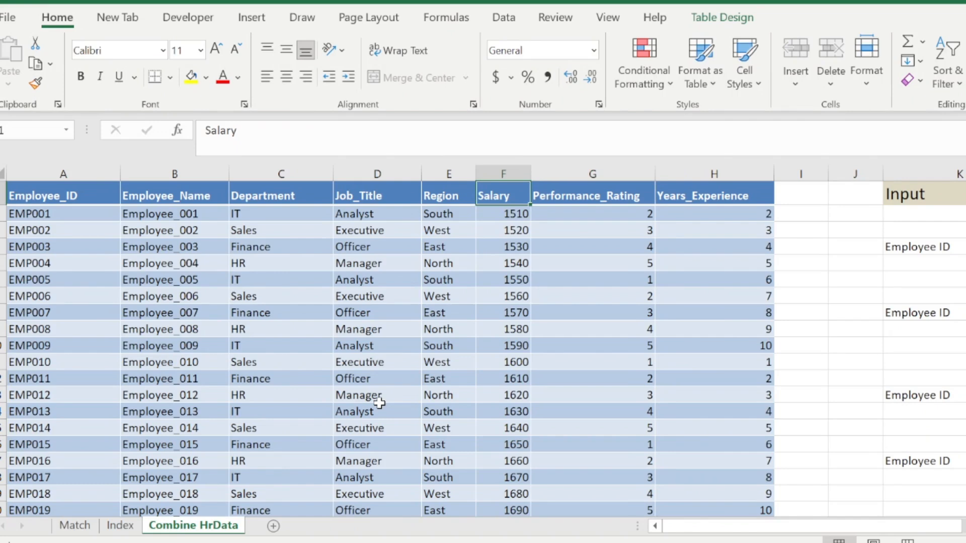
key("Right")
key("Right")
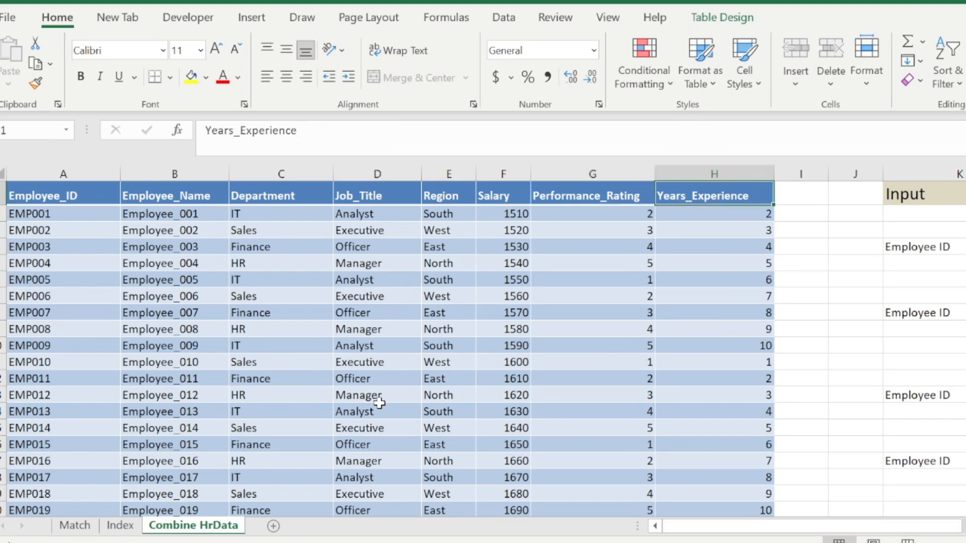
key("Right")
key("Right")
key("Right")
key("Right")
key("Right")
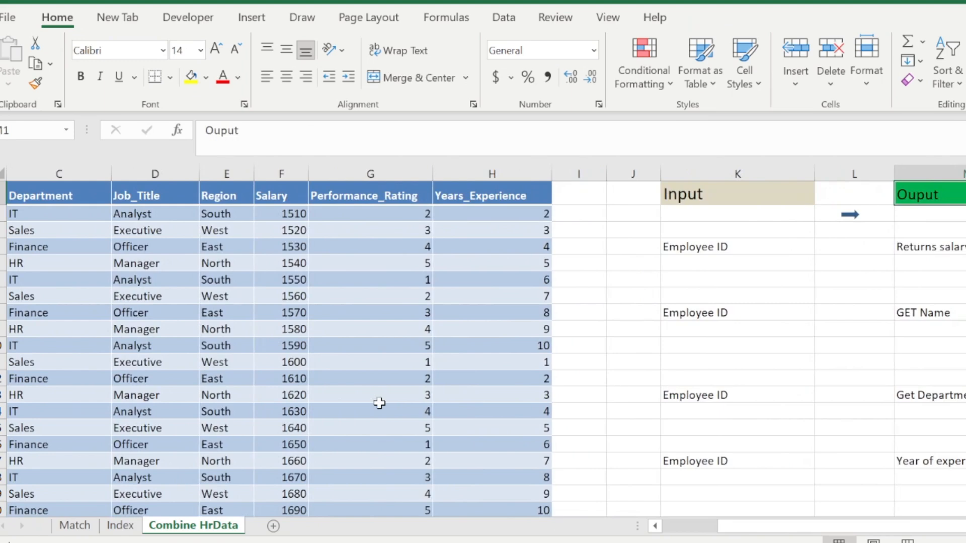
key("Left")
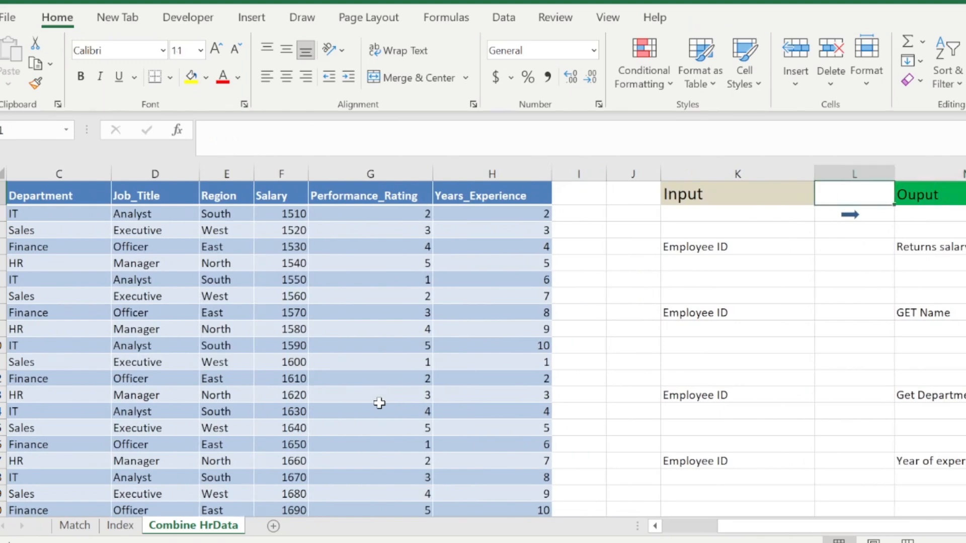
key("Left")
key("Left")
key("Left")
key("Left")
key("Left")
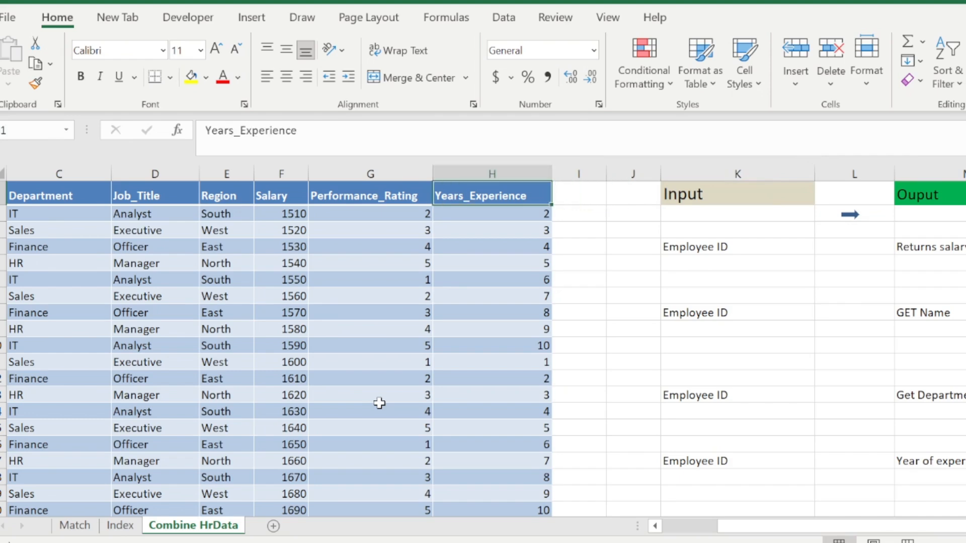
key("Left")
key("Left")
key("Left")
key("Left")
key("Left")
key("Left")
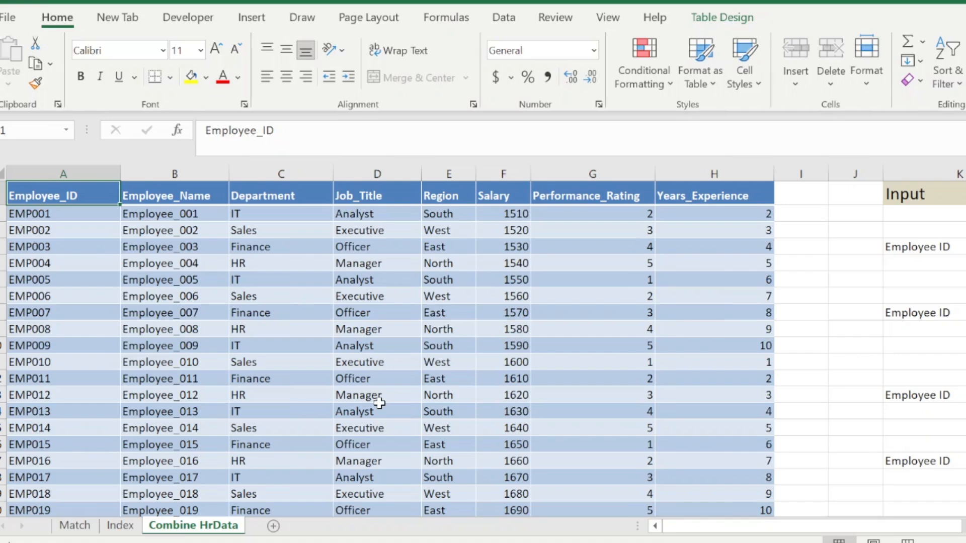
- Examine the Combine HrData headers between Employee_ID and Salary
key("Right")
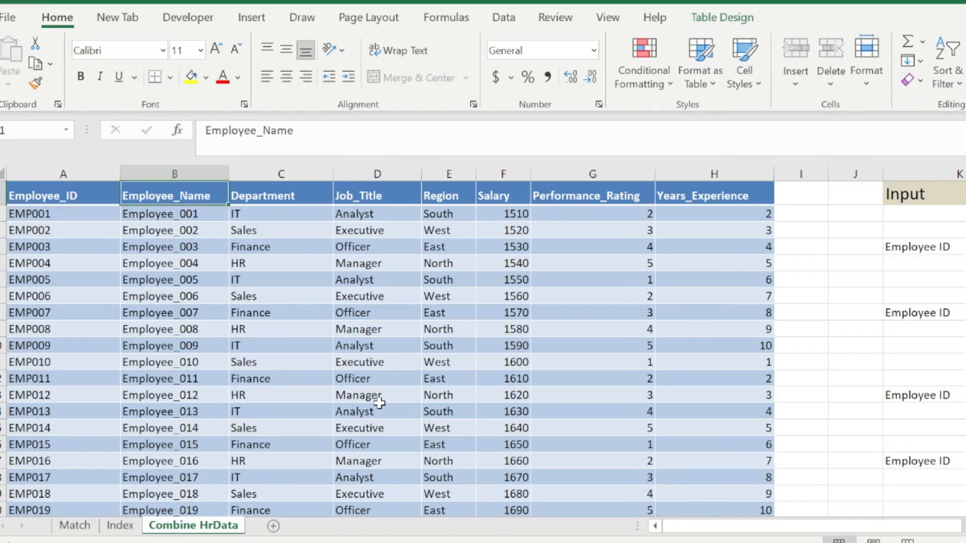
key("Right")
key("Right")
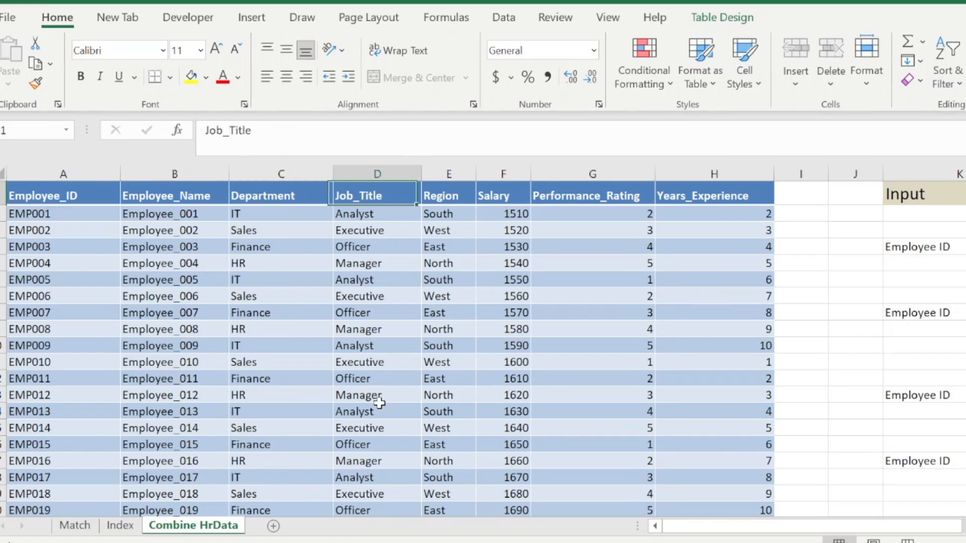
key("Right")
key("Right")
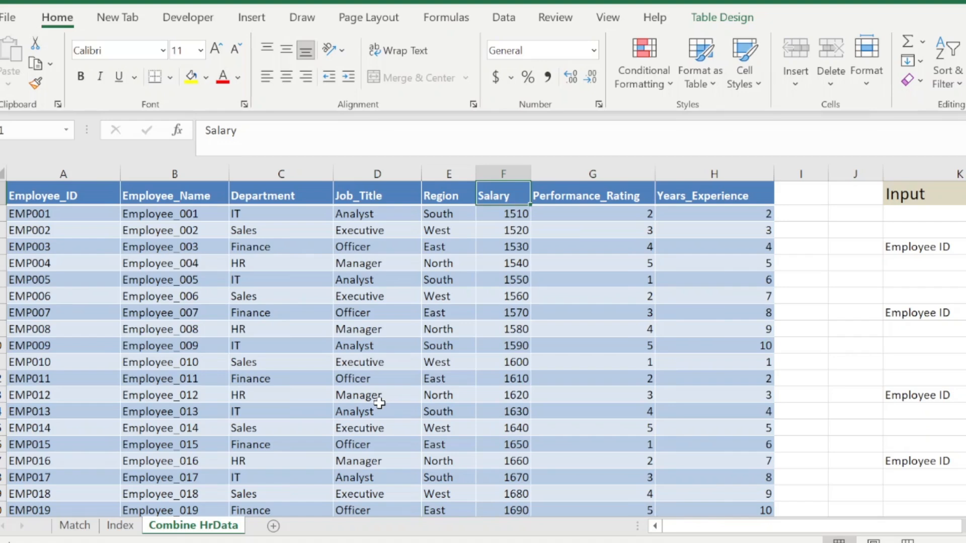
key("Left")
key("Left")
key("Left")
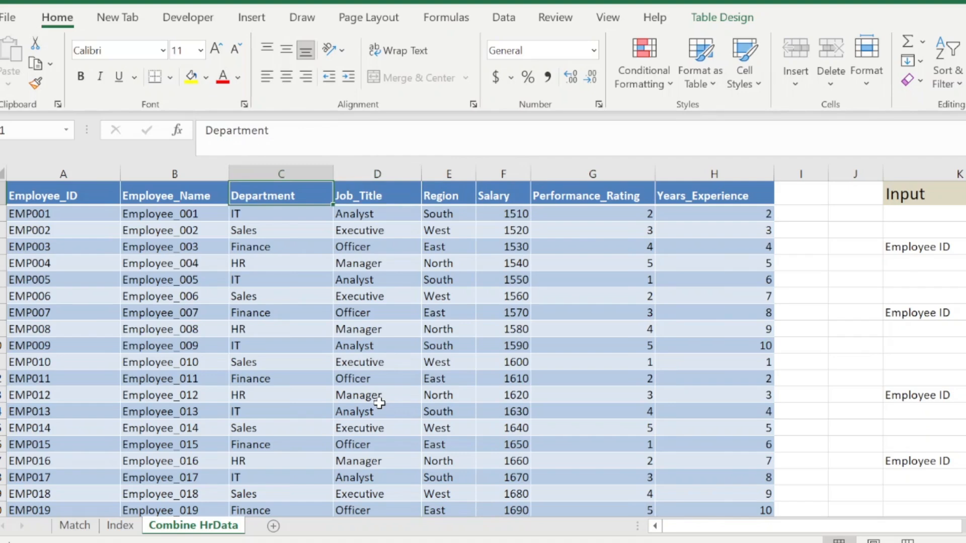
key("Left")
key("Left")
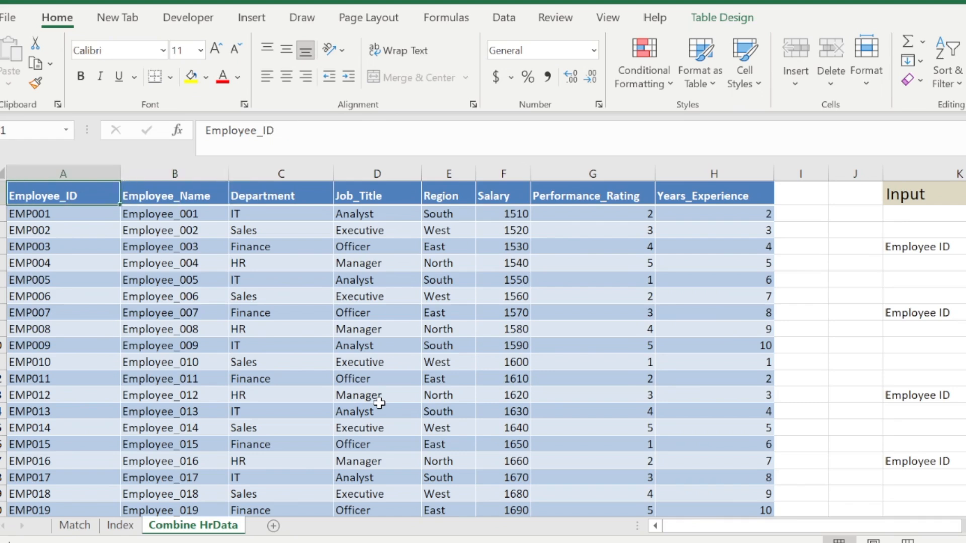
key("Right")
key("Right")
key("Right")
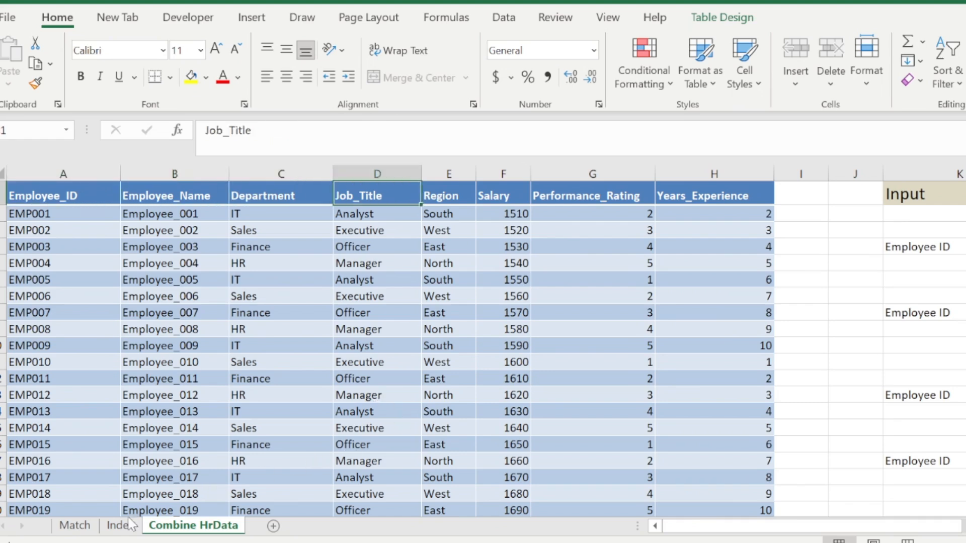
- Examine the employee table on the Match sheet from its header row to its last record
left_click(75, 525)
left_click(165, 362)
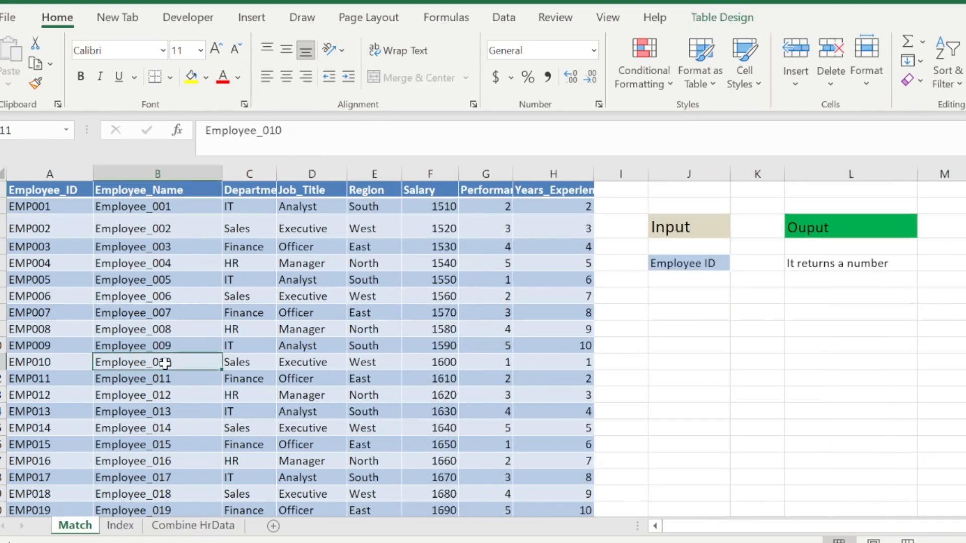
key("Up")
key("Up")
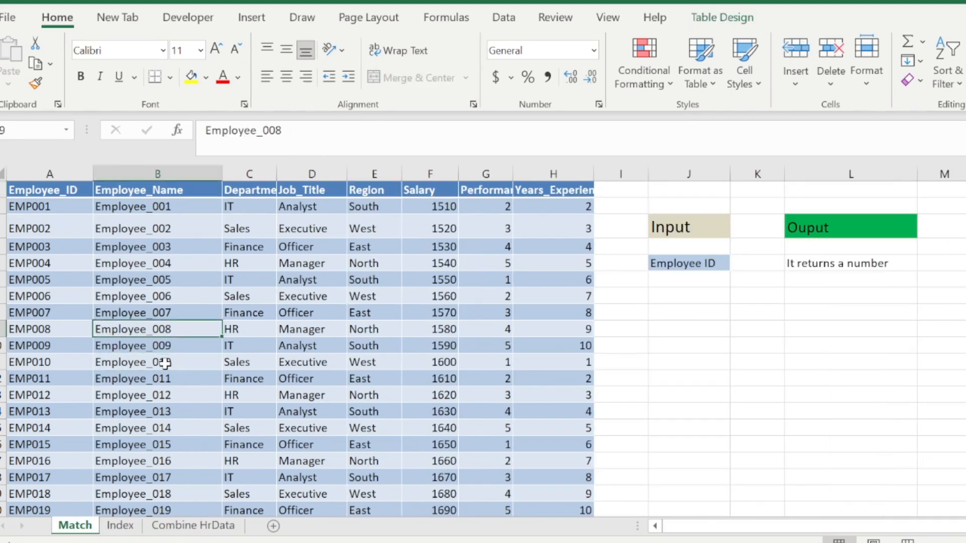
key("ctrl+Up")
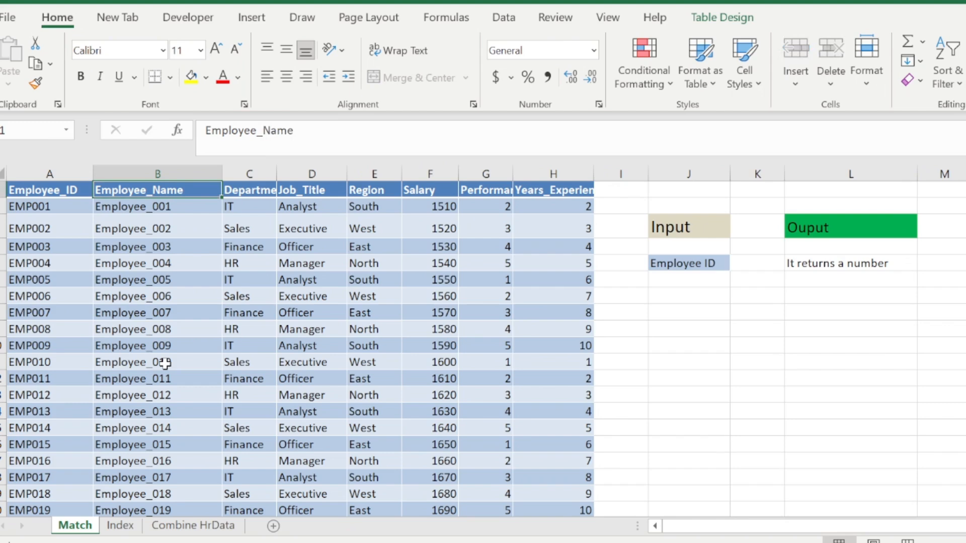
key("Left")
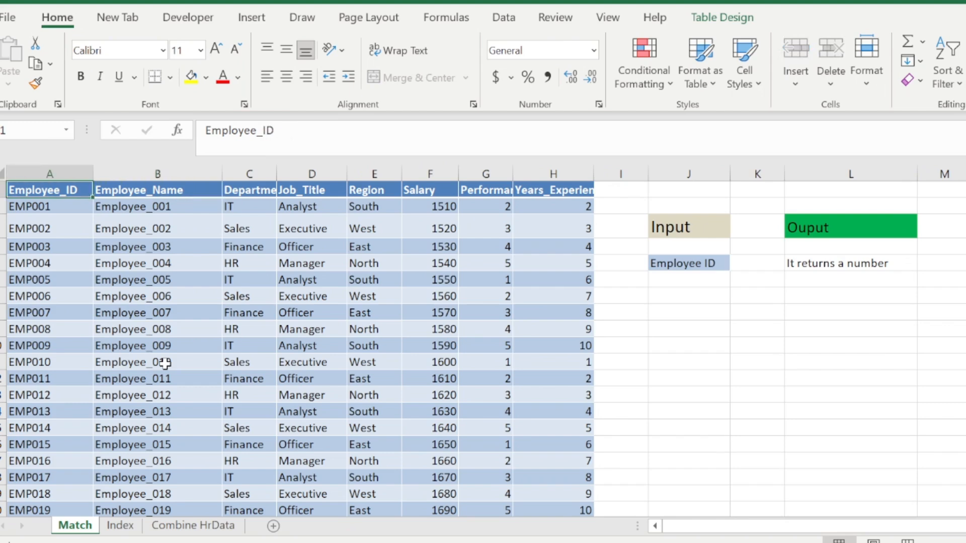
key("ctrl+Down")
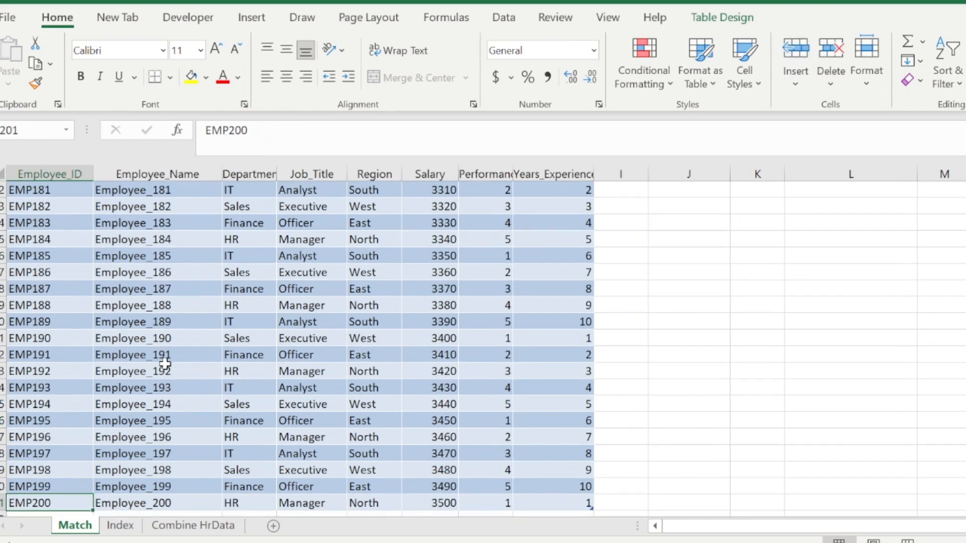
key("ctrl+Up")
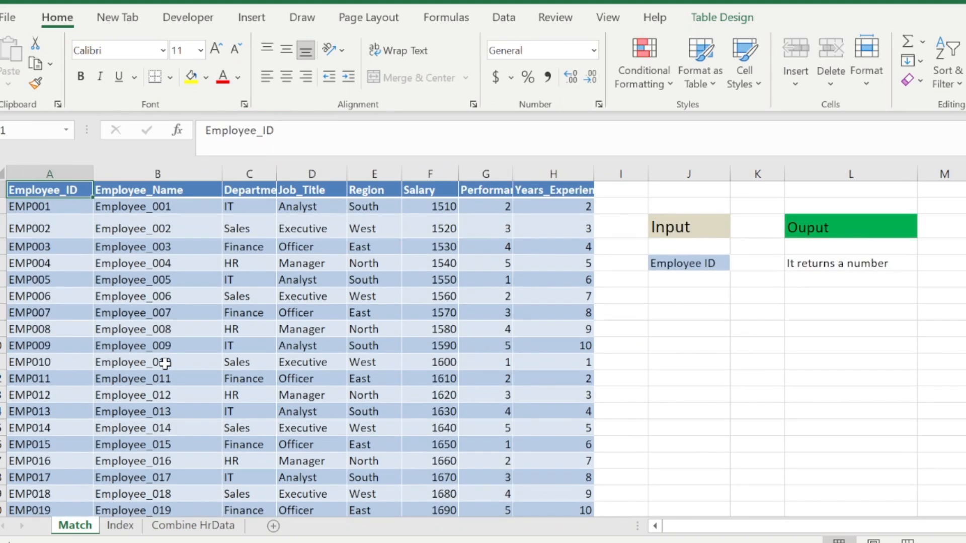
- View the Index and Combine HrData sheets and return to the Employee_ID header on the Match sheet
left_click(122, 528)
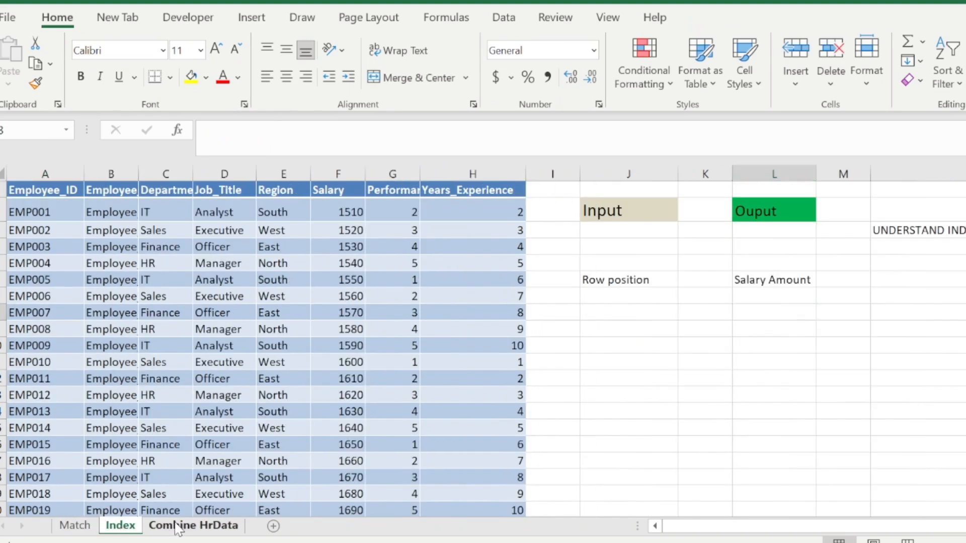
left_click(194, 526)
left_click(123, 525)
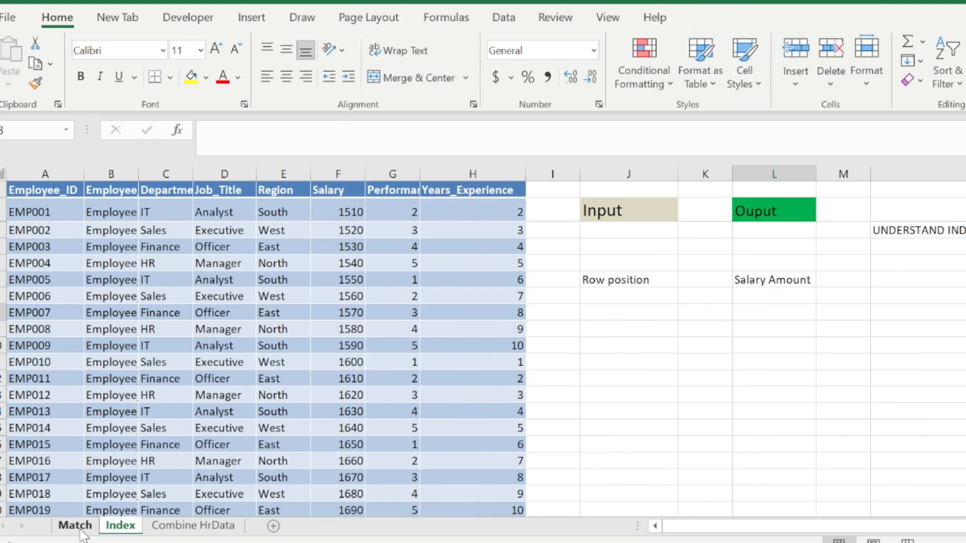
left_click(74, 525)
left_click(76, 477)
key("ctrl+Up")
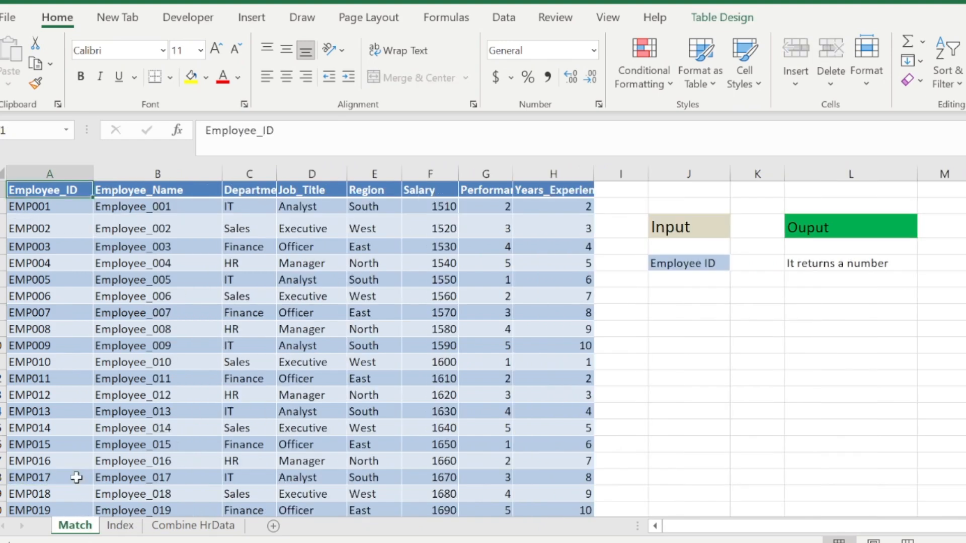
- Go across the Match sheet's headers to the output area and select cell L6 below "It returns a number"
key("Right")
key("Right")
key("Right")
key("Right")
key("Right")
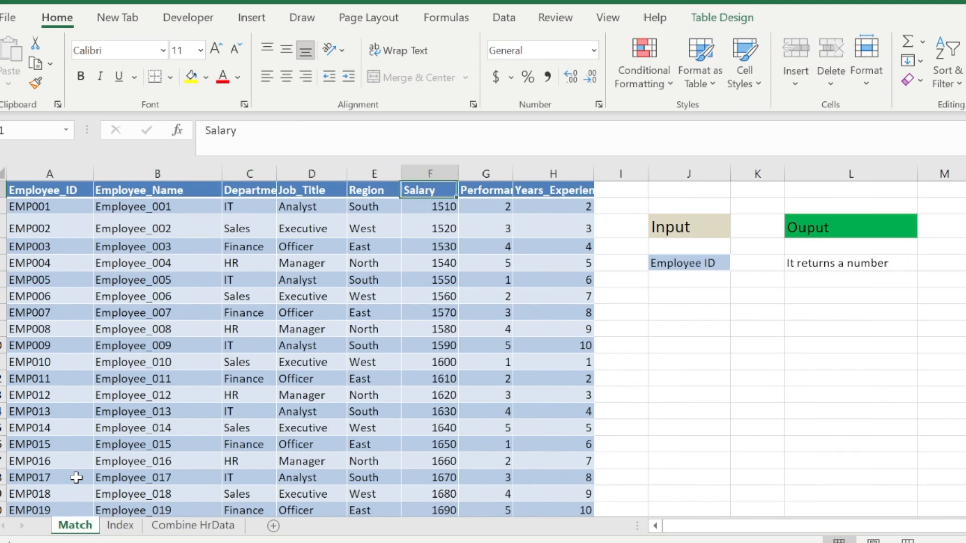
key("Right")
key("Right")
key("Right")
key("Right")
key("Right")
key("Right")
key("Down")
key("Down")
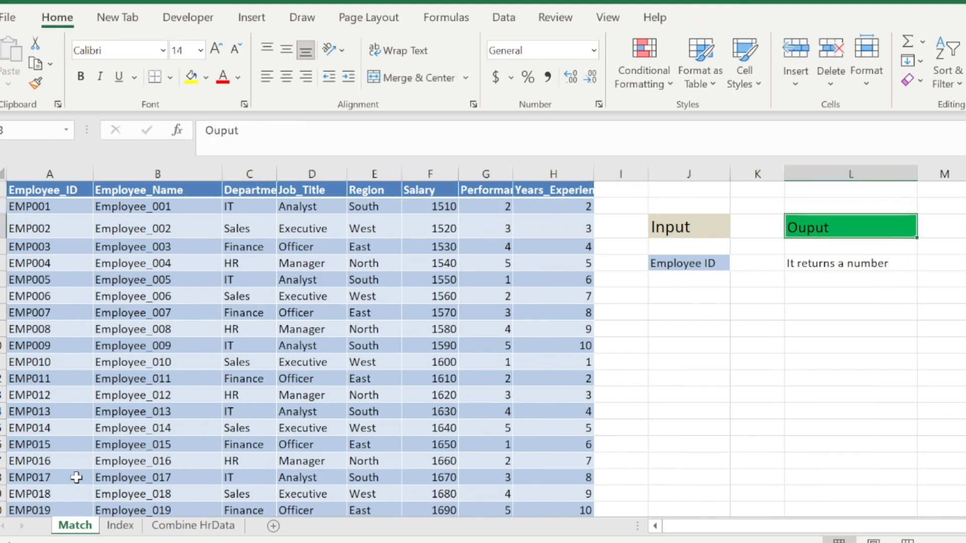
key("Down")
key("Down")
key("Down")
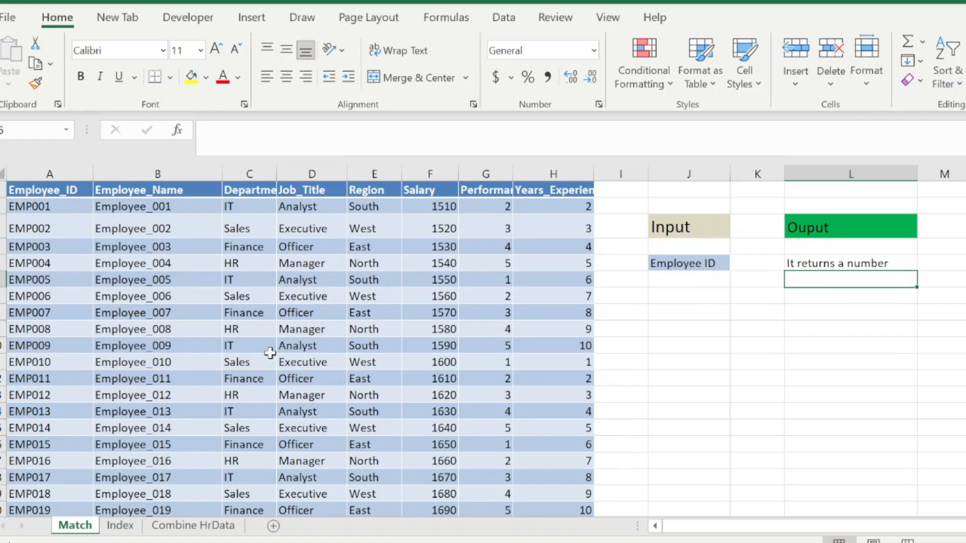
- Review the input and output layouts on the Index and Combine HrData sheets
left_click(119, 525)
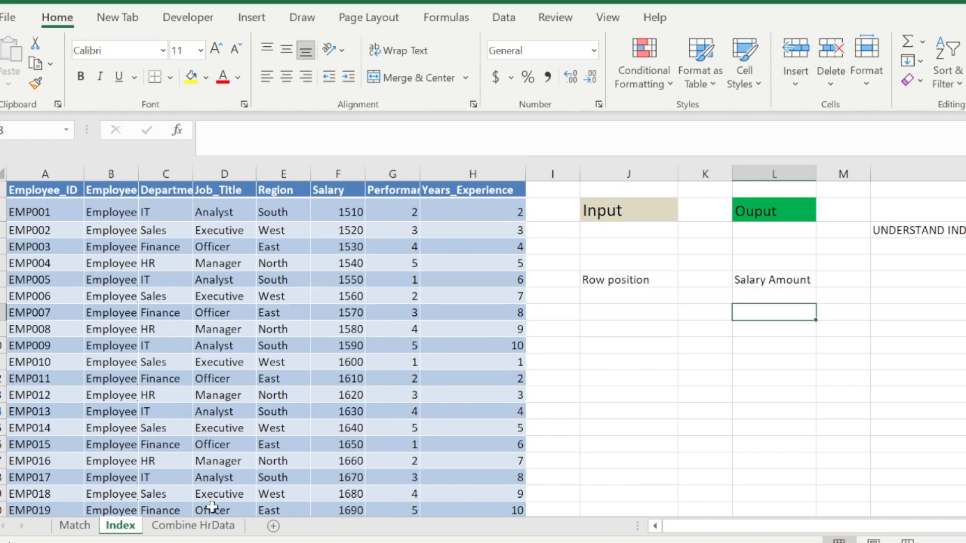
left_click(212, 526)
left_click(723, 229)
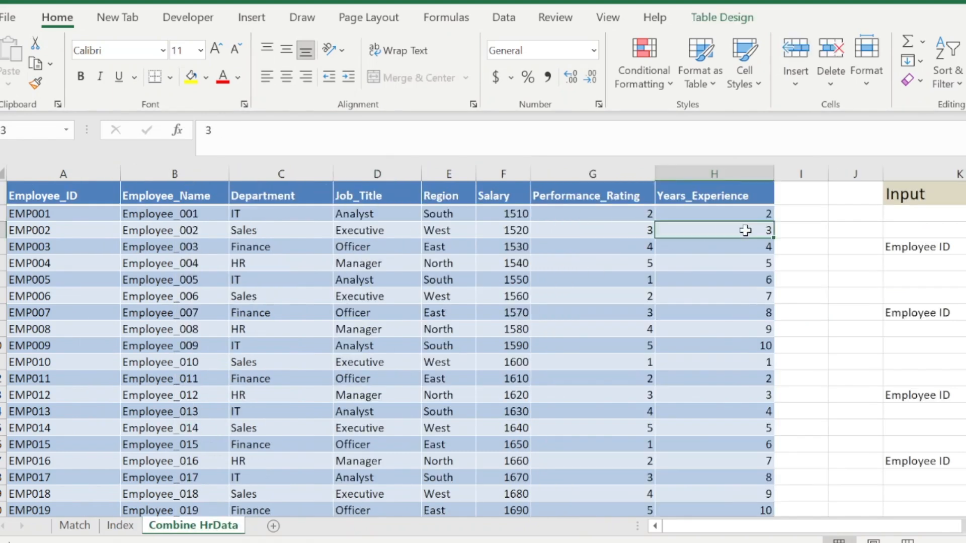
key("Right")
key("Right")
key("Right")
key("Right")
key("Right")
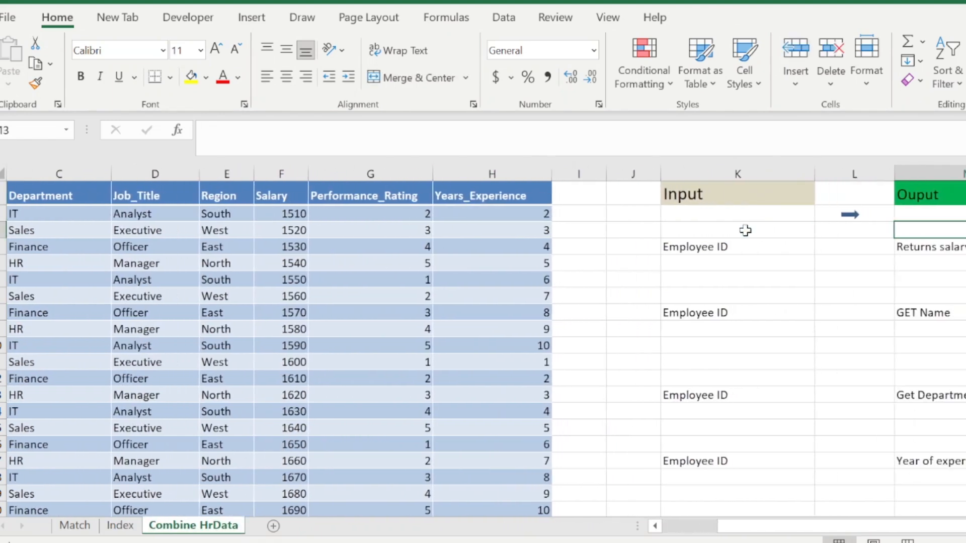
key("Left")
key("Left")
key("Left")
key("Left")
key("Left")
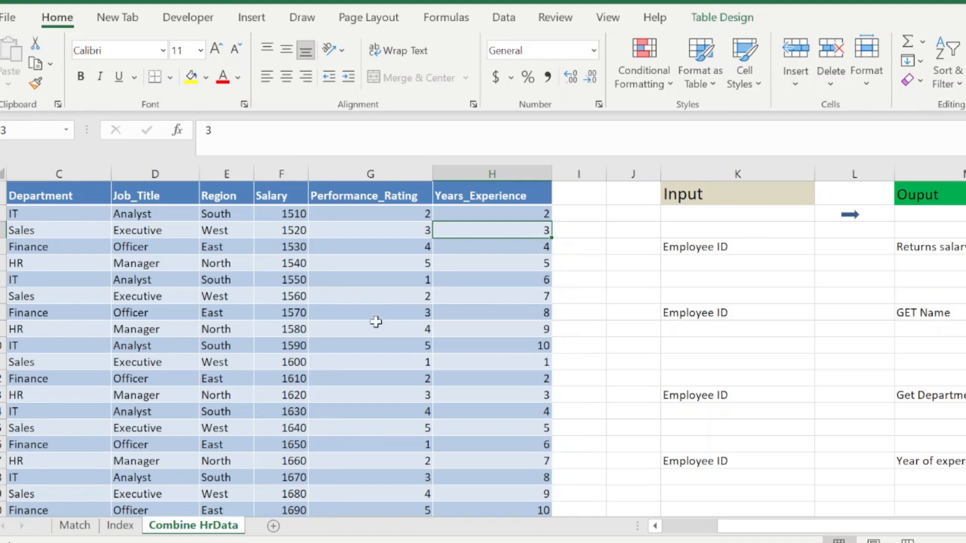
- Start a MATCH formula in cell L6 of the Match sheet, below "It returns a number"
left_click(79, 526)
left_click(556, 303)
key("Right")
key("Right")
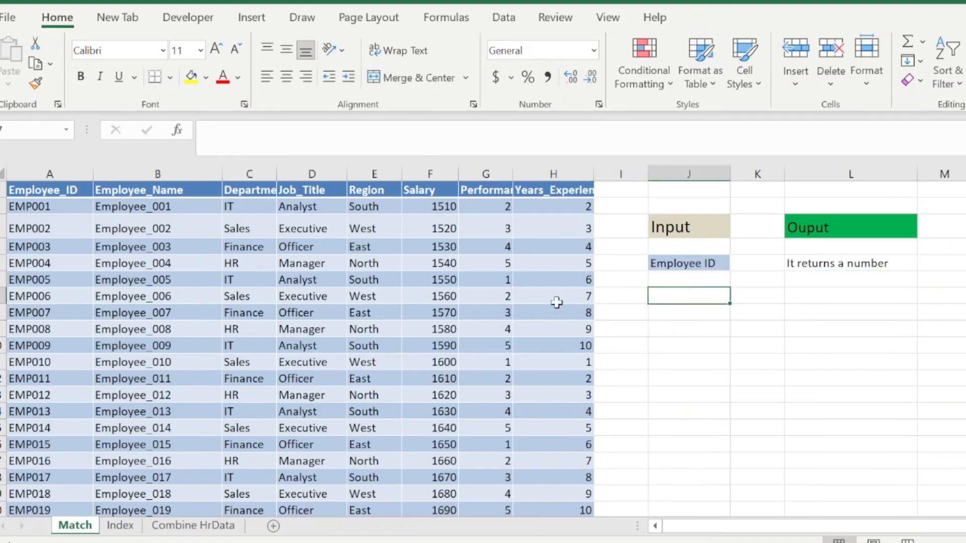
key("Right")
key("Up")
key("Right")
key("Left")
key("Right")
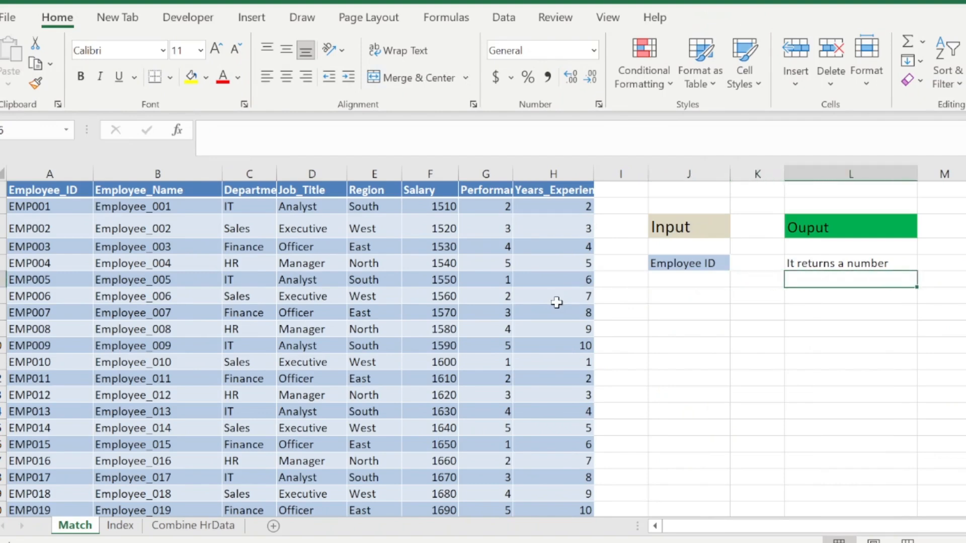
key("Left")
key("Right")
type("=")
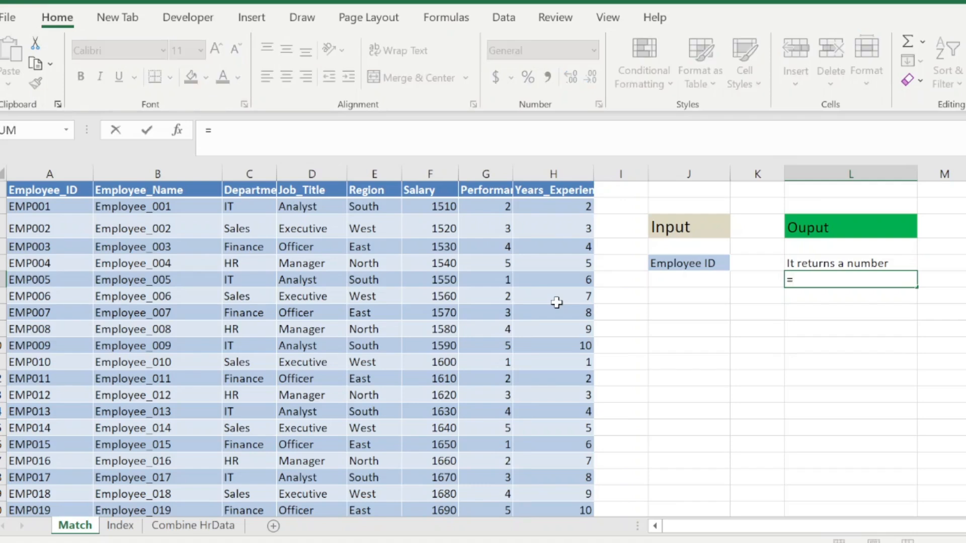
type("ma")
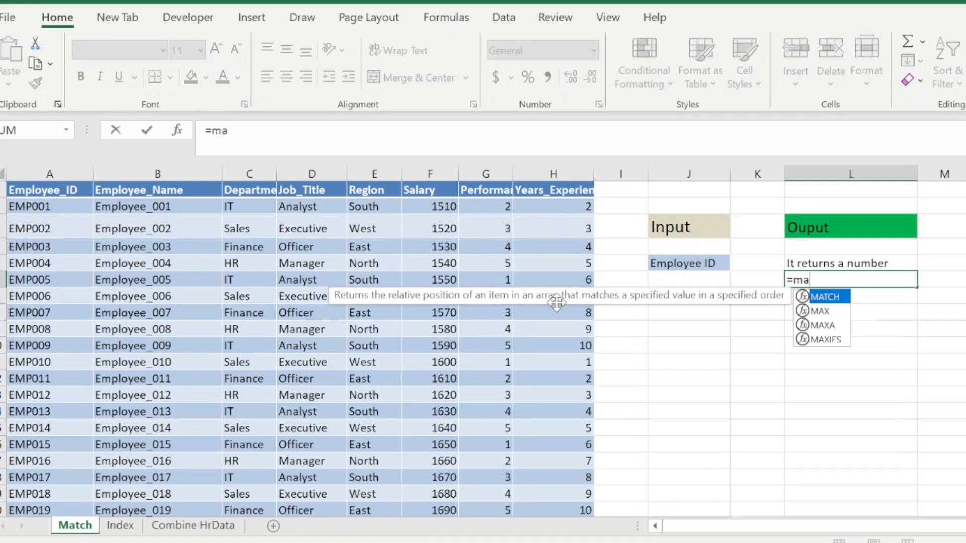
key("Tab")
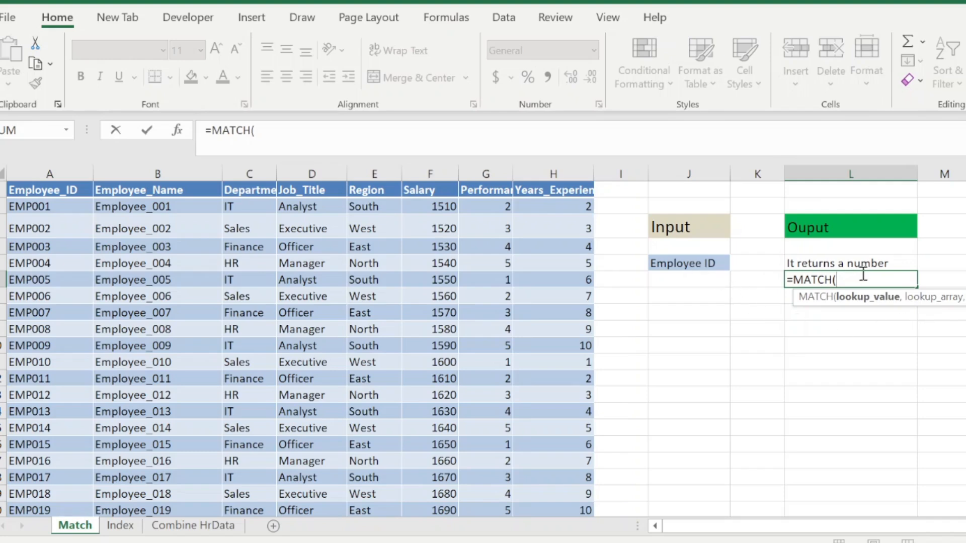
- Enter the chosen employee ID in quotation marks as the MATCH lookup value and proceed to the lookup array argument
type("\"Em")
key("BackSpace")
type("MPL")
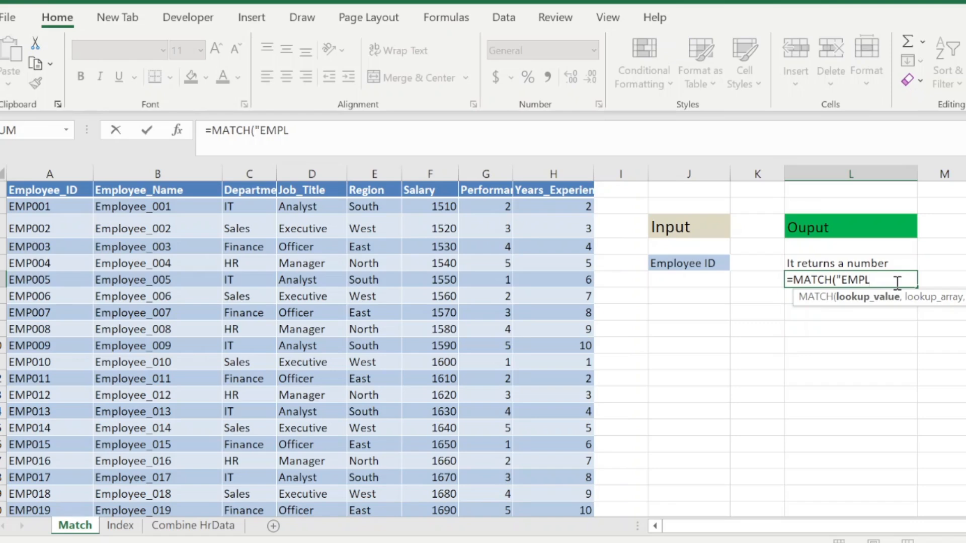
key("BackSpace")
type("o")
key("BackSpace")
type("0")
type("590")
key("BackSpace")
key("BackSpace")
type("0\",")
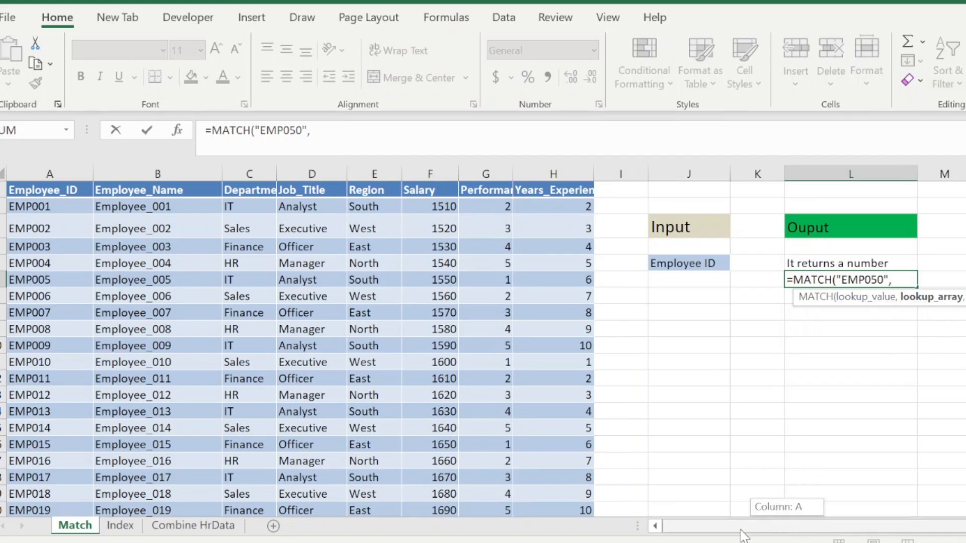
- Set the MATCH lookup array to the table's whole Employee_ID column and proceed to the match type argument
left_click(48, 210)
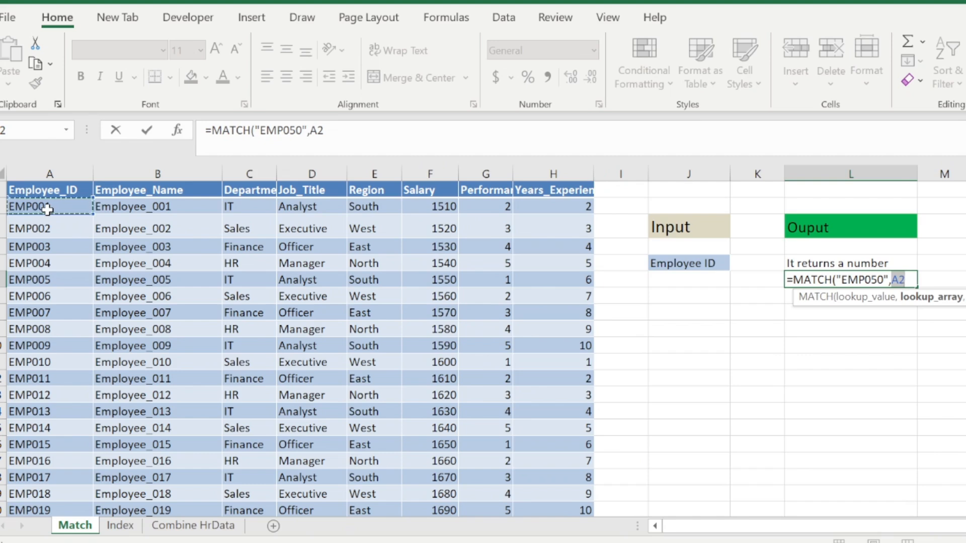
key("ctrl+shift+Down")
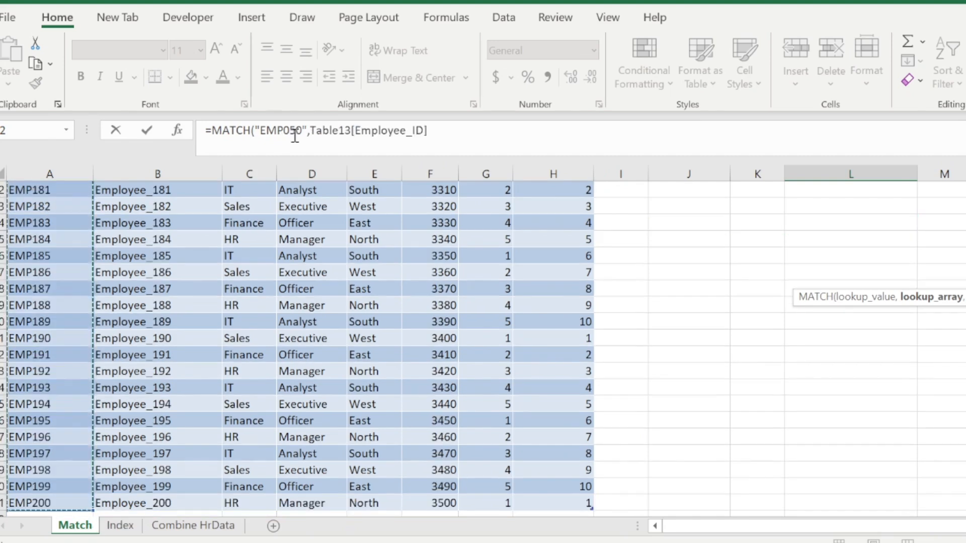
left_click(429, 135)
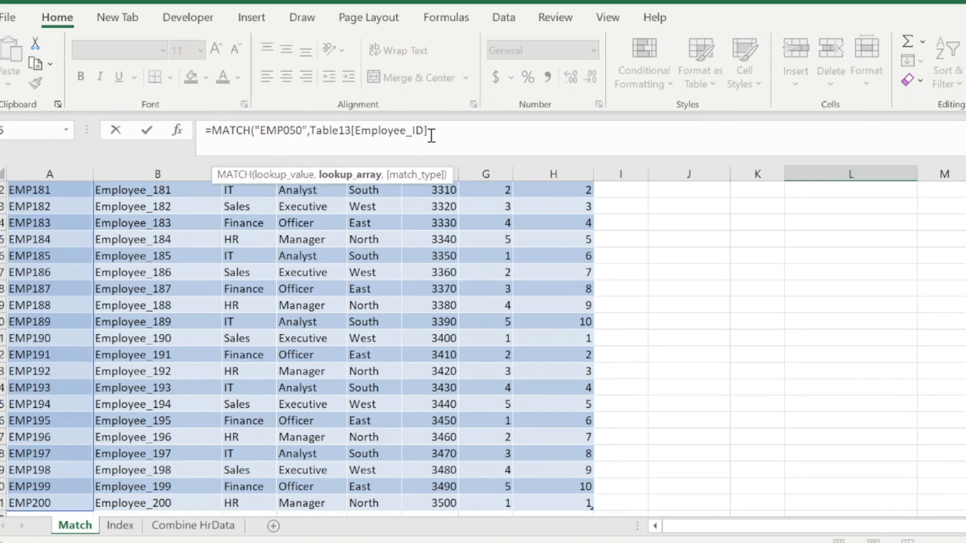
type(",")
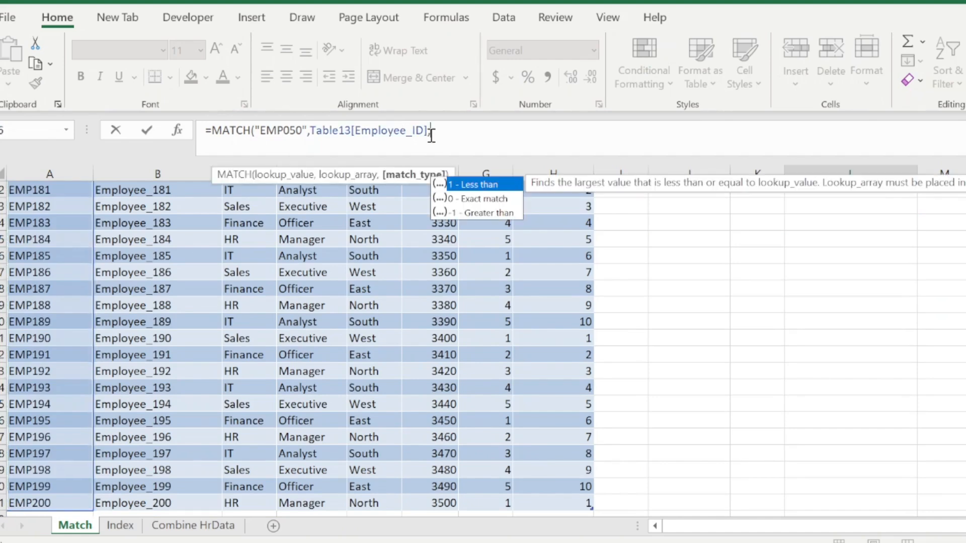
- Set the match type to 0 for an exact match, then close and enter the MATCH formula
key("Down")
type("0")
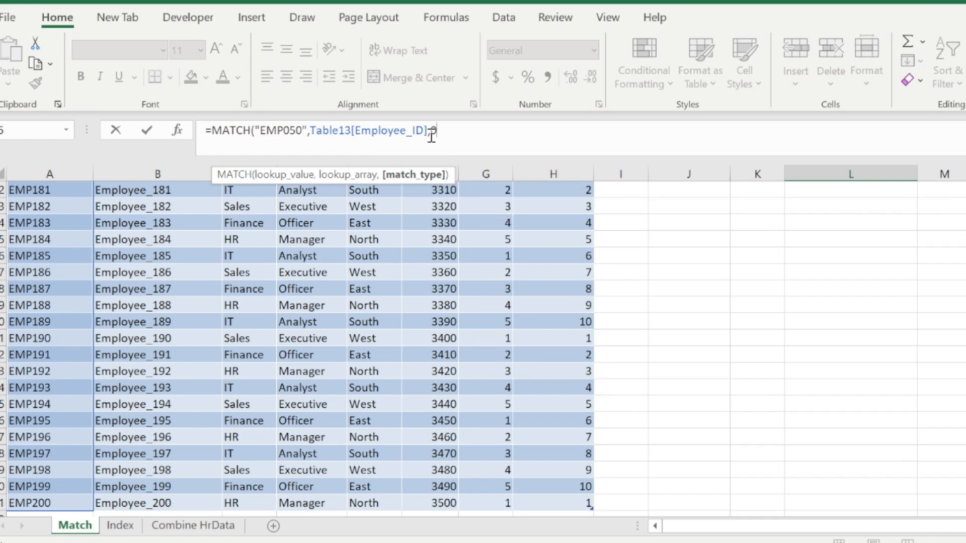
type(")")
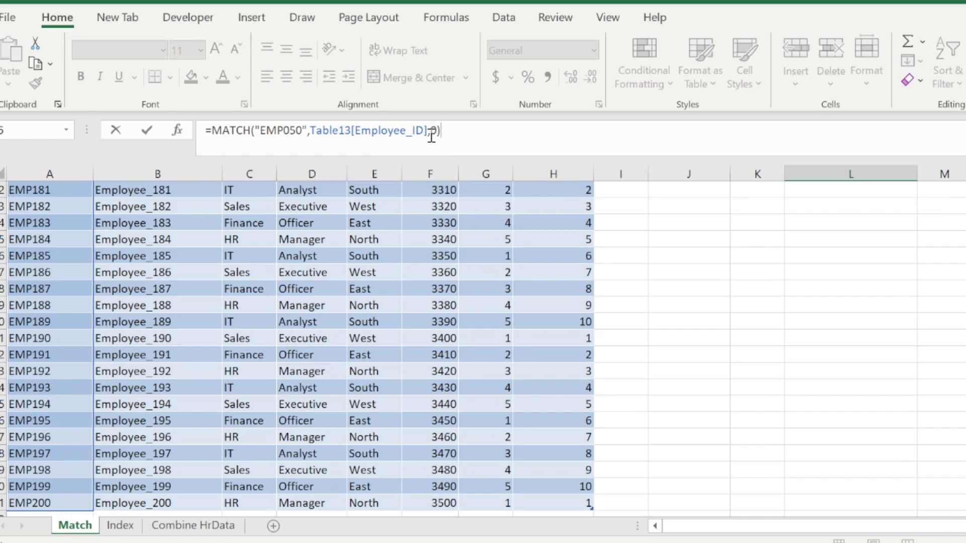
key("ctrl+Return")
- Return to the Match sheet's input and output area and examine the formula's result below "It returns a number"
key("Up")
key("Up")
key("Up")
key("Up")
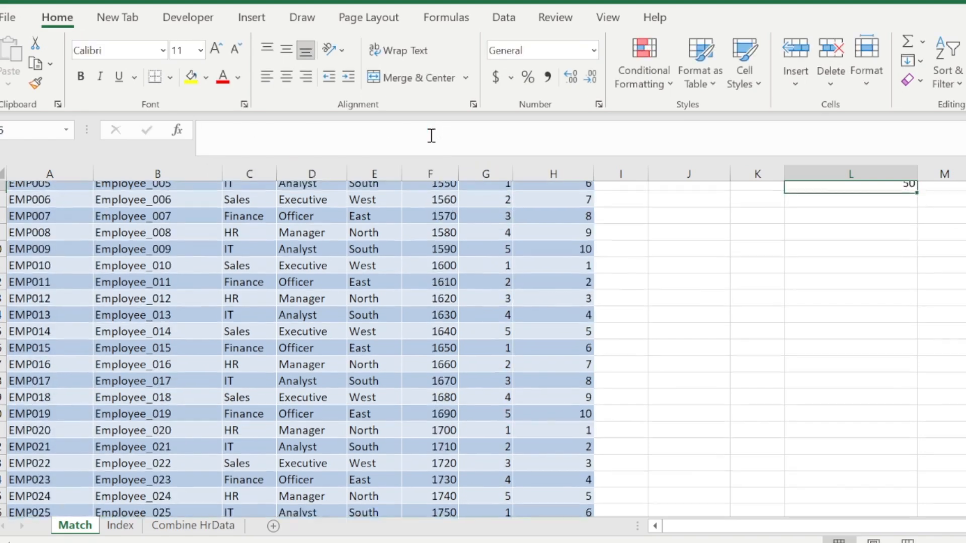
key("Down")
key("Down")
key("Down")
key("Up")
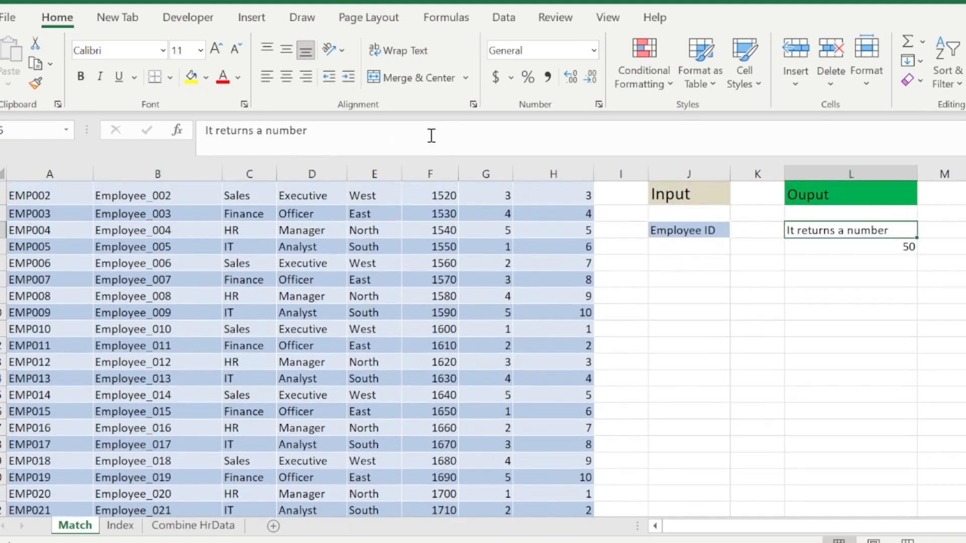
key("Up")
key("Left")
key("Left")
key("Down")
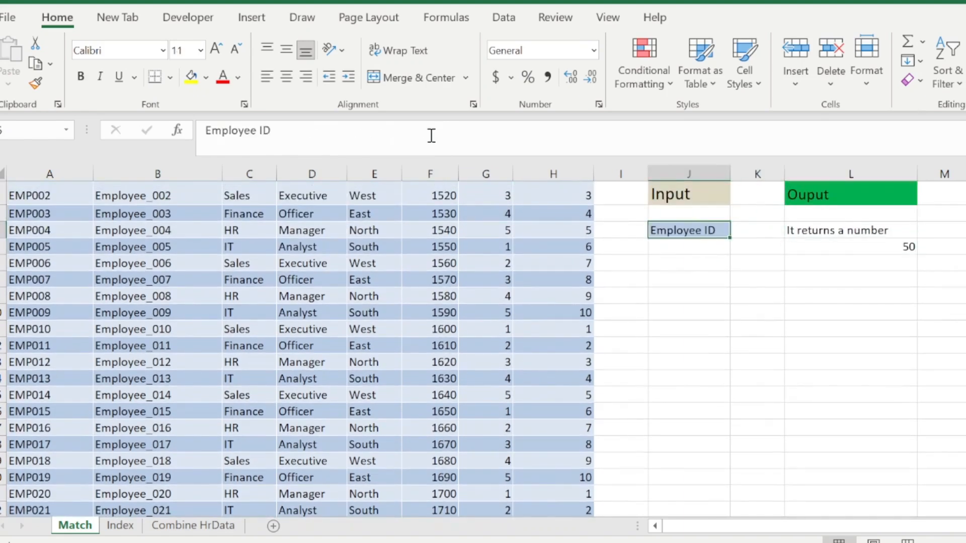
key("Right")
key("Up")
key("Right")
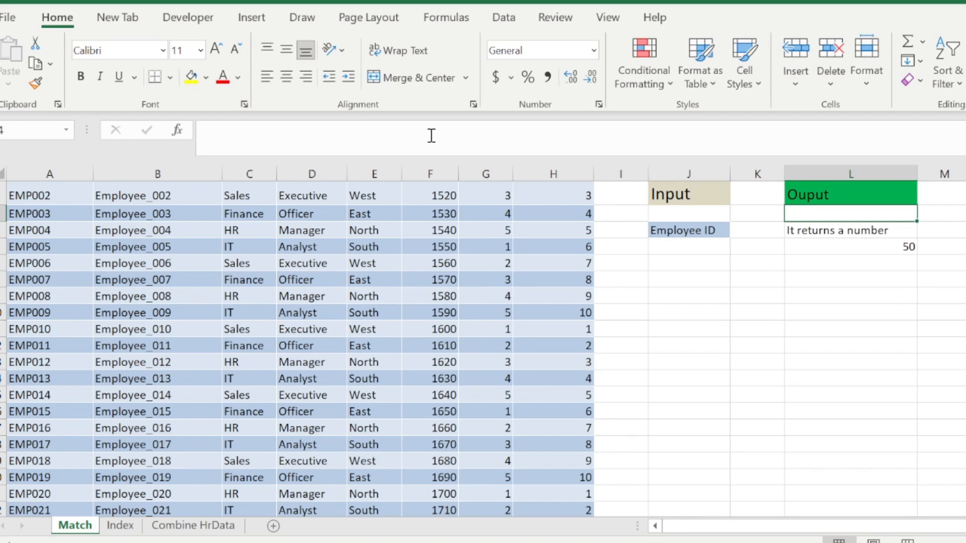
key("Down")
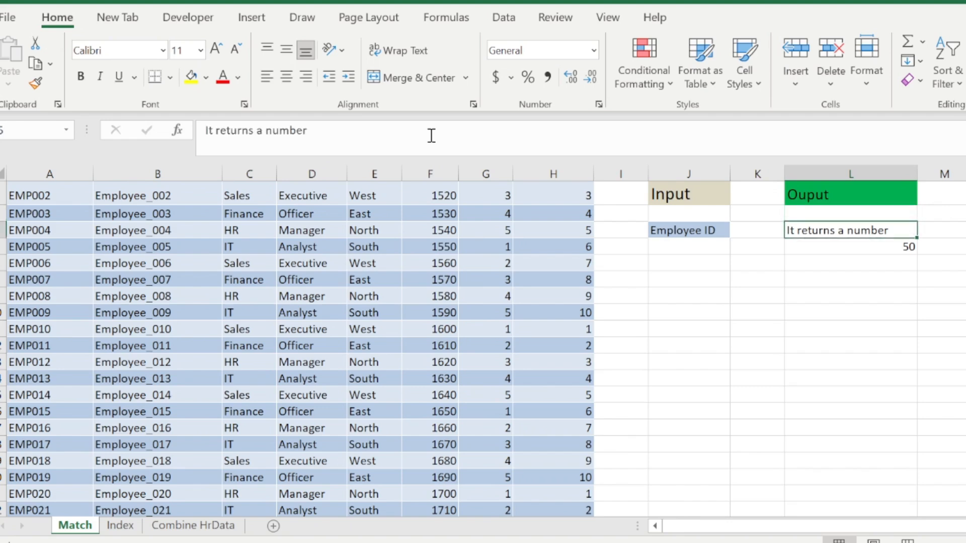
key("Down")
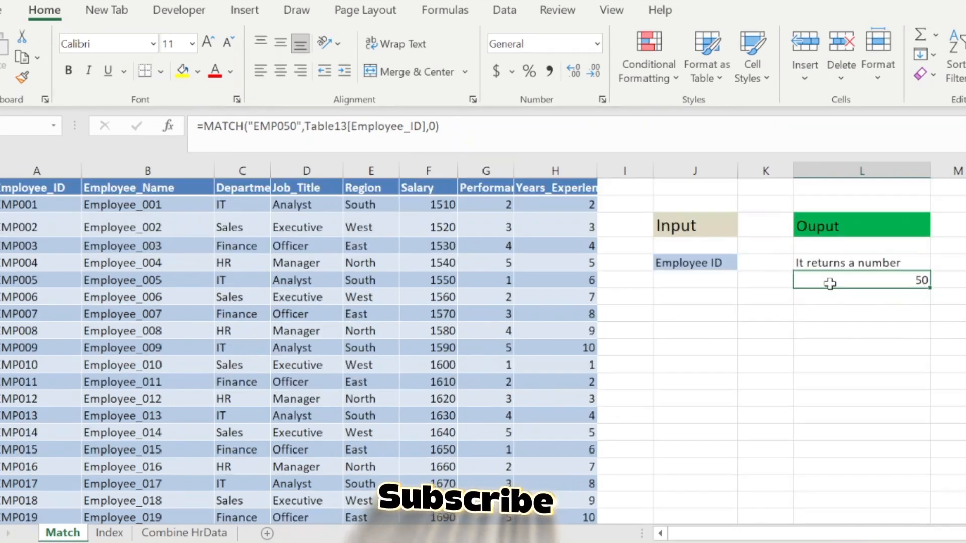
key("Left")
key("Left")
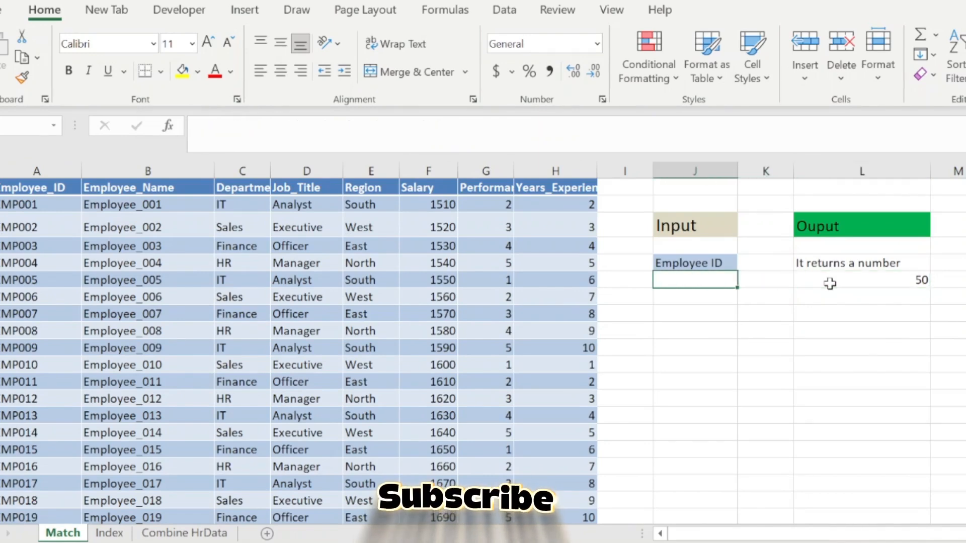
left_click(918, 278)
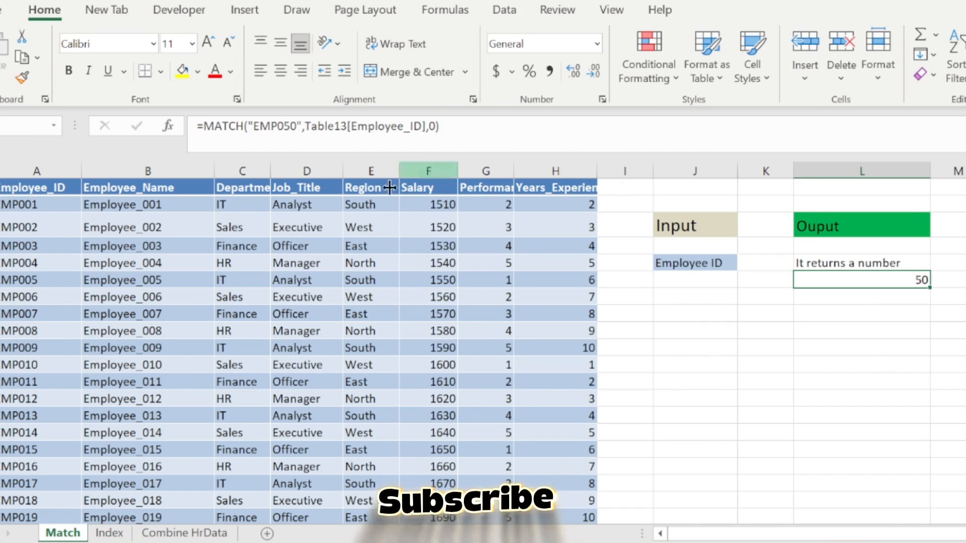
- Go down the Match sheet's Employee_ID column towards the looked-up employee to check the returned position
left_click(25, 259)
key("Down")
key("Down")
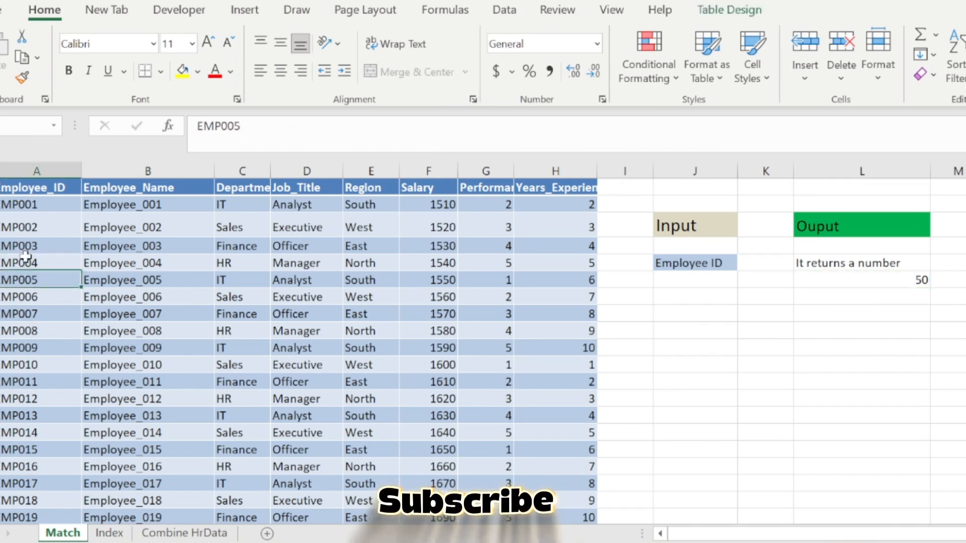
key("Down")
key("Down")
key("Down")
key("Down")
key("Down")
key("Down")
key("Down")
key("Down")
key("Down")
key("Down")
key("Down")
key("Down")
key("Down")
key("Down")
key("Down")
key("Down")
key("Down")
key("Down")
key("Down")
key("Down")
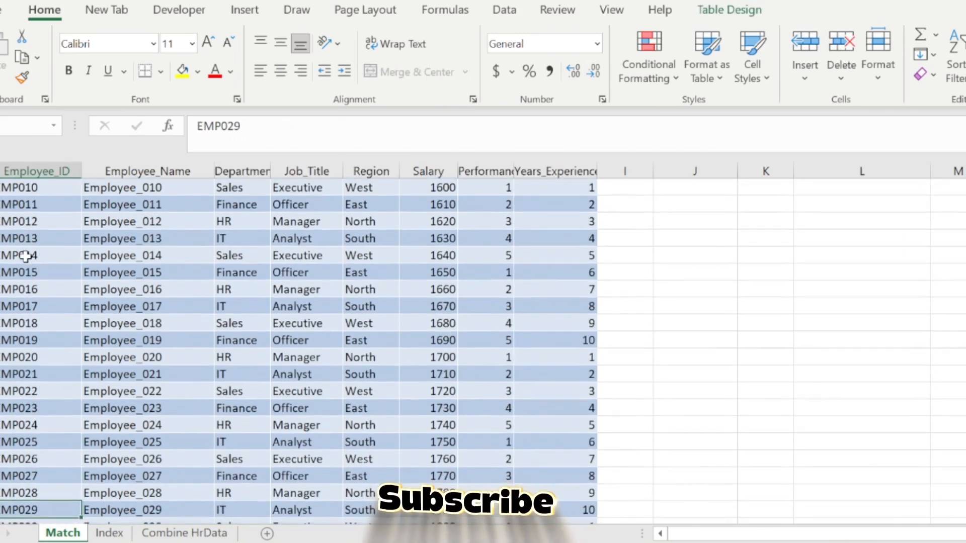
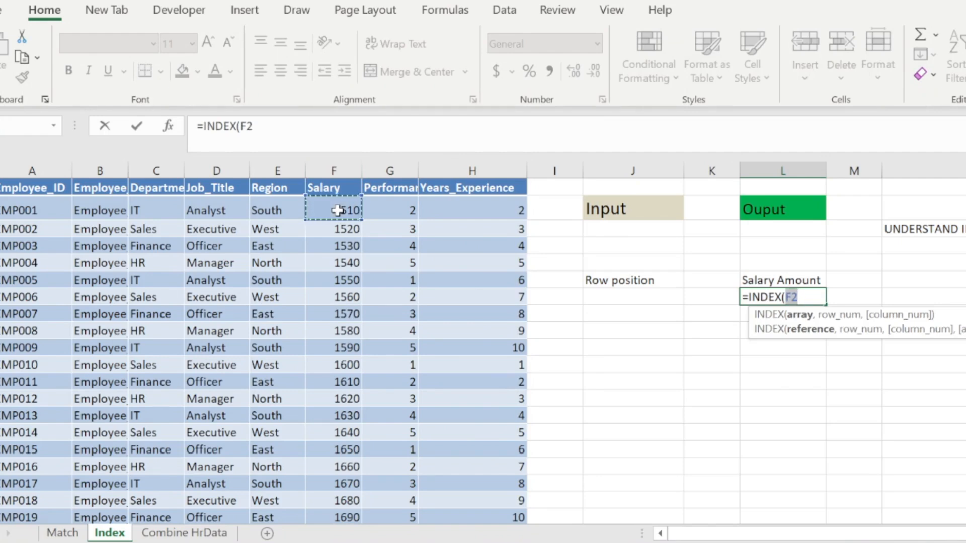
- Complete the INDEX formula below "Salary Amount" with the whole Salary column as array and 50 as row number
key("ctrl+shift+Down")
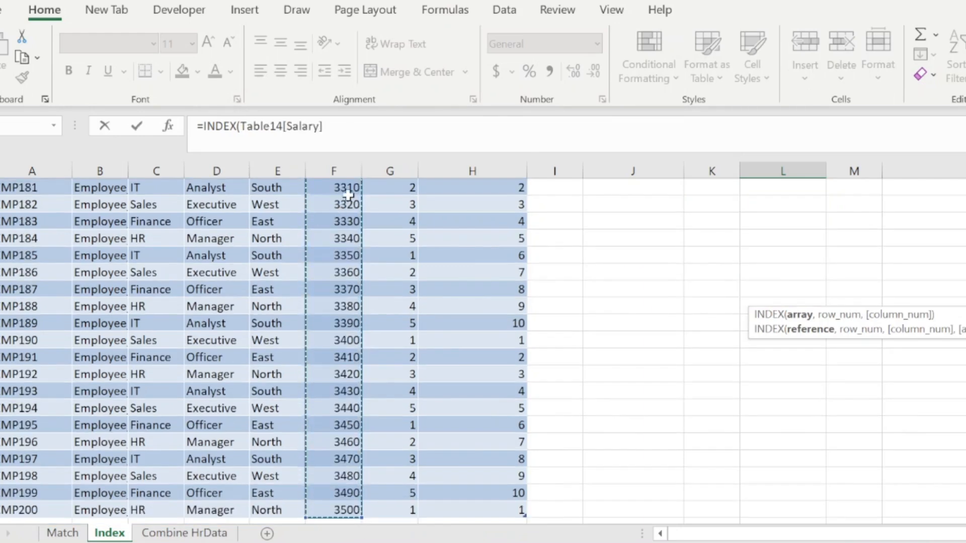
left_click(339, 127)
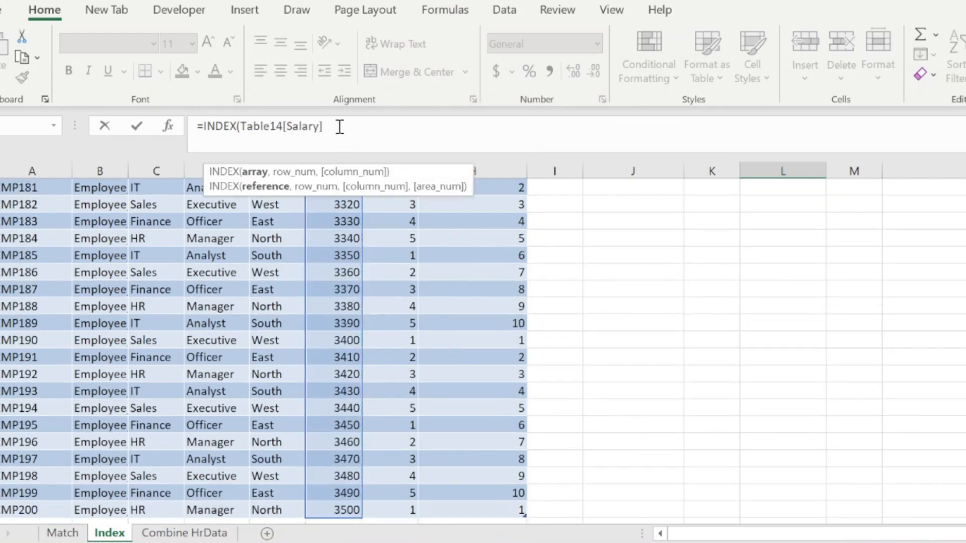
type(",")
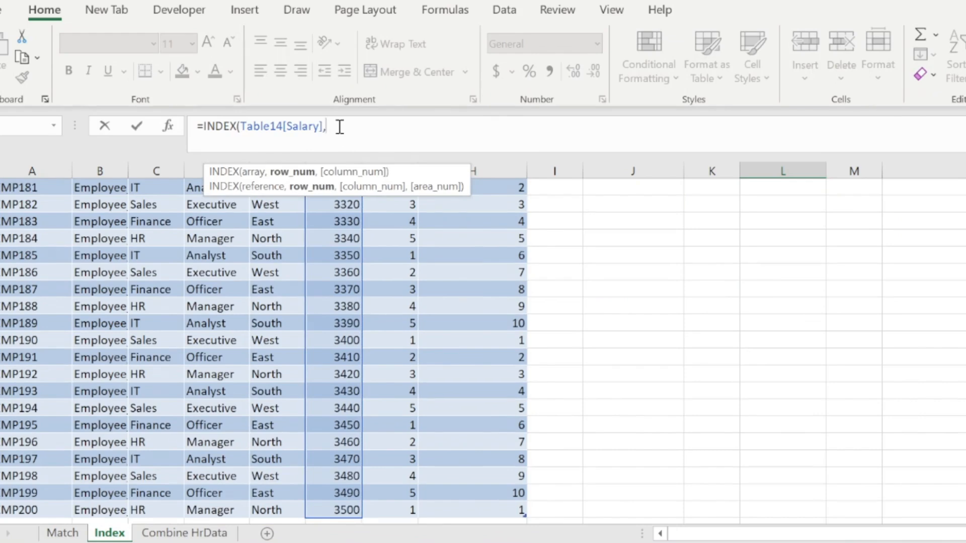
type("50)")
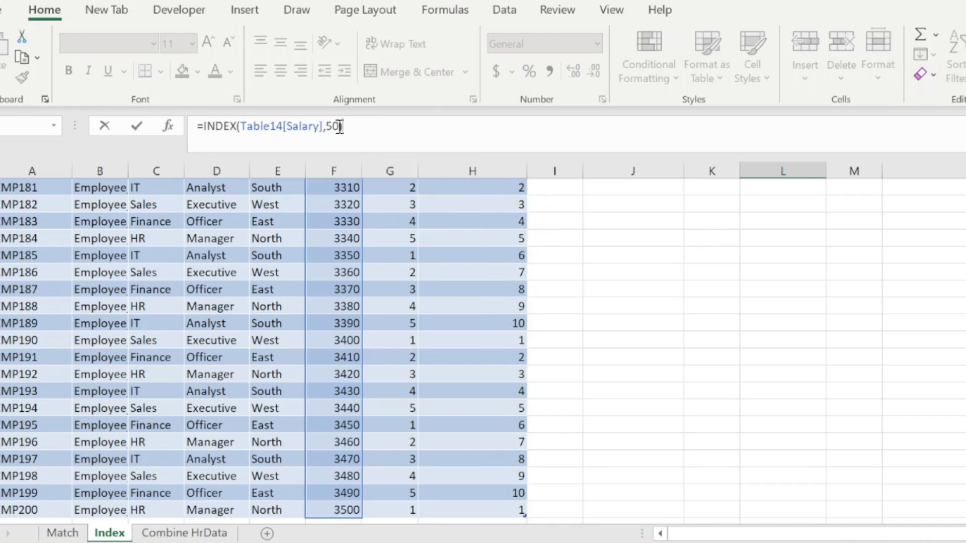
key("Return")
- Return to the Index sheet's output area and examine the INDEX result alongside the Row position input
key("Up")
key("Up")
key("Up")
key("Up")
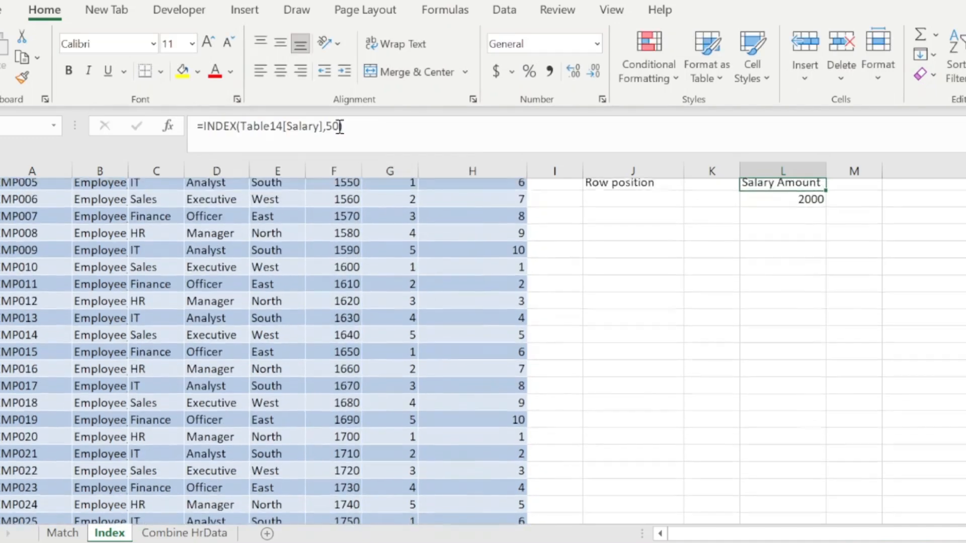
key("Down")
key("Down")
key("Up")
key("Up")
key("Up")
key("Up")
key("Up")
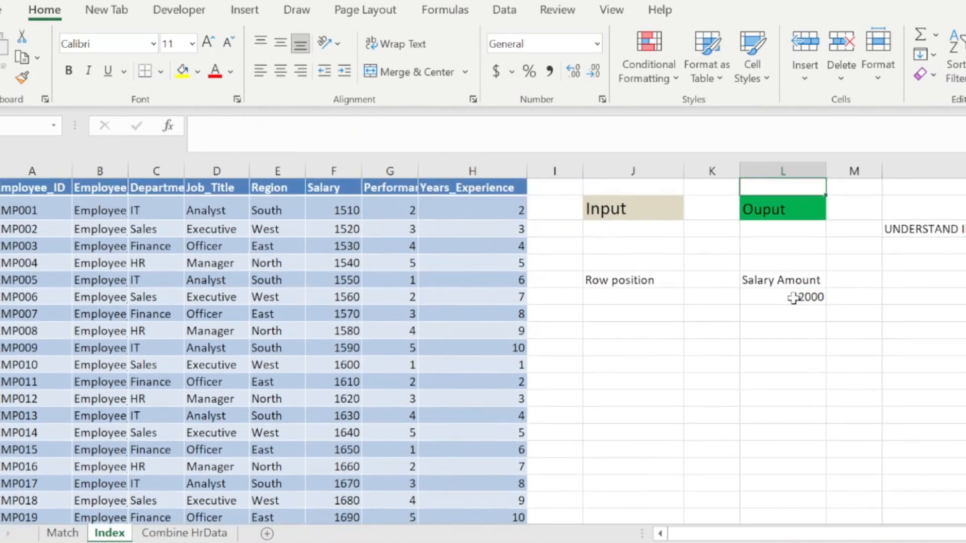
left_click(777, 297)
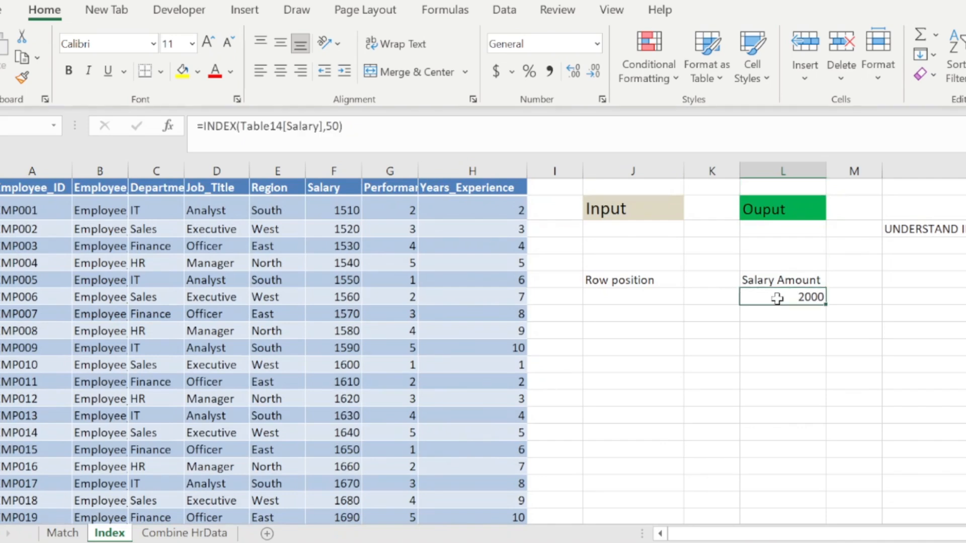
left_click(656, 297)
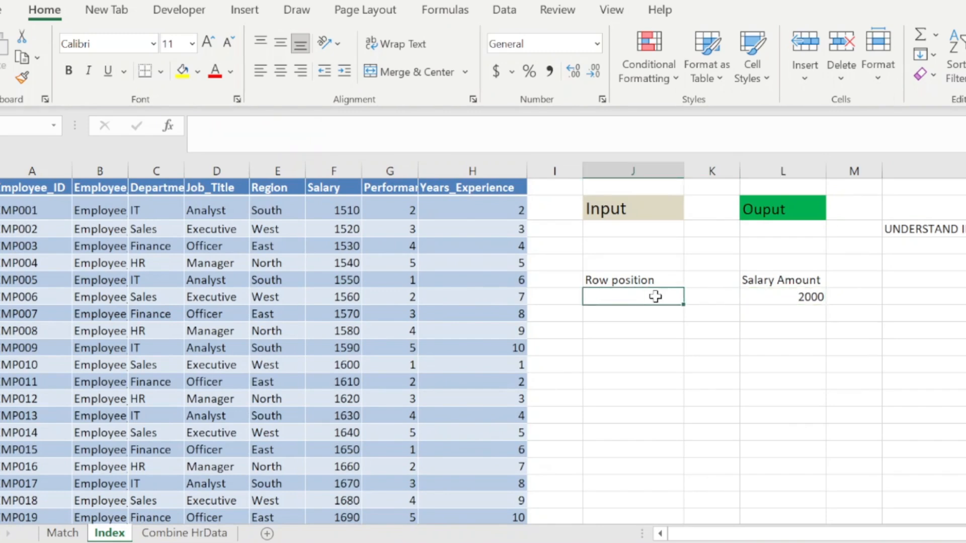
left_click(752, 300)
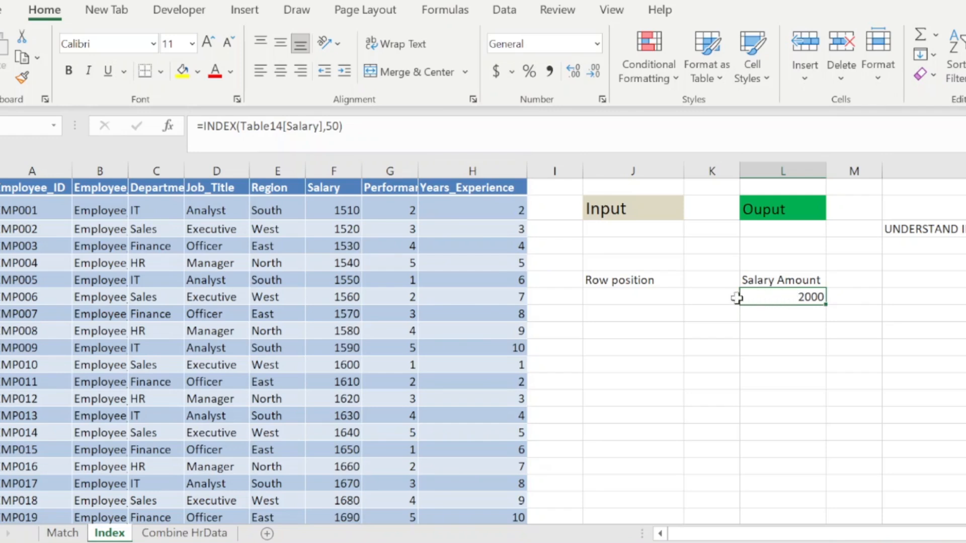
left_click(651, 298)
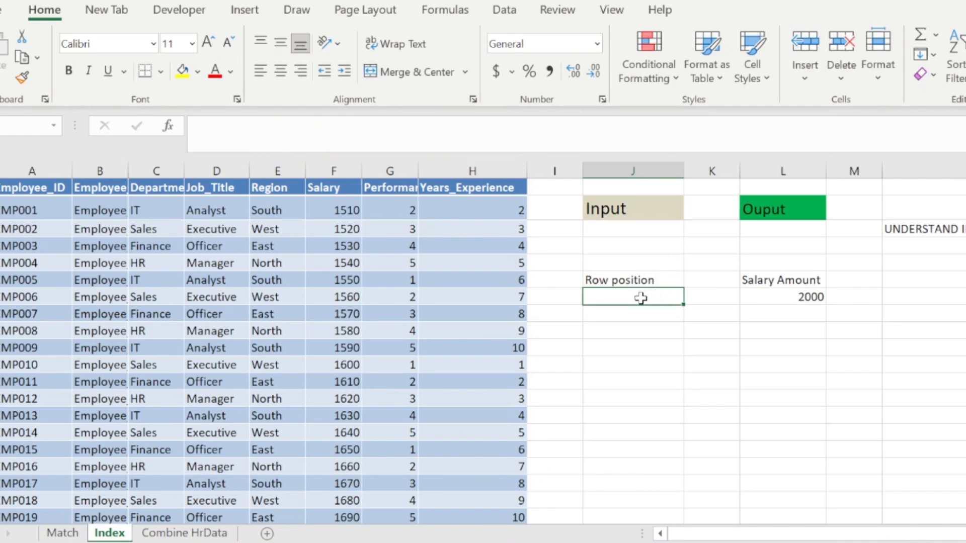
left_click(762, 297)
- Go down the Index sheet's Employee_ID column from its header to the 50th employee to check the salary in that row
left_click(360, 262)
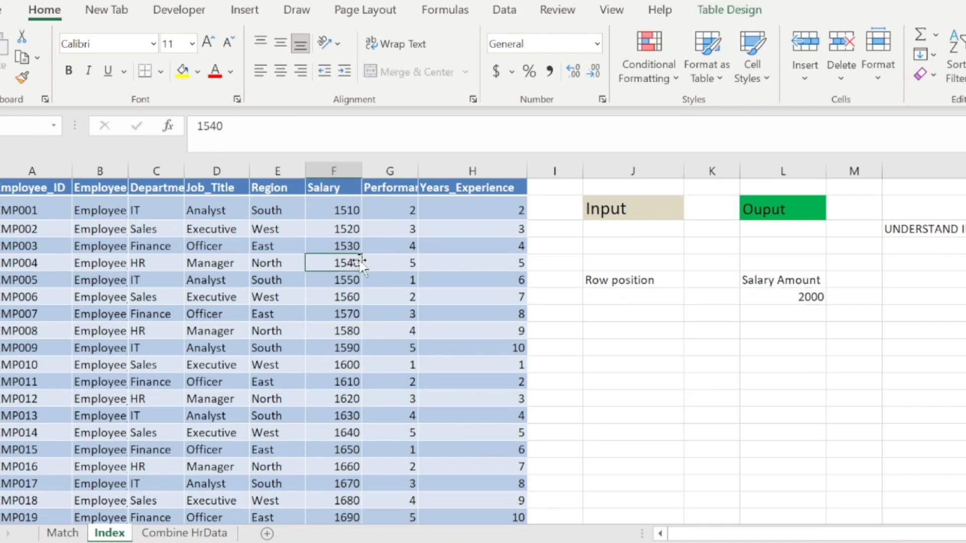
key("Left")
key("Left")
key("Left")
key("Left")
key("Left")
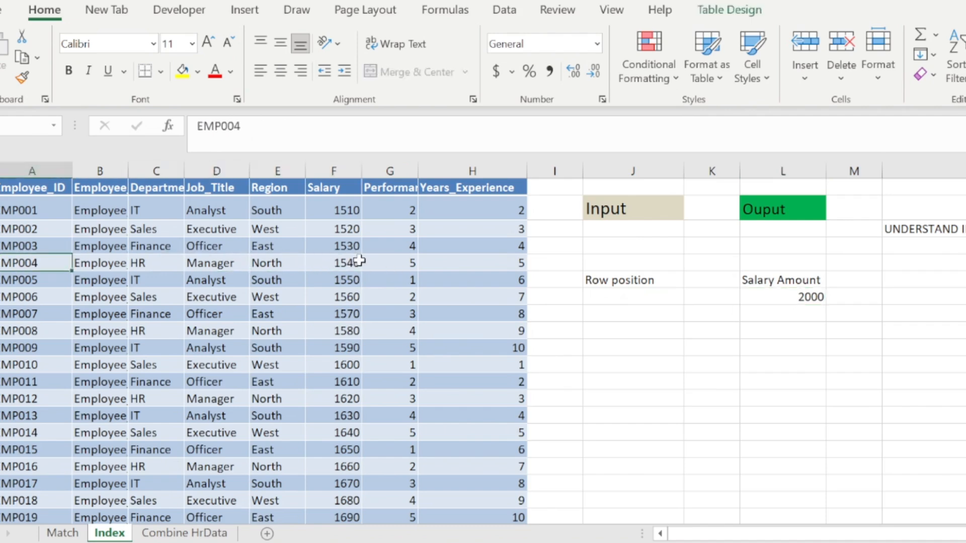
key("ctrl+Down")
key("Up")
key("Up")
key("ctrl+Up")
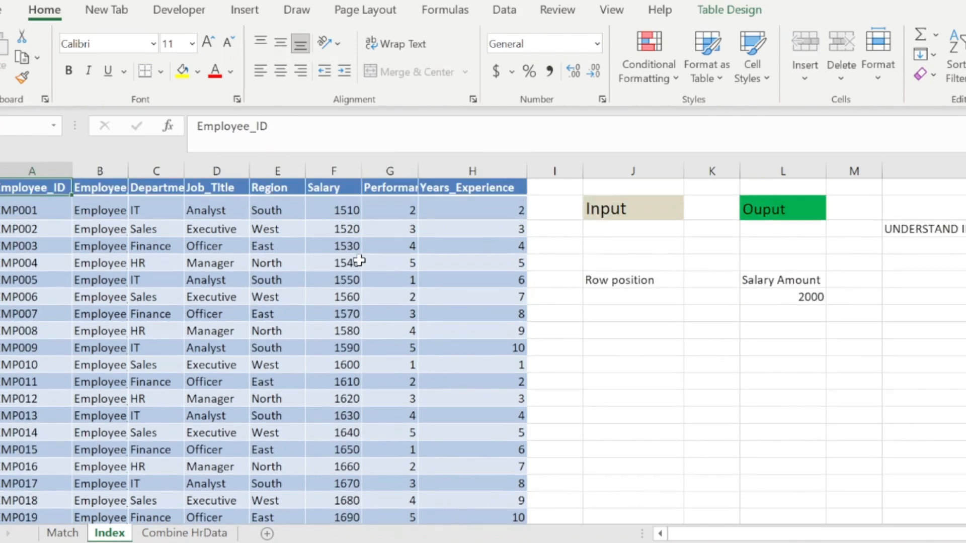
key("Down")
key("Down")
key("Down")
key("Down")
key("Down")
key("Down")
key("Down")
key("Down")
key("Down")
key("Down")
key("Down")
key("Down")
key("Down")
key("Down")
key("Down")
key("Down")
key("Down")
key("Down")
key("Down")
key("Down")
key("Down")
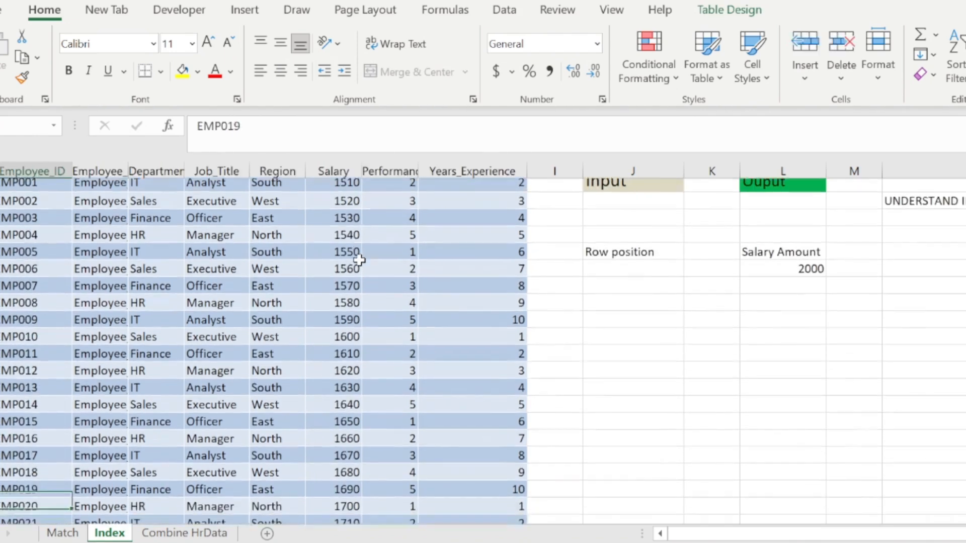
key("Down")
key("Down")
key("Down")
key("Down")
key("Down")
key("Down")
key("Down")
key("Down")
key("Down")
key("Down")
key("Down")
key("Down")
key("Down")
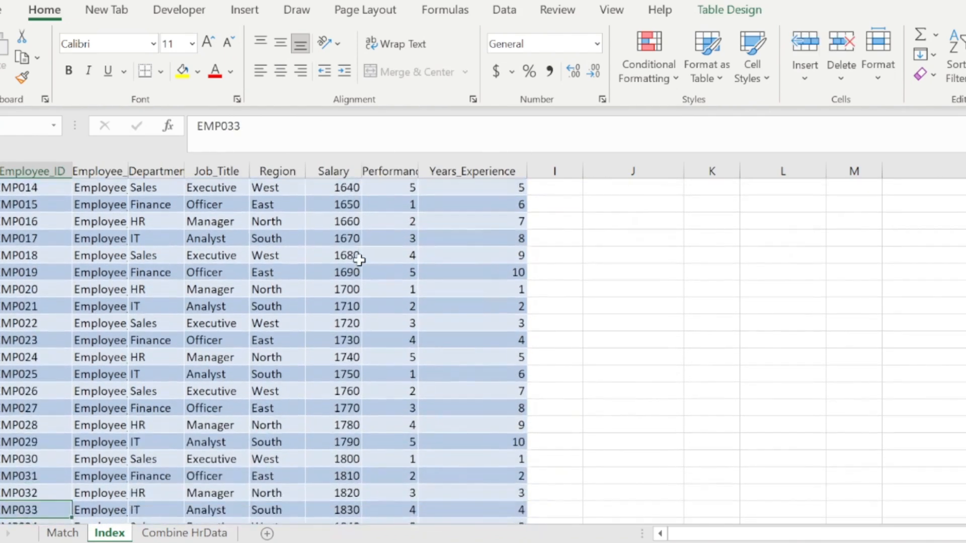
key("Down")
key("Down")
key("Down")
key("Down")
key("Down")
key("Down")
key("Down")
key("Down")
key("Down")
key("Down")
key("Down")
key("Down")
key("Down")
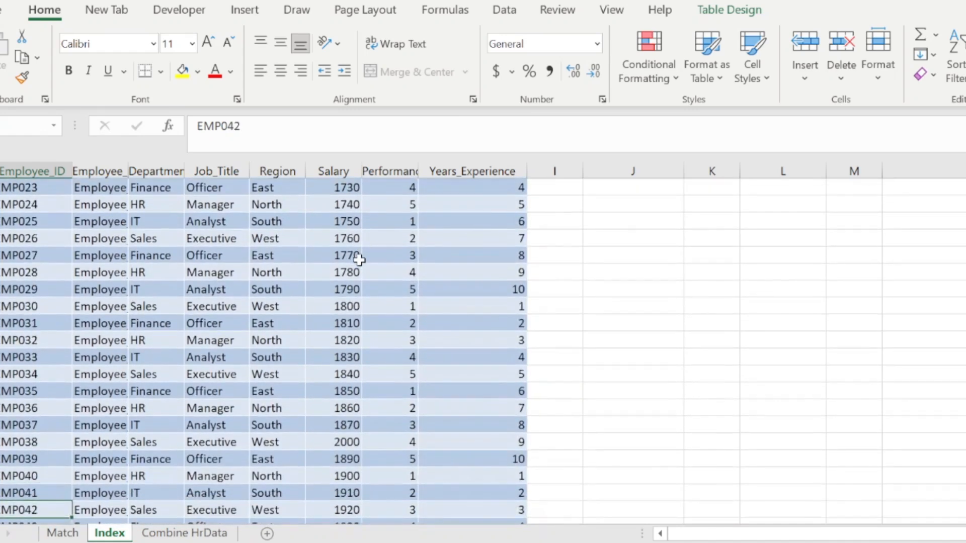
key("Down")
key("Down")
key("Down")
key("Down")
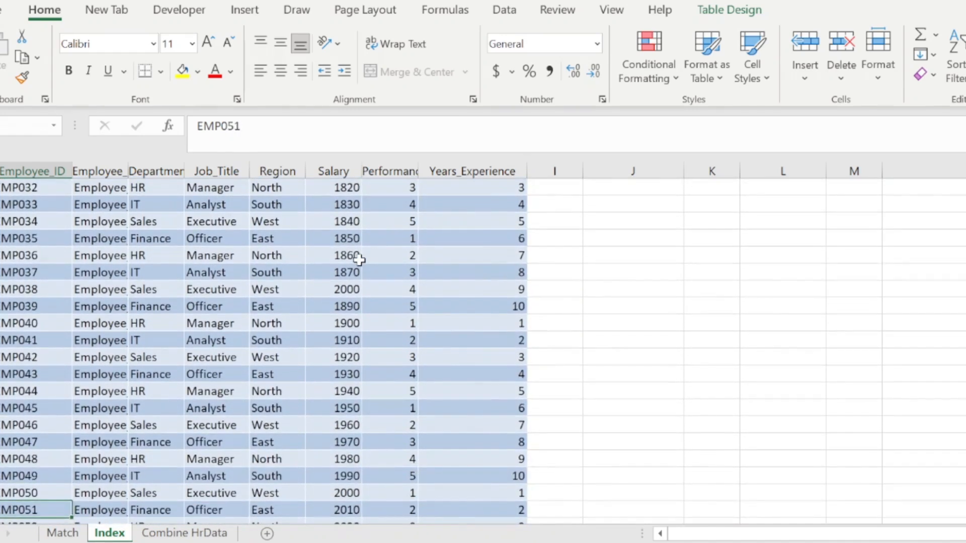
key("Up")
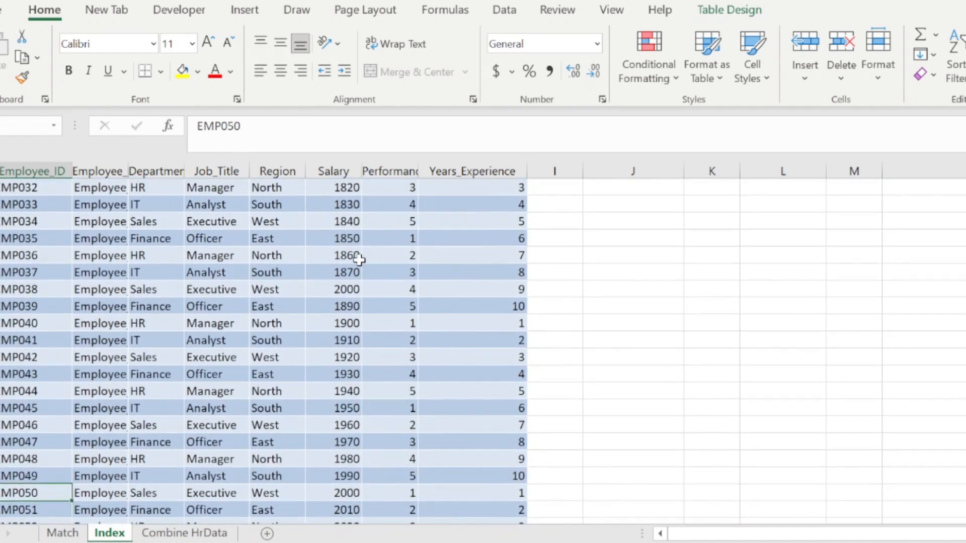
- Highlight the 50th employee's whole row to check its salary, and return to the INDEX result below "Salary Amount"
left_click(0, 493)
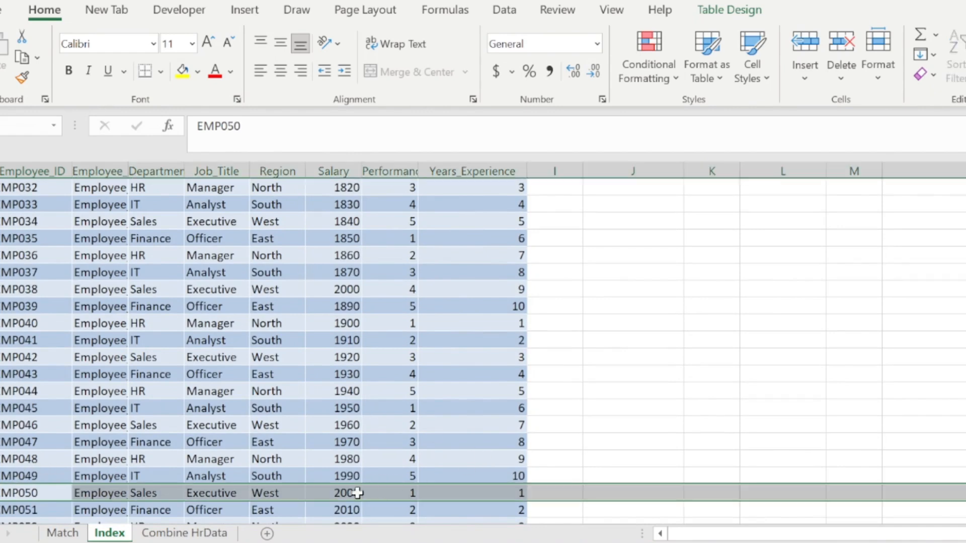
left_click(767, 309)
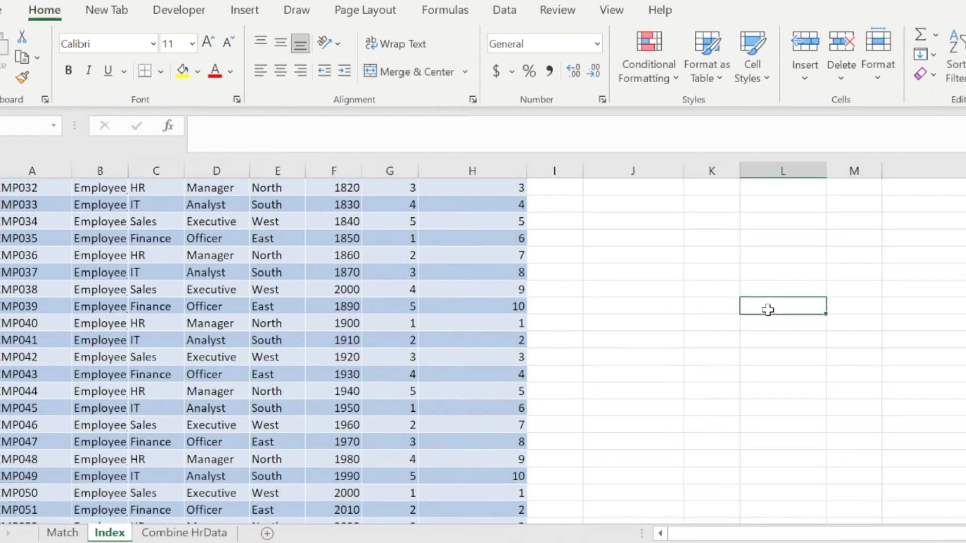
key("ctrl+Up")
key("Up")
key("Up")
key("Up")
key("Up")
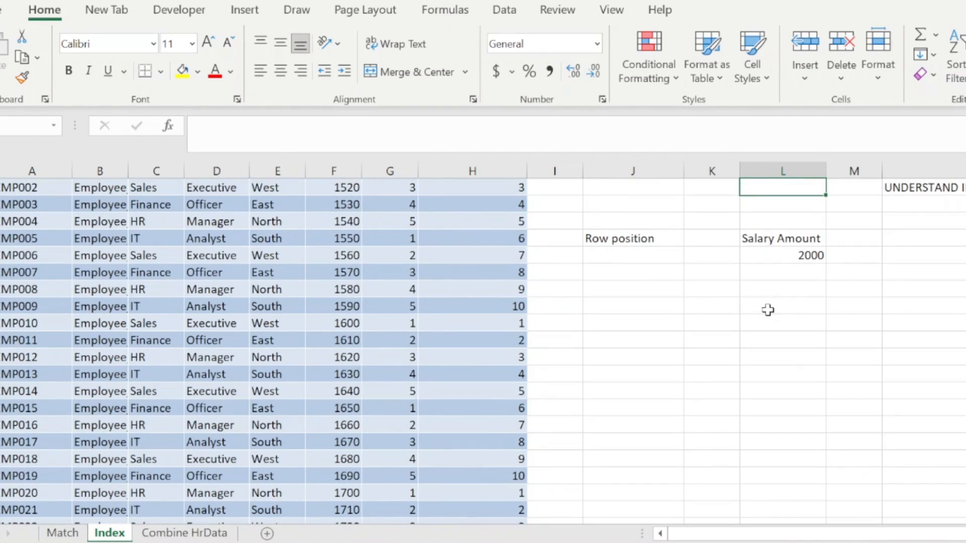
key("Down")
key("Down")
key("Down")
key("Down")
key("Up")
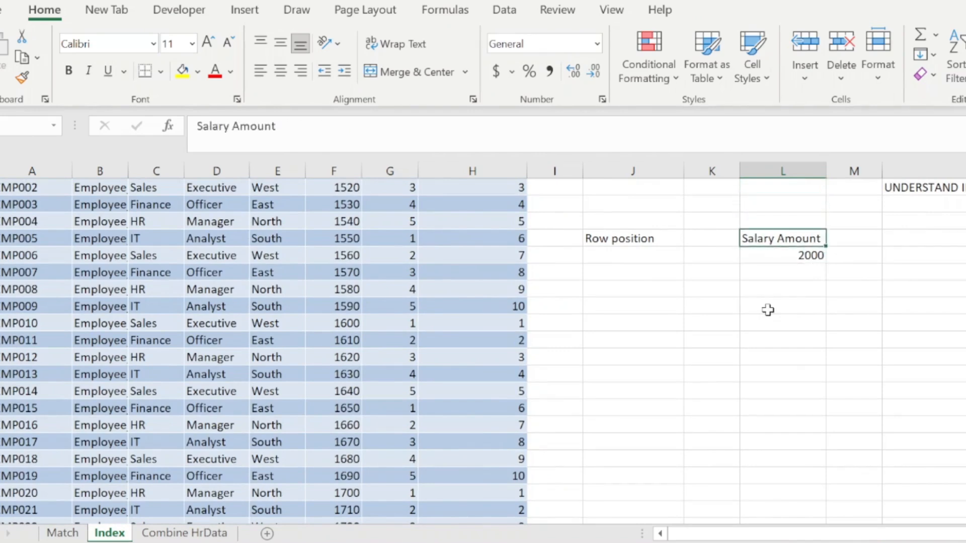
key("Down")
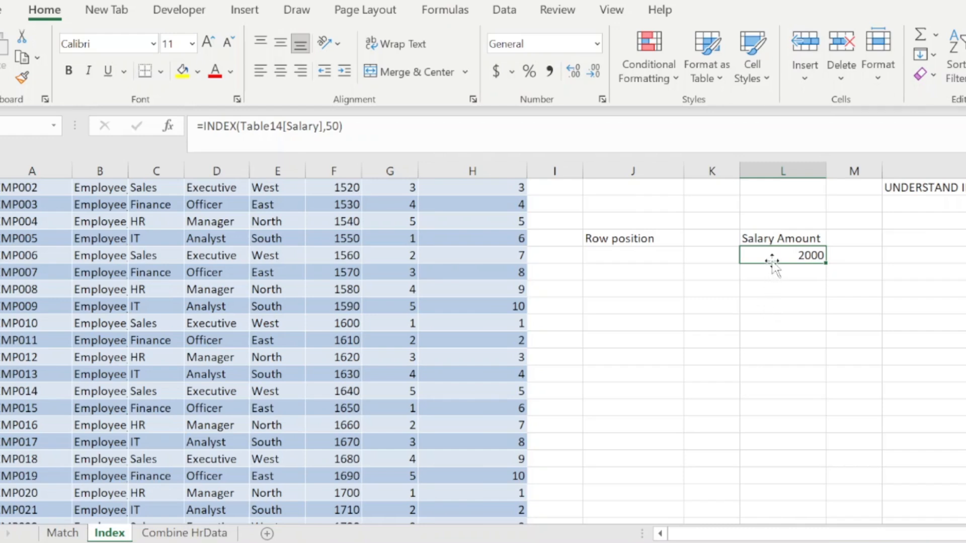
- Change the row number in the INDEX formula below "Salary Amount" to 10
left_click(357, 130)
key("Left")
key("Left")
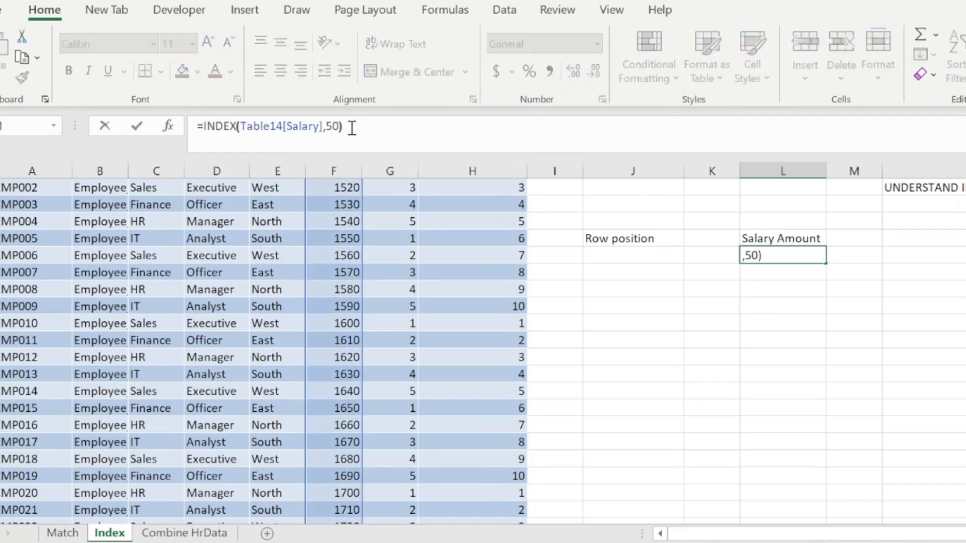
key("Delete")
type("1")
key("Return")
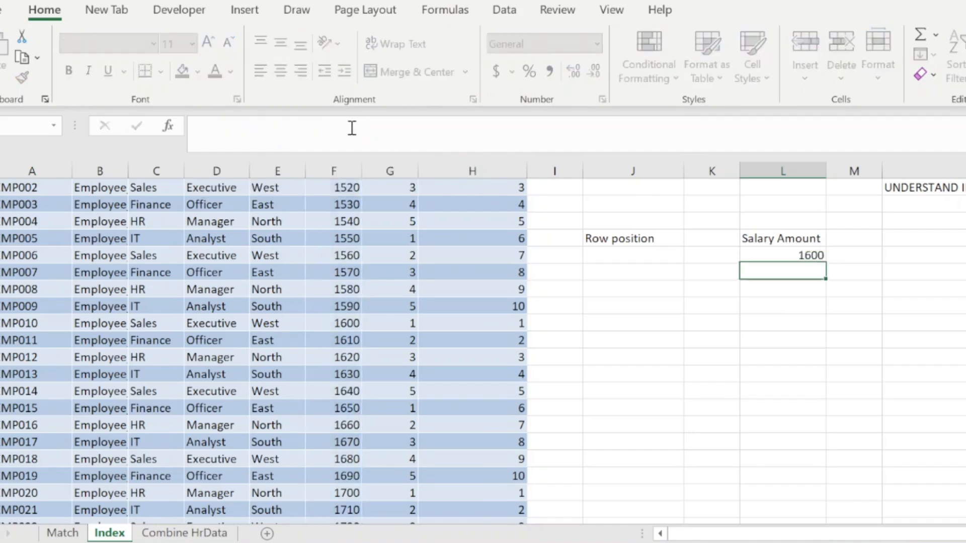
- Go from the INDEX result across to the Employee_ID column and down to the 10th employee
key("Up")
key("Up")
key("Up")
key("Down")
key("Down")
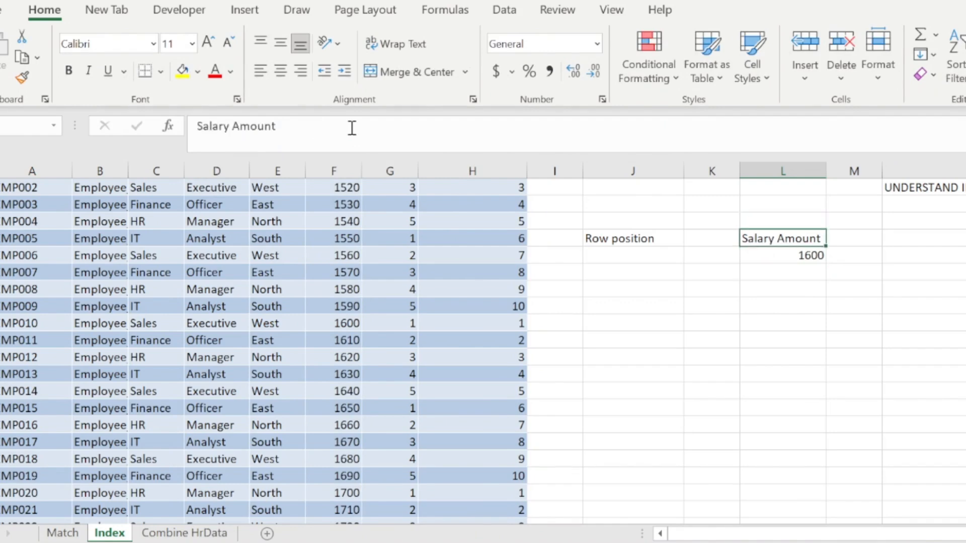
key("Left")
key("Left")
key("Left")
key("Left")
key("Left")
key("Left")
key("Left")
key("Left")
key("Left")
key("Left")
key("Left")
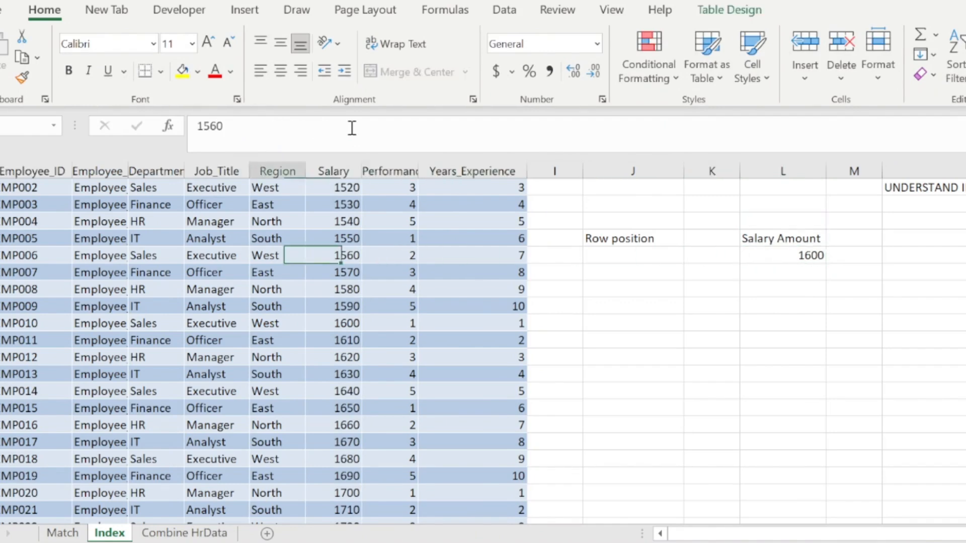
key("Down")
key("Down")
key("Down")
key("Down")
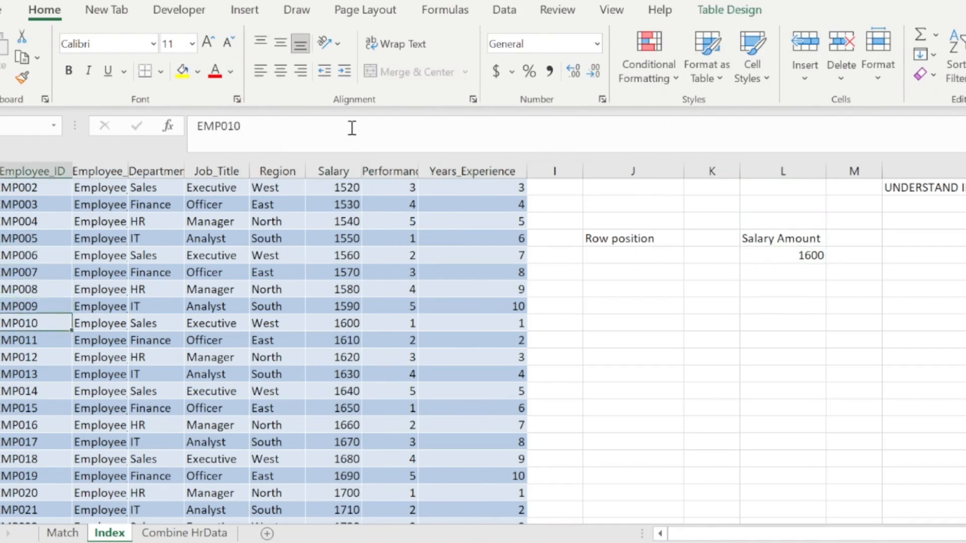
- Move along the 10th employee's row to the Salary column to check the amount against the INDEX result
key("Right")
key("Right")
key("Right")
key("Left")
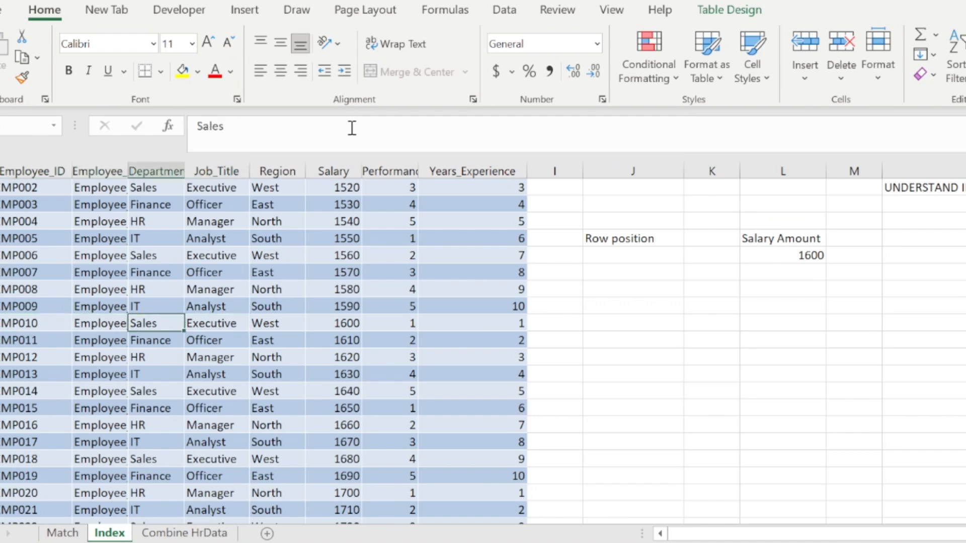
key("Right")
key("Right")
key("Right")
key("Right")
key("Right")
key("Right")
key("Right")
key("Left")
key("Left")
key("Left")
key("Left")
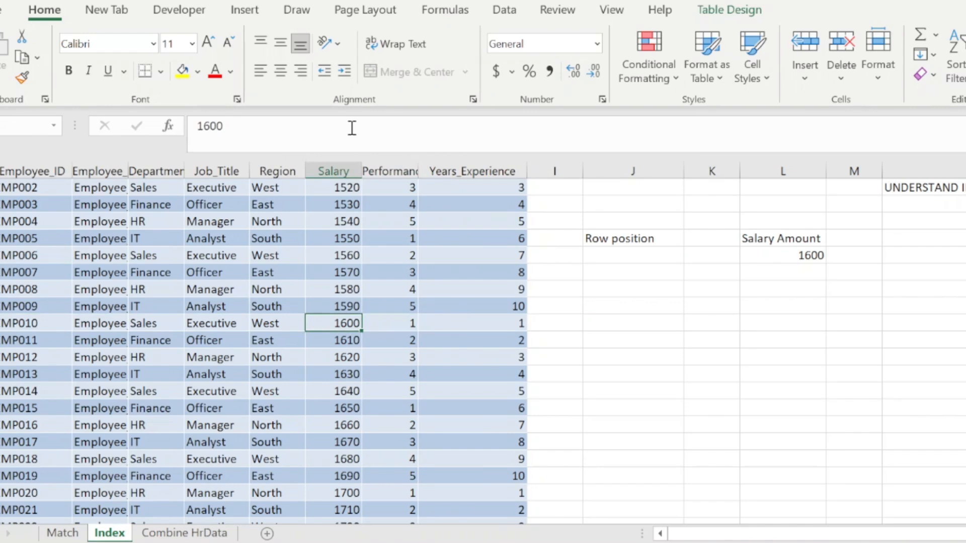
- Return to the cell below "Salary Amount" and examine its INDEX formula and result
key("Right")
key("Right")
key("Right")
key("Right")
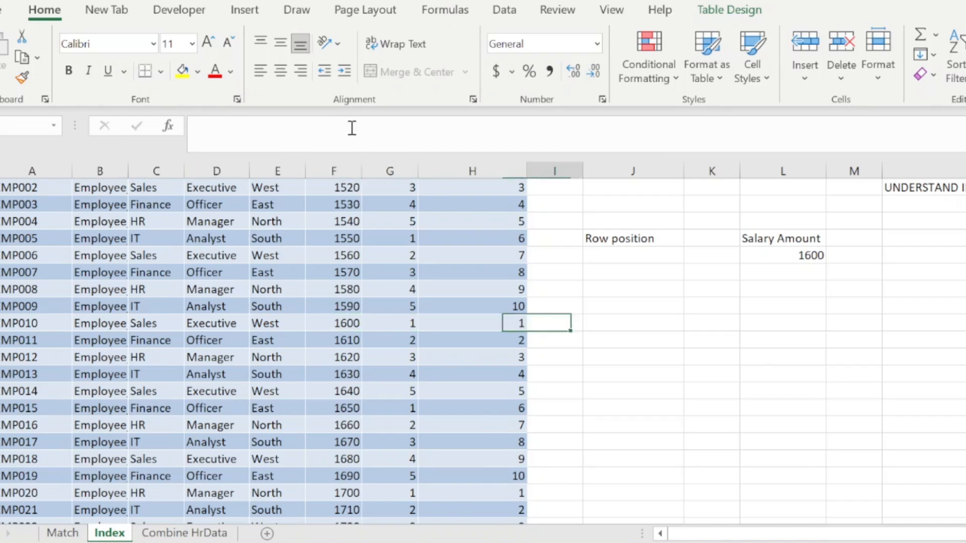
key("Up")
key("Up")
key("Up")
key("Up")
key("Right")
key("Right")
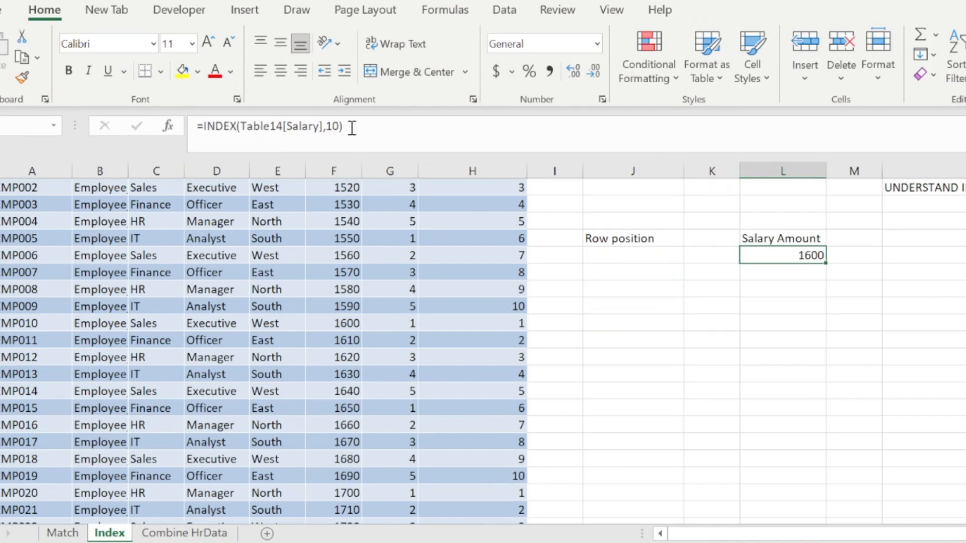
key("Right")
key("Right")
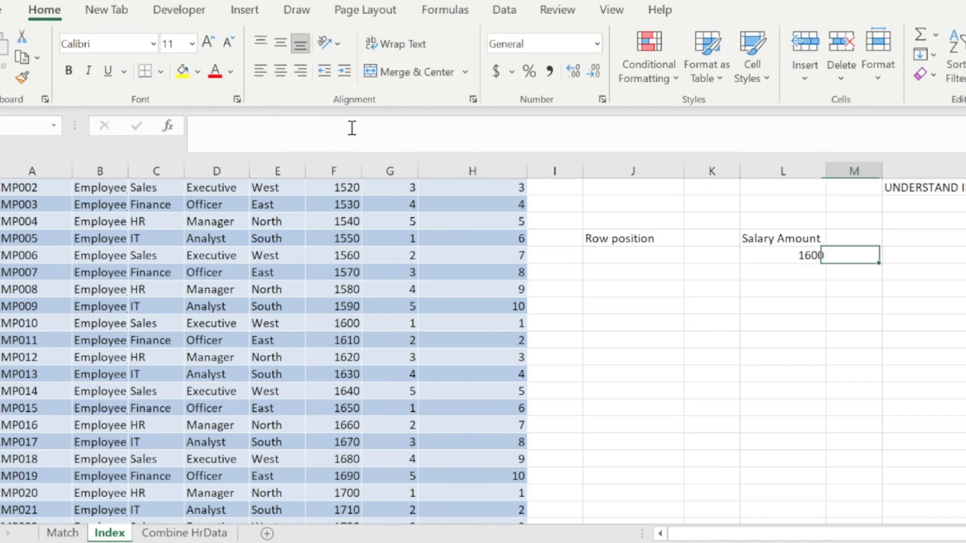
key("Left")
key("Left")
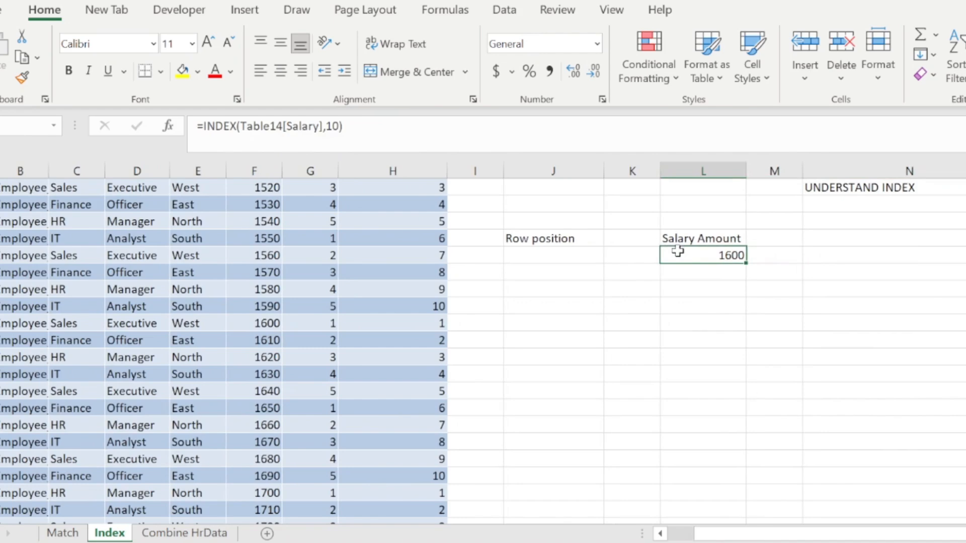
- Switch to the Combine HrData sheet and go to the Input heading beside the employee table
left_click(223, 354)
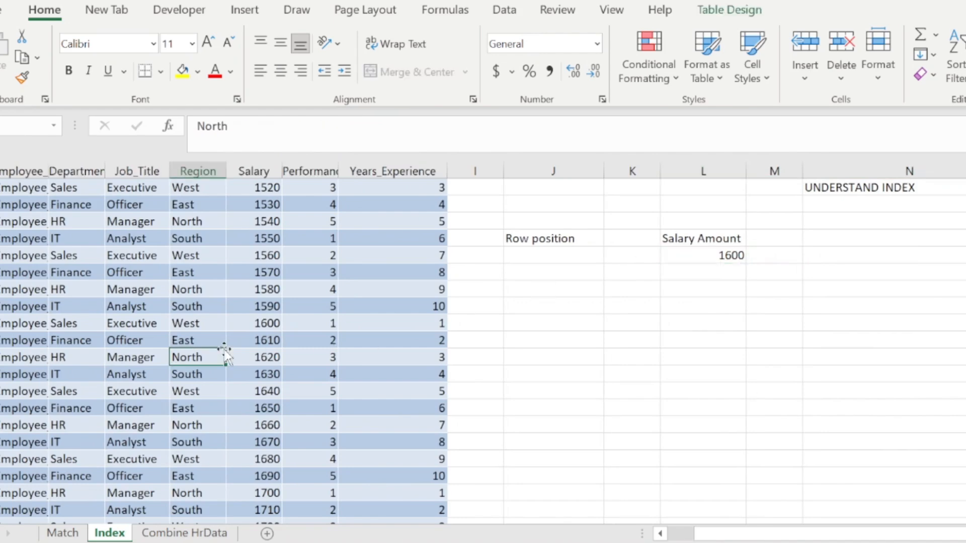
key("ctrl+Up")
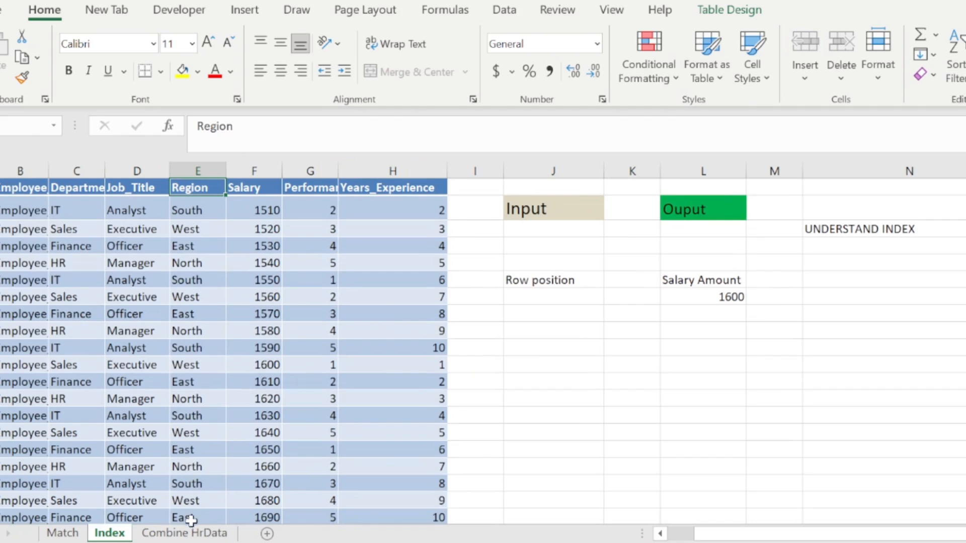
left_click(191, 537)
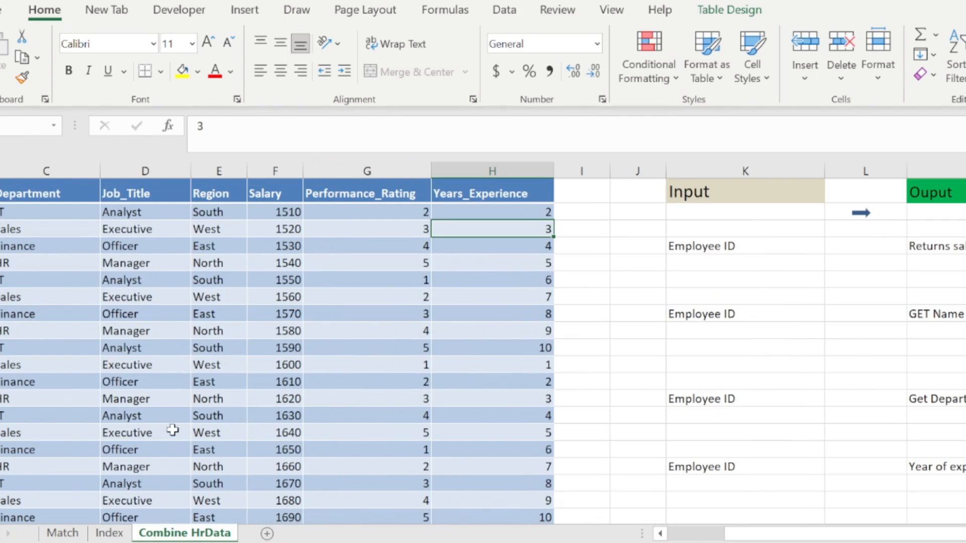
left_click(526, 240)
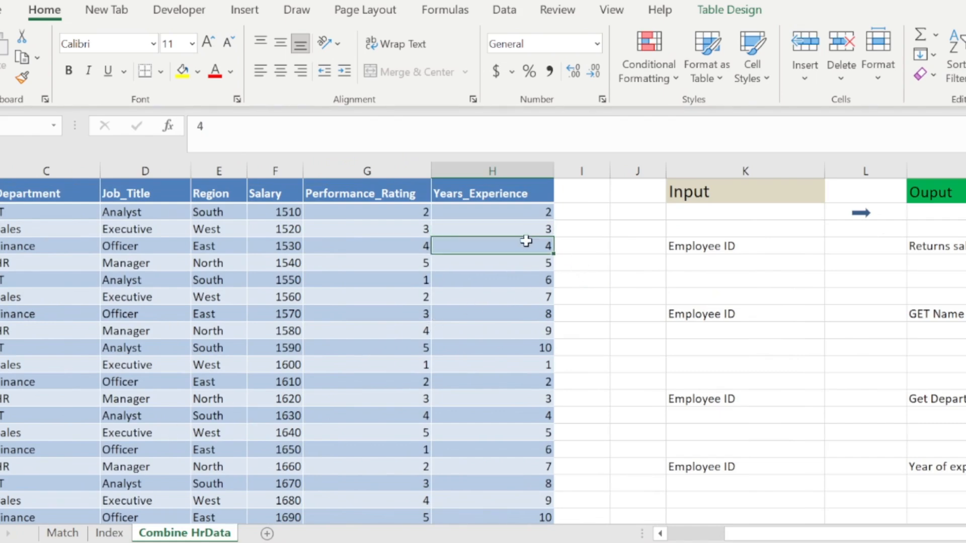
key("Right")
key("Right")
key("Right")
key("Up")
key("Up")
key("Up")
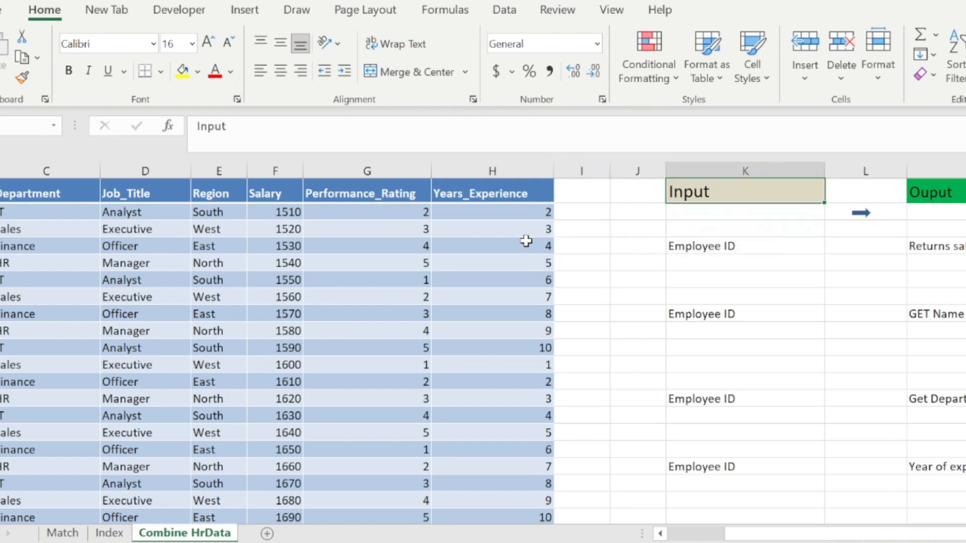
- Go to the output heading and down to the empty cell below "Returns salary"
key("Right")
key("Right")
key("Right")
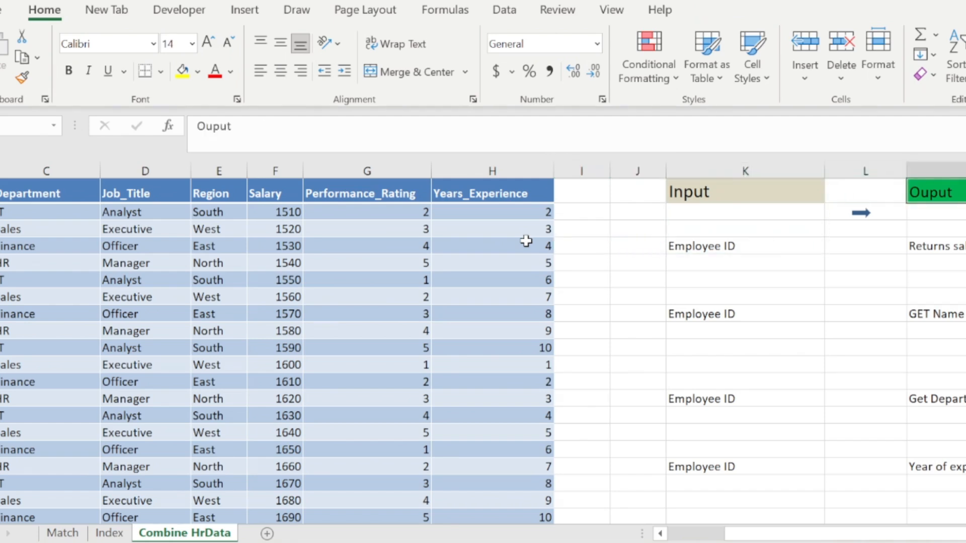
key("Down")
key("Down")
key("Down")
key("Down")
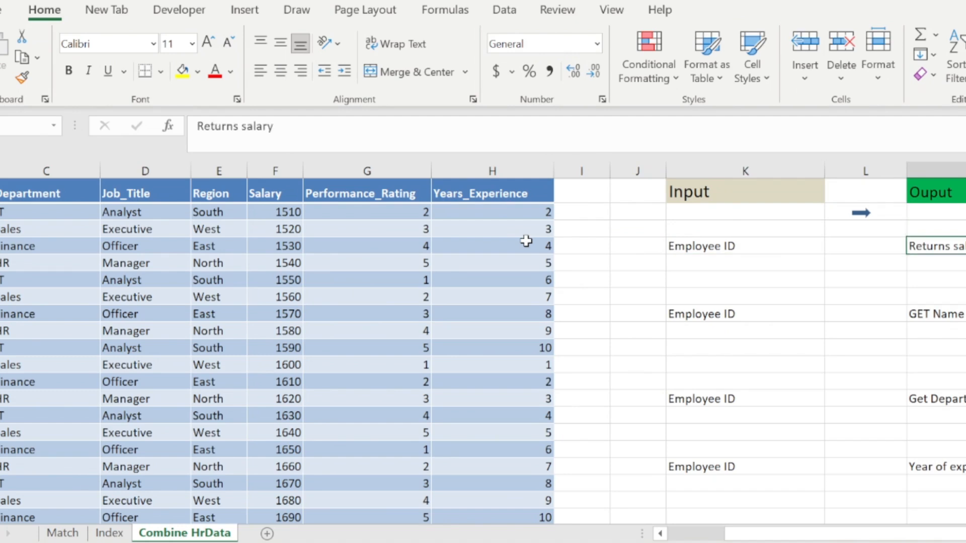
key("Up")
key("Down")
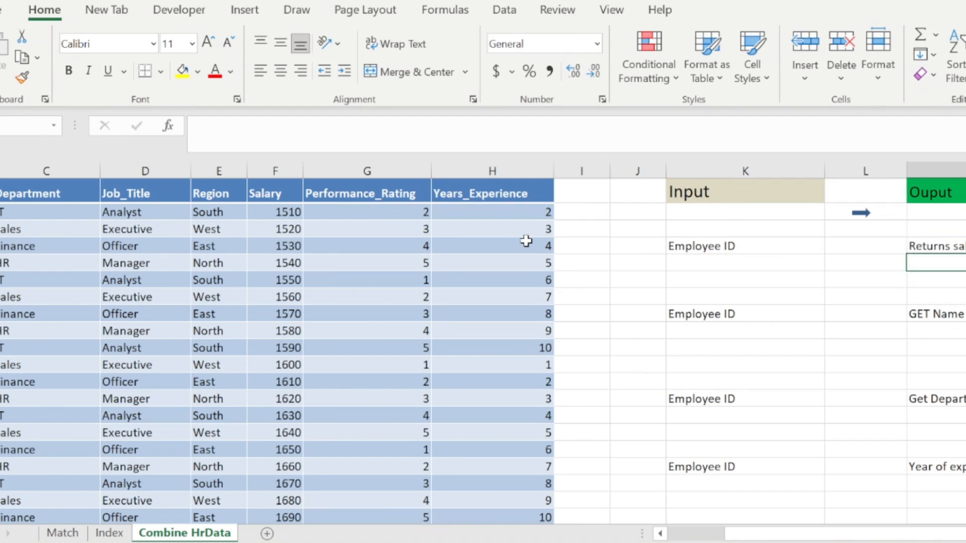
- Examine the input cell below the first "Employee ID" and the matching output cell below "Returns salary"
key("Left")
key("Left")
key("Right")
key("Right")
key("Left")
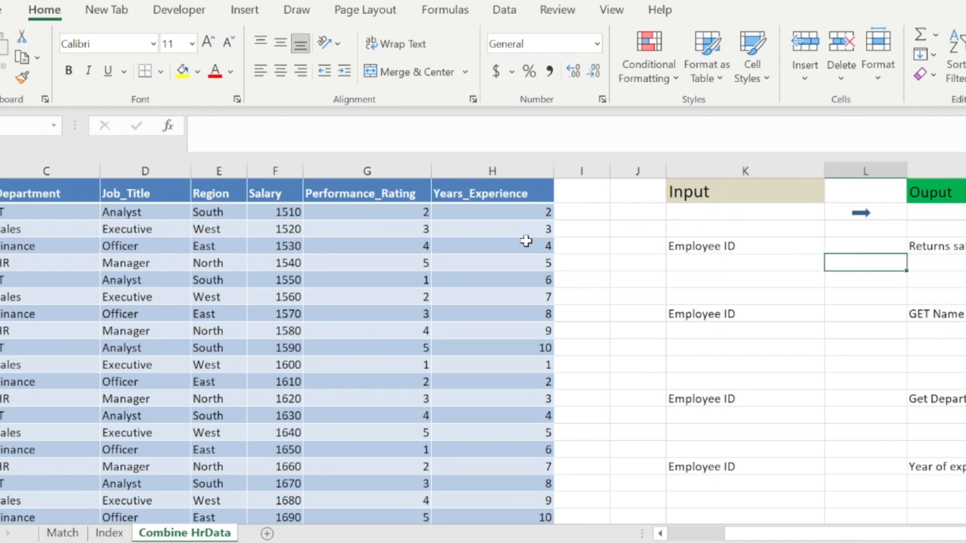
key("Right")
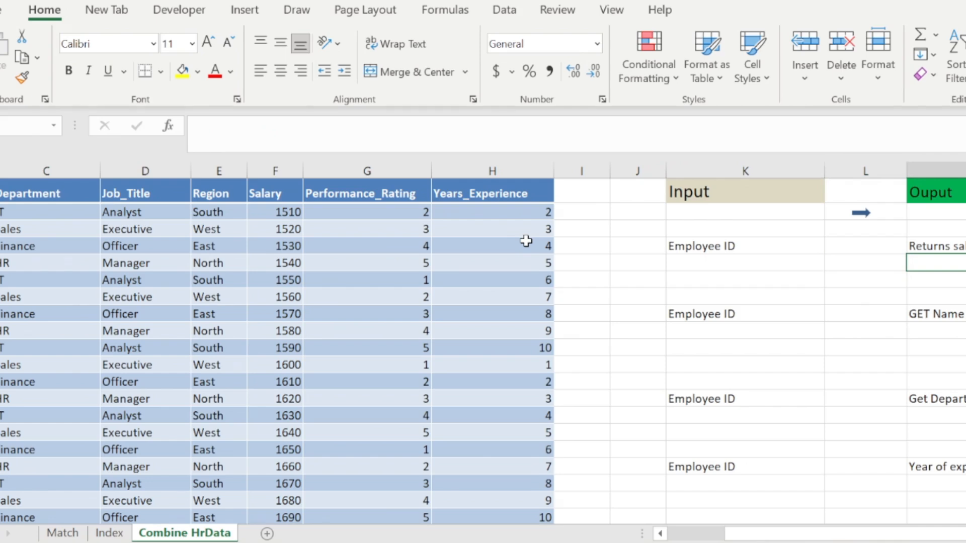
scroll(525, 241, "right", 1)
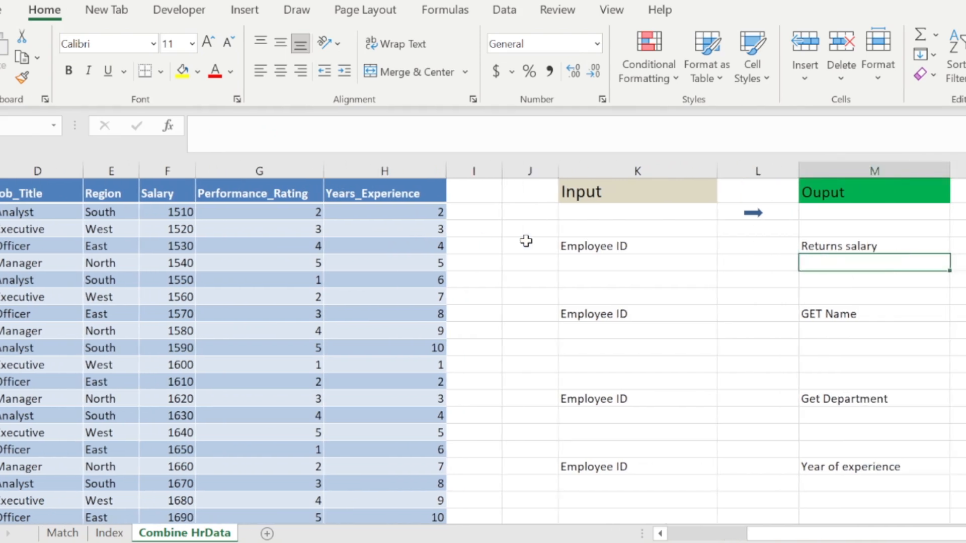
key("Left")
key("Left")
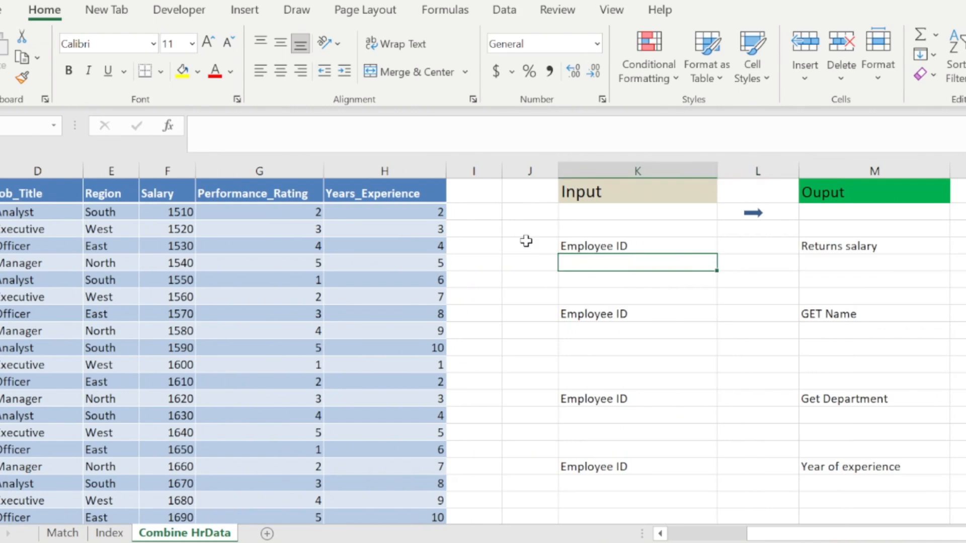
key("Right")
key("Right")
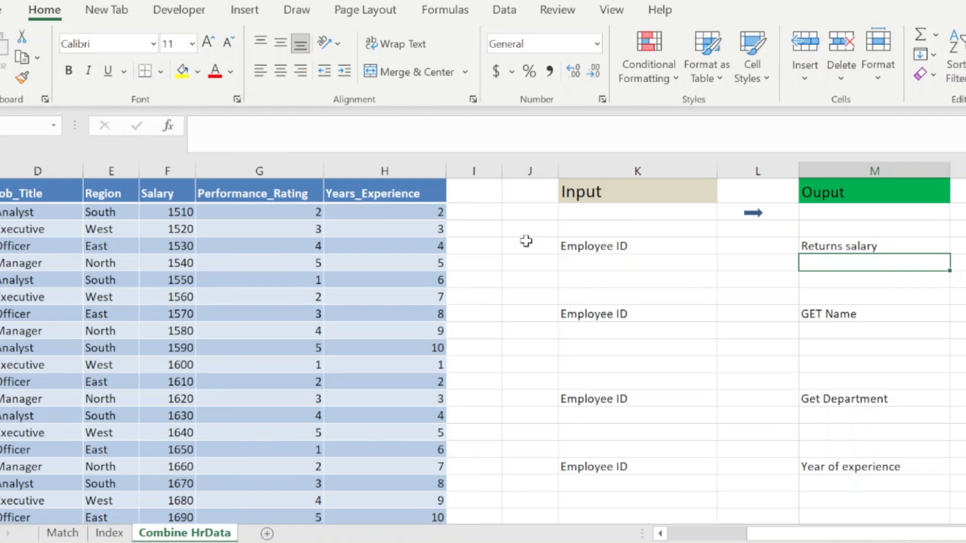
- Below "Returns salary", start an INDEX formula with the table's Salary column as array and a nested MATCH function as the row number
type("=inde")
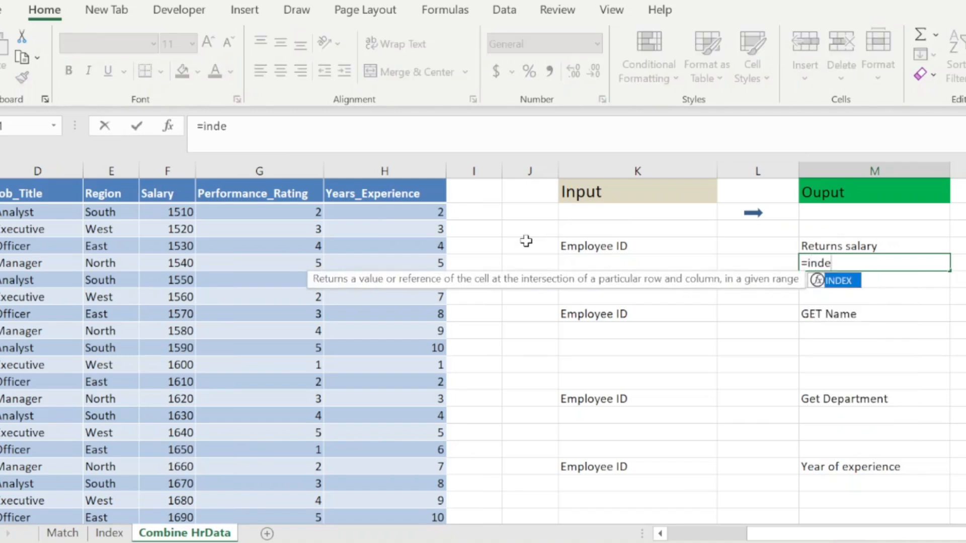
key("Tab")
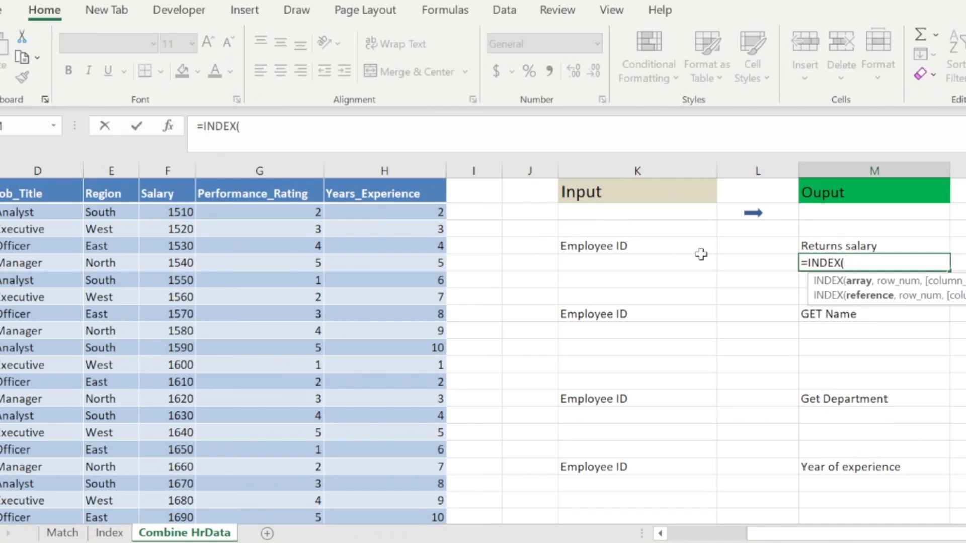
left_click(169, 213)
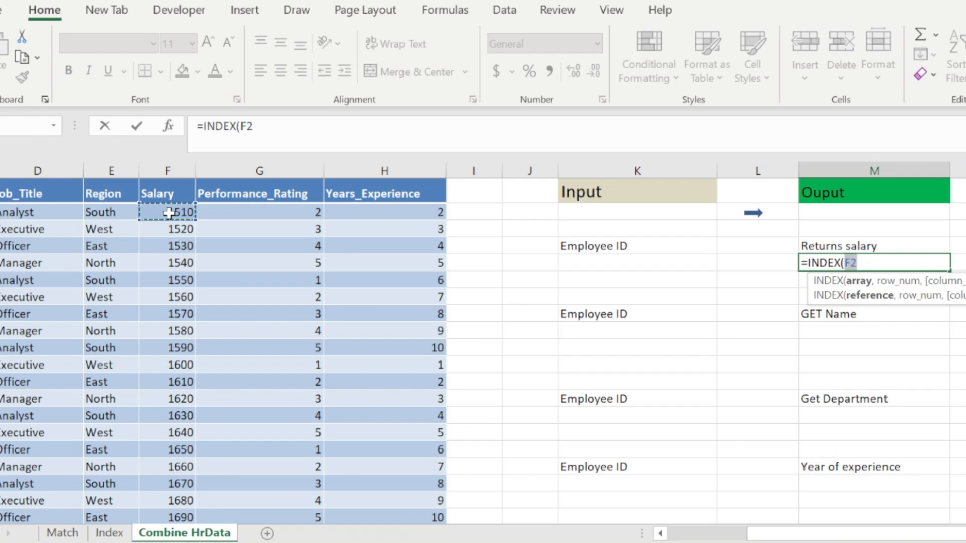
key("ctrl+shift+Down")
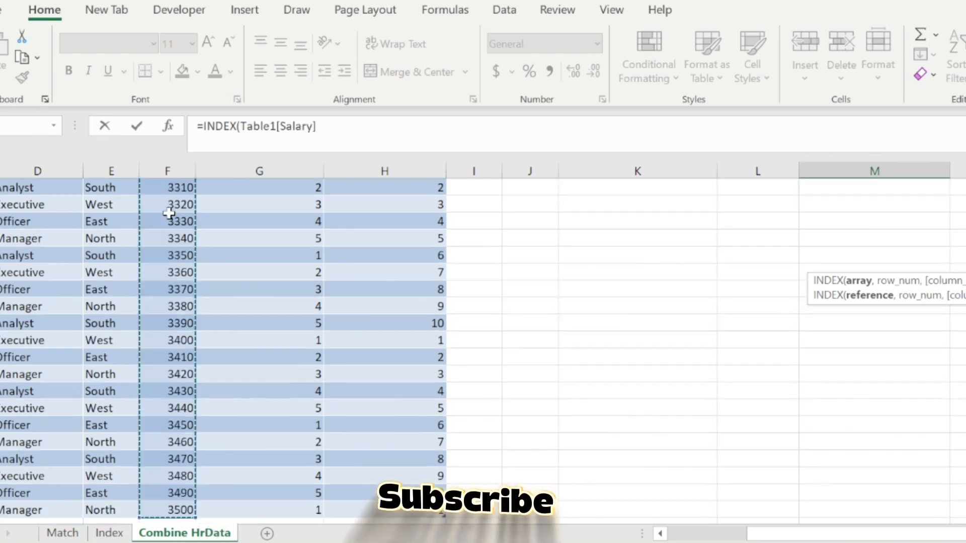
left_click(368, 131)
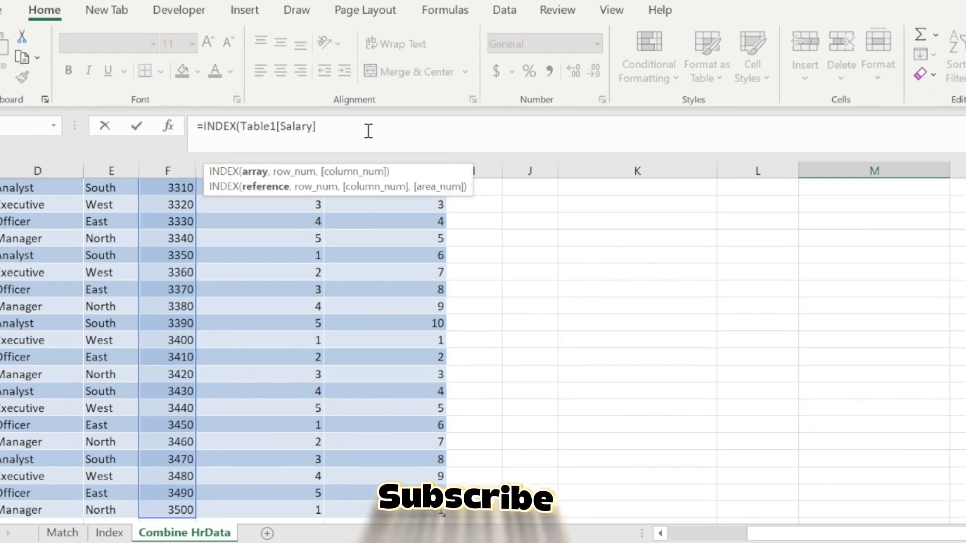
type(",")
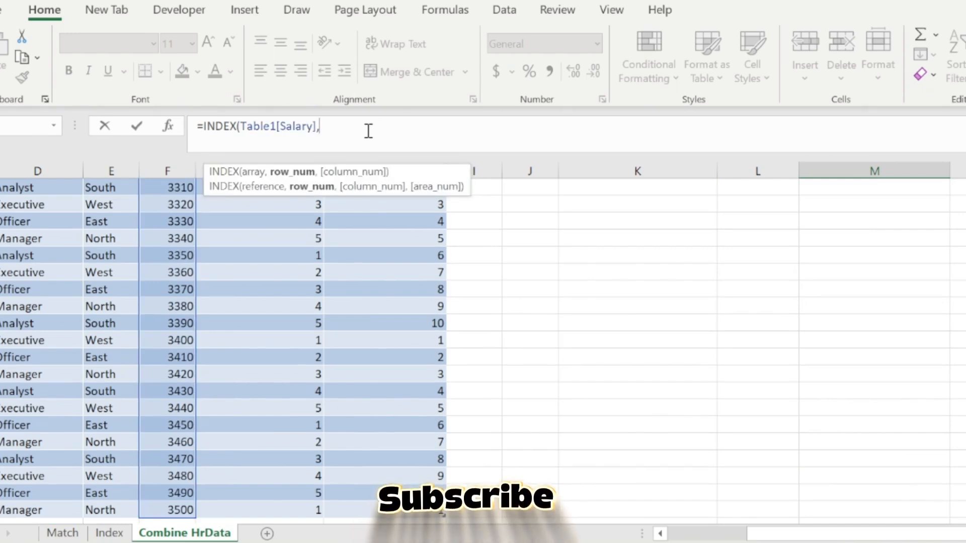
type("matc")
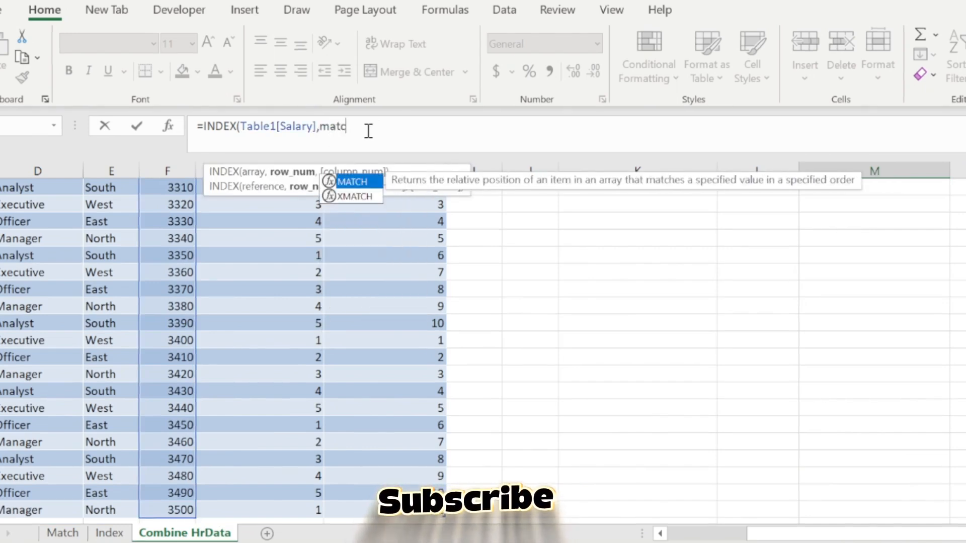
key("Tab")
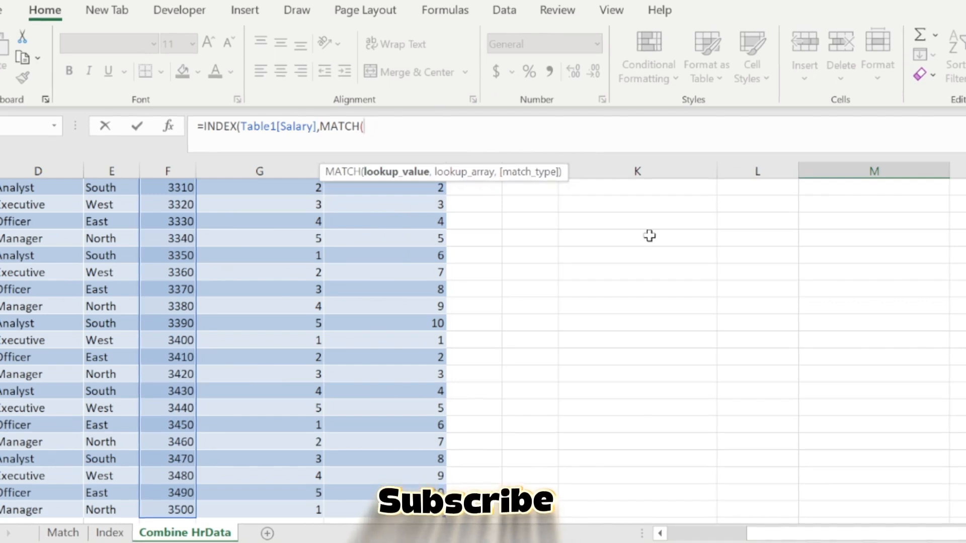
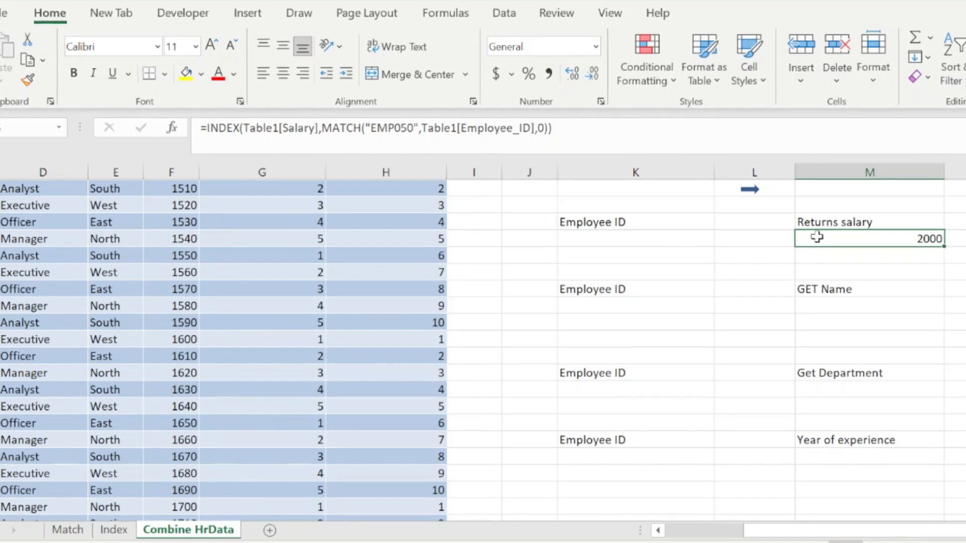
- Go to the Employee_ID column and down through the table to the row of EMP050
key("Left")
key("Right")
key("Left")
key("Home")
key("Down")
key("Down")
key("Down")
key("Down")
key("Down")
key("Down")
key("Down")
key("Down")
key("Down")
key("Down")
key("Down")
key("Down")
key("Down")
key("Down")
key("Down")
key("Down")
key("Down")
key("Down")
key("Down")
key("Down")
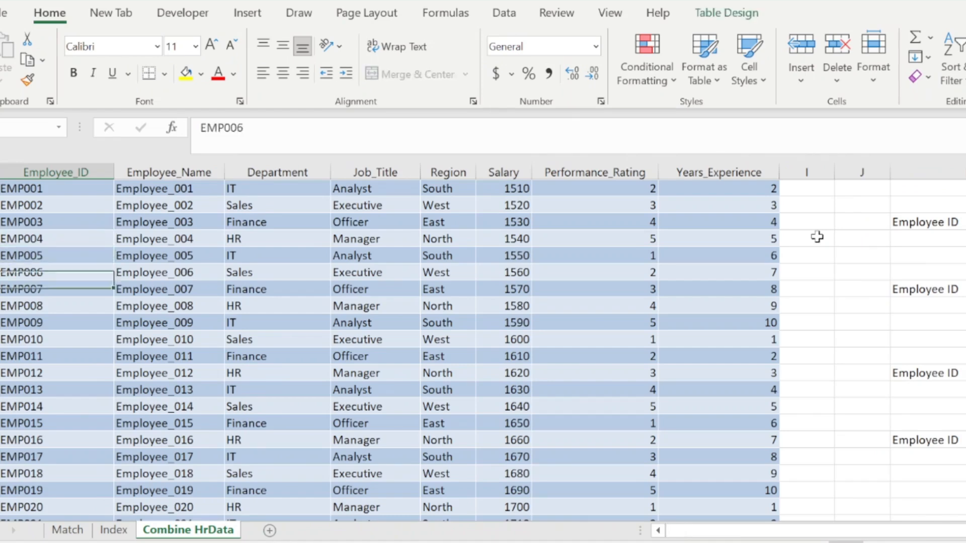
key("Down")
key("Down")
key("Down")
key("Down")
key("Down")
key("Down")
key("Down")
key("Down")
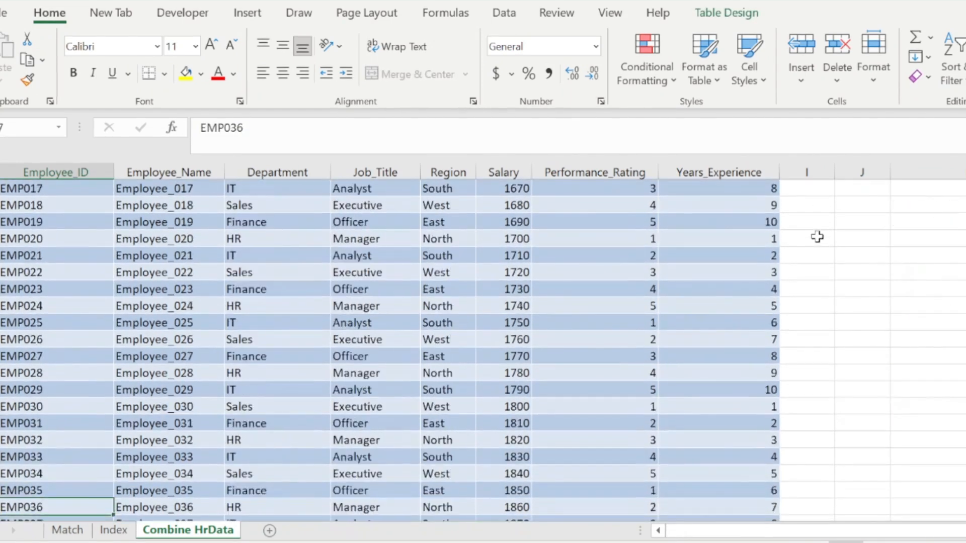
key("Down")
key("Down")
key("Down")
key("Down")
key("Down")
key("Down")
key("Down")
key("Down")
key("Down")
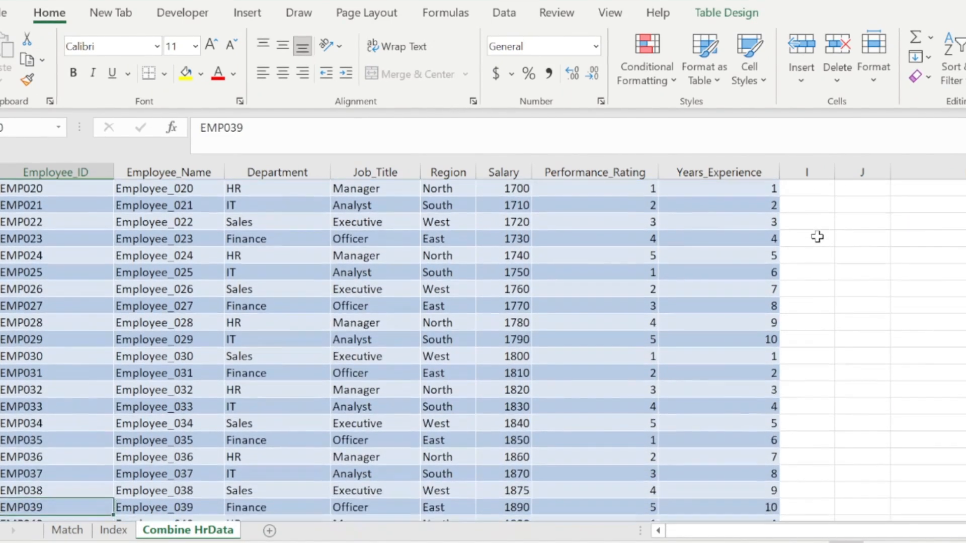
key("Down")
key("Down")
key("Down")
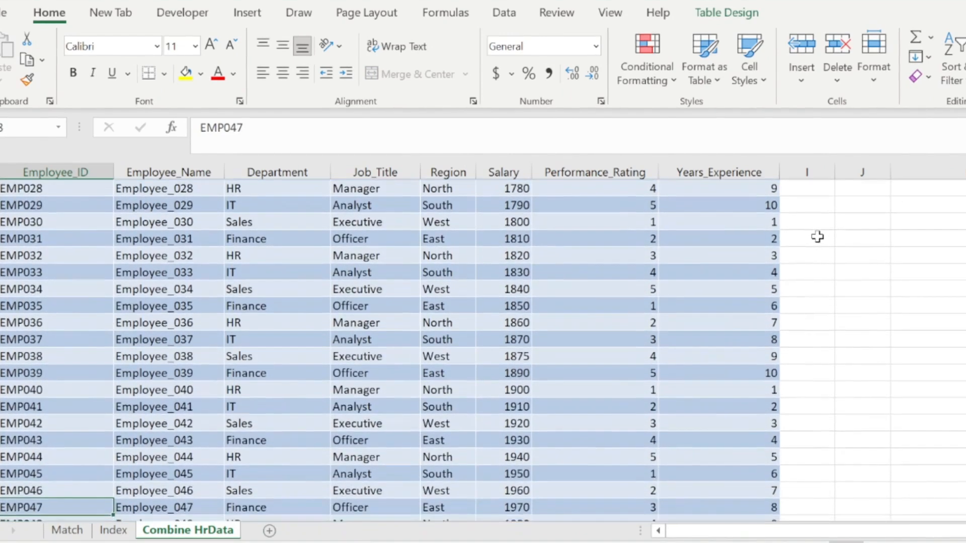
key("Down")
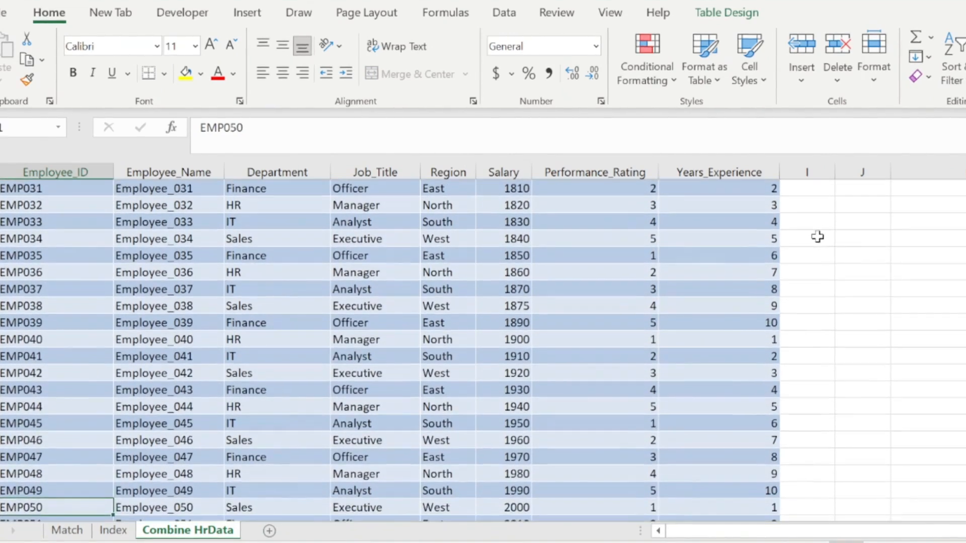
- Go across the EMP050 row to its Salary cell and examine the value
key("Right")
key("Right")
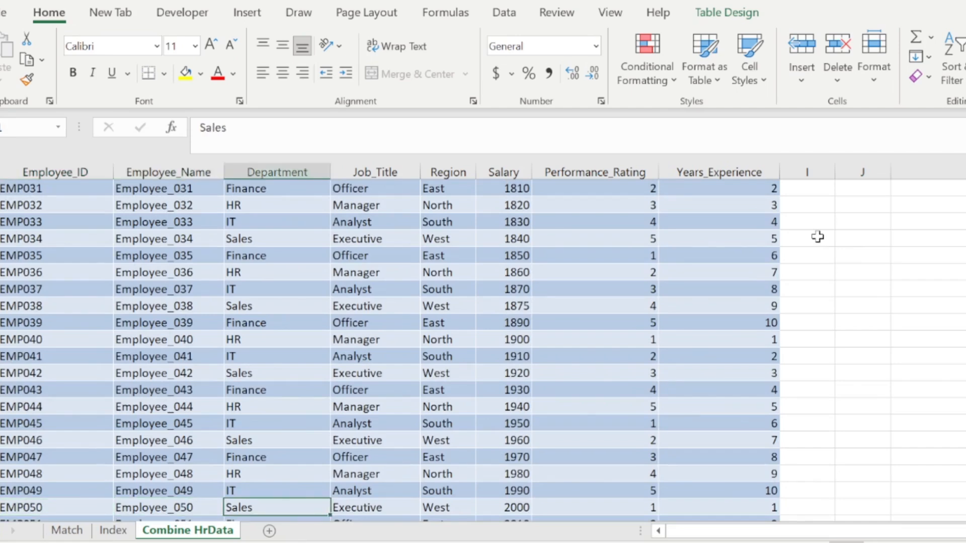
key("Right")
key("Right")
key("Right")
key("Right")
key("Left")
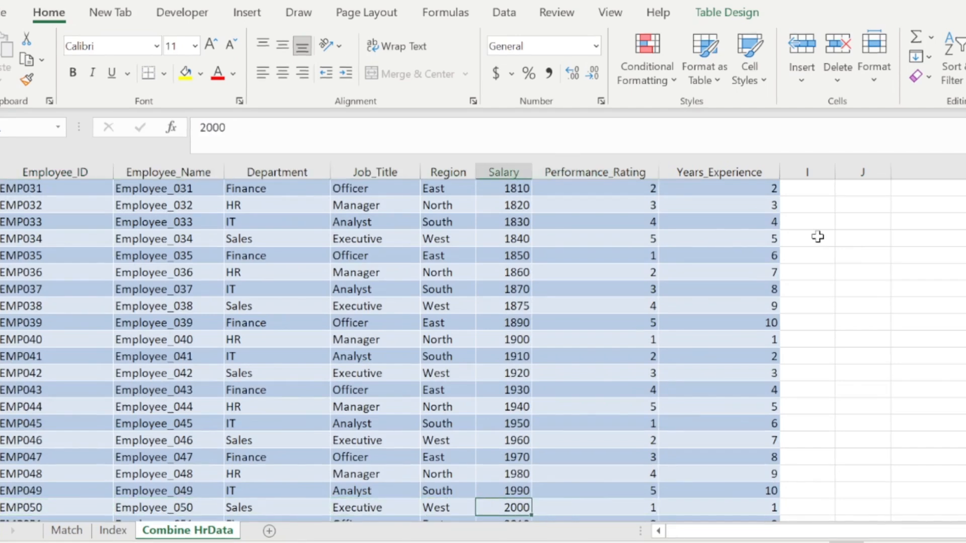
- Go back up to the header row and across to the formula cell below "Returns salary"
key("ctrl+Up")
key("Right")
key("Right")
key("Right")
key("Right")
key("Right")
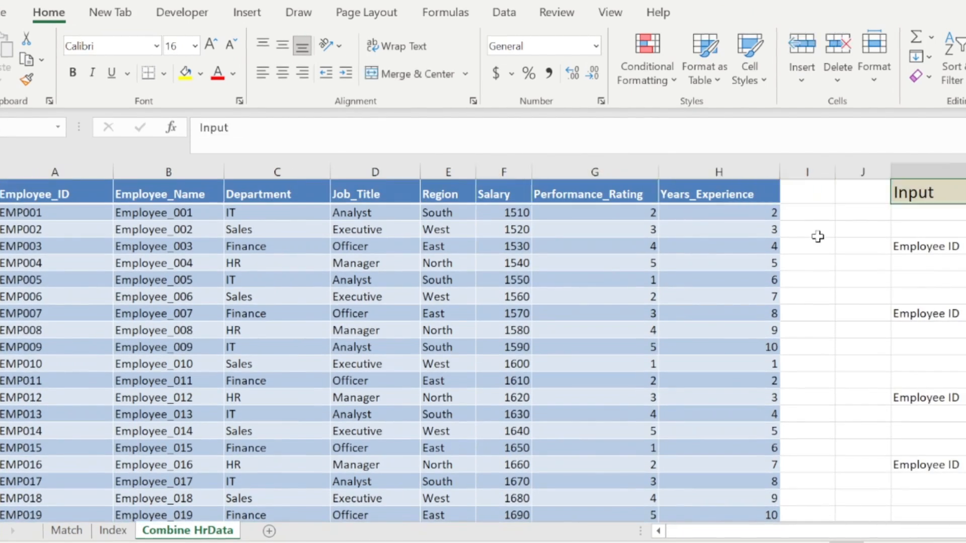
key("Right")
key("Right")
key("Down")
key("Down")
key("Down")
key("Down")
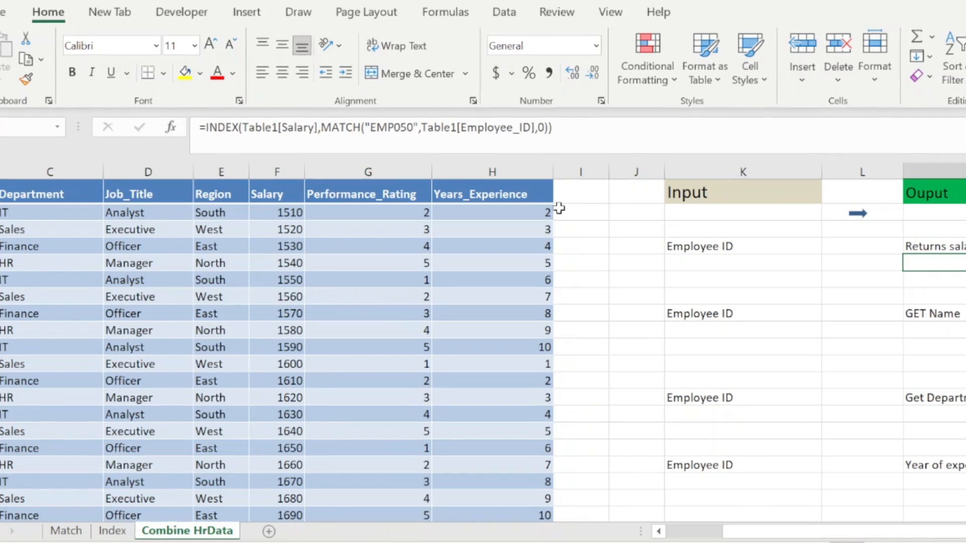
- Set the MATCH lookup value in the salary formula to "EMP001"
left_click(407, 132)
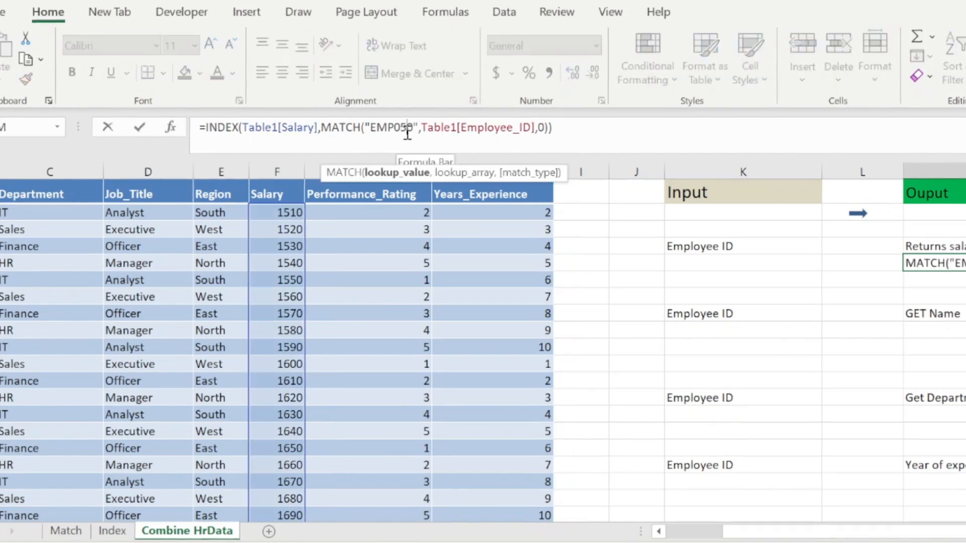
key("BackSpace")
key("Right")
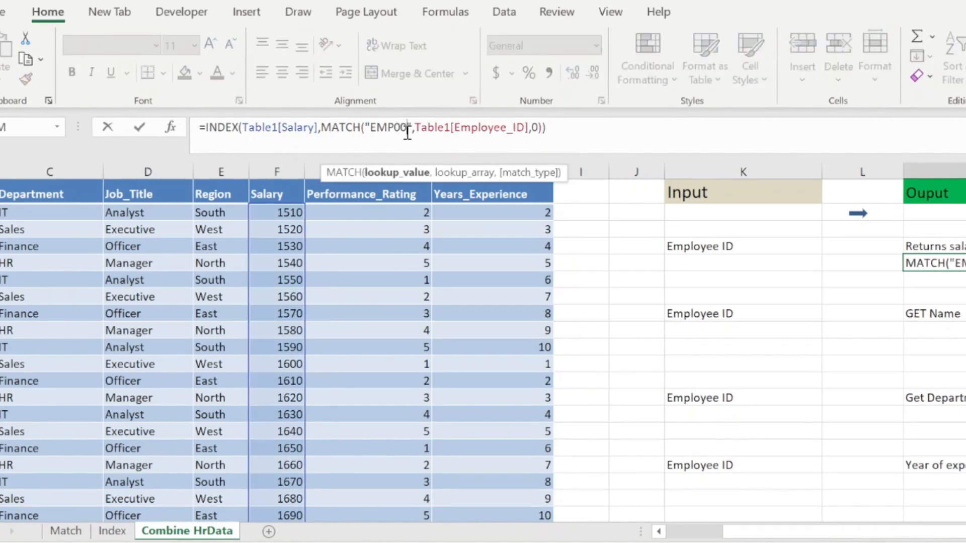
type("1")
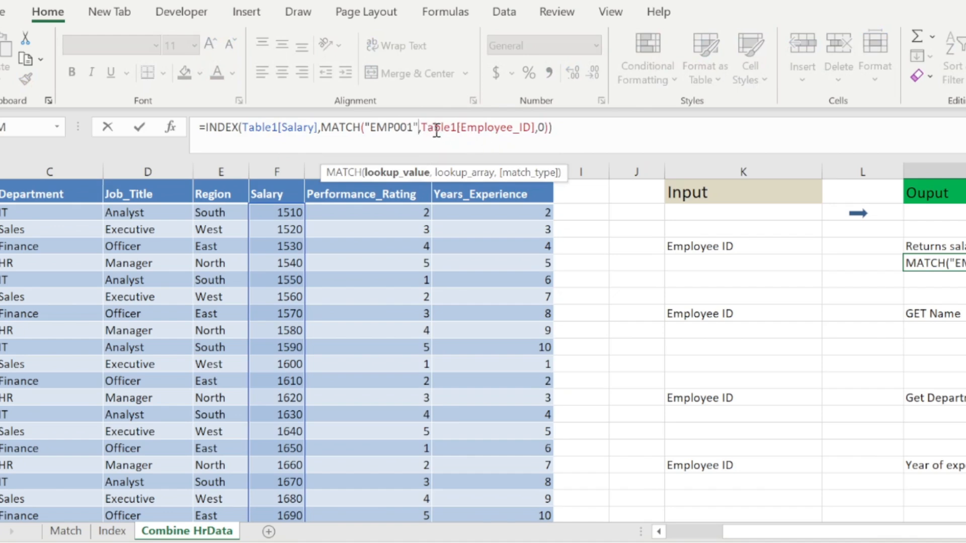
left_click(584, 132)
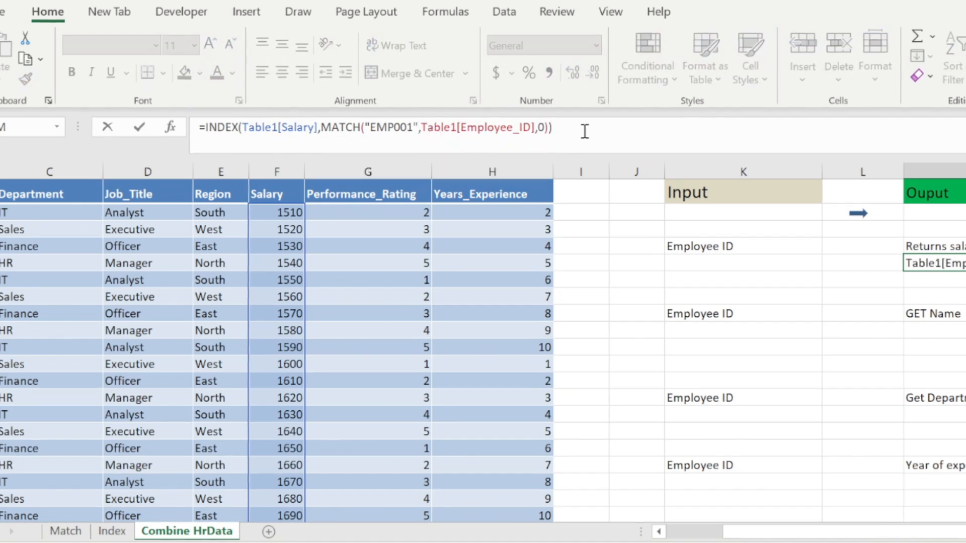
key("Return")
- Select the cell below "Returns salary" again and examine its INDEX and MATCH formula and result
key("Up")
key("Up")
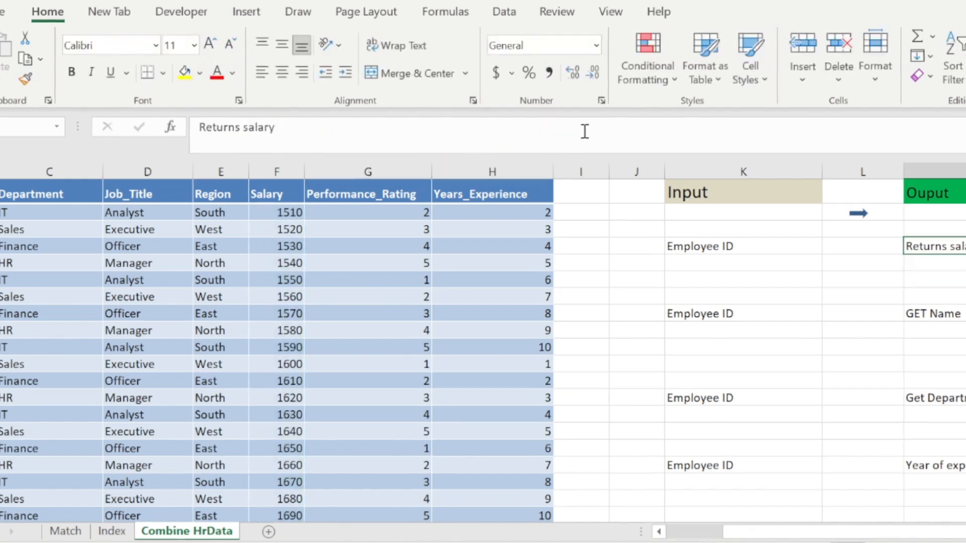
key("Down")
key("Left")
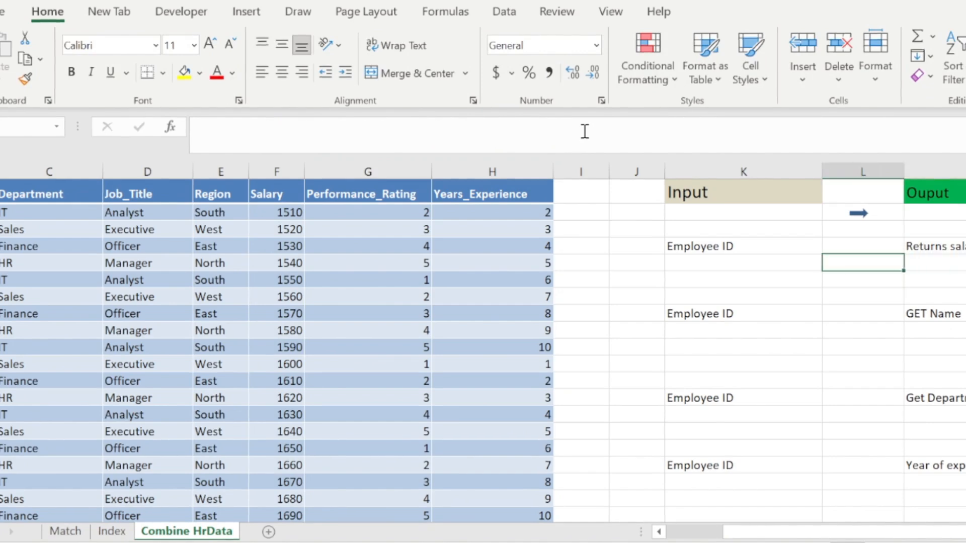
key("Right")
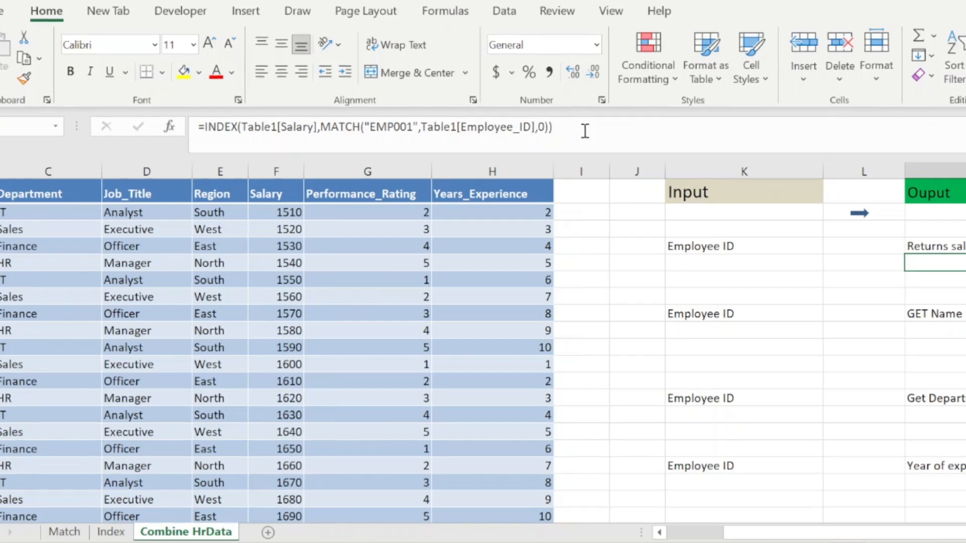
key("Left")
key("Right")
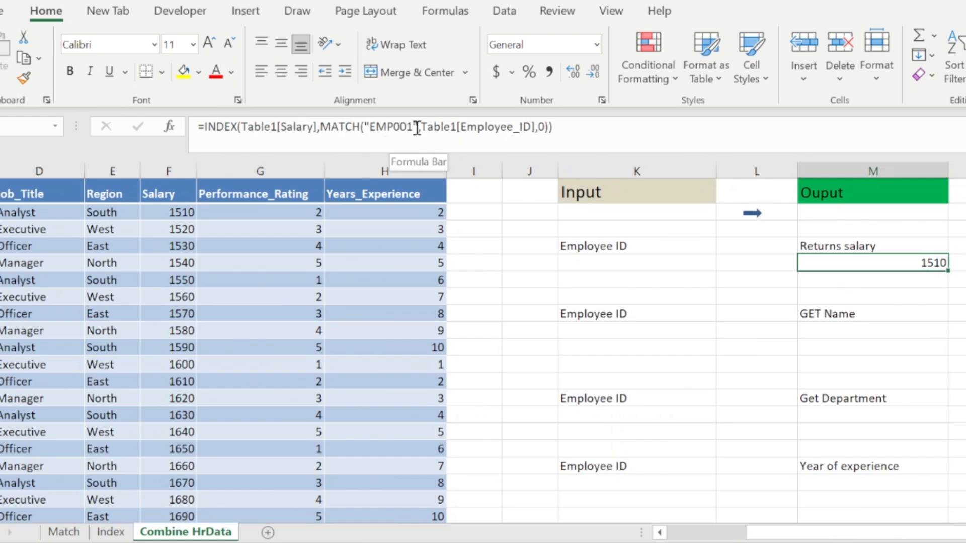
- Compare the employee ID and Salary cells in the table's first data row with the formula's lookup value and result
left_click(188, 216)
key("Left")
key("Left")
key("Left")
key("Left")
key("Left")
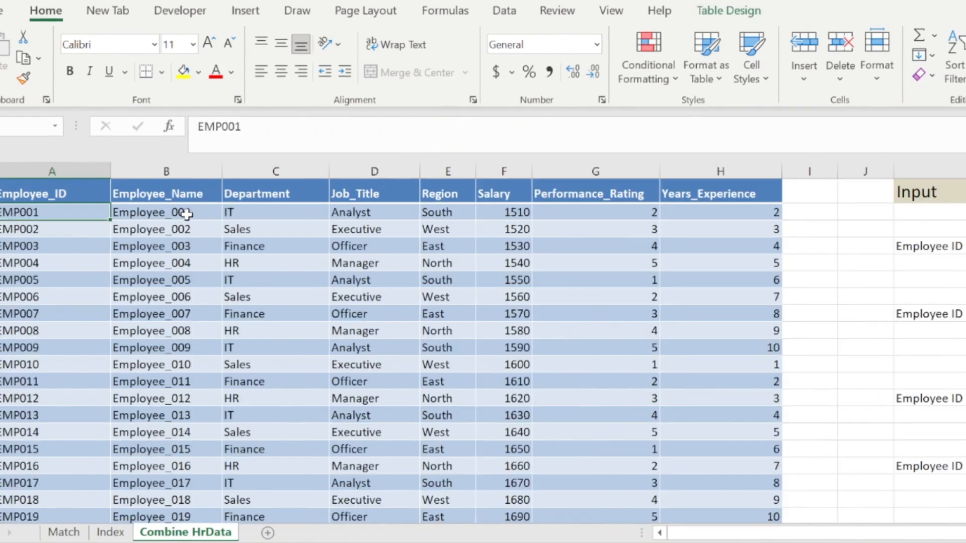
key("Right")
key("Right")
key("Right")
key("Right")
key("Right")
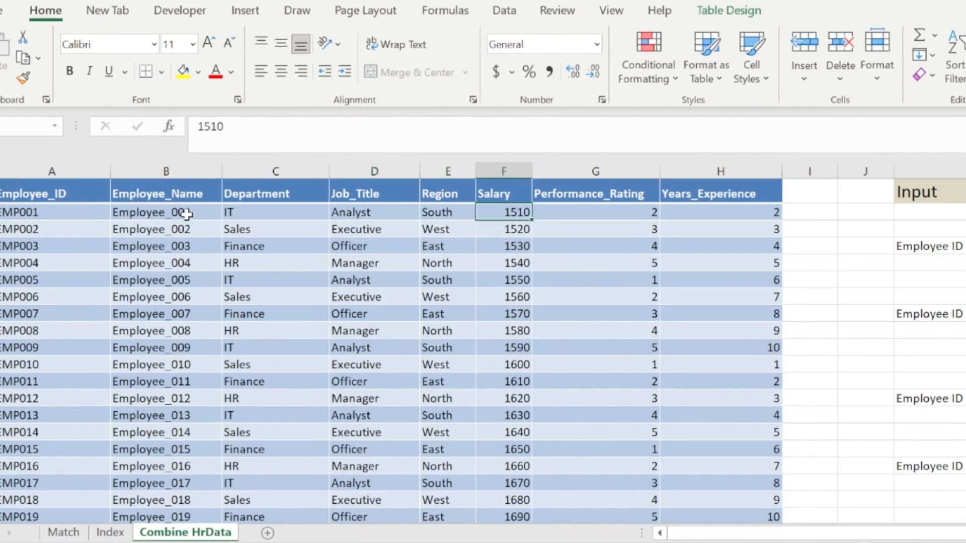
- Return from the table's first Salary cell to the formula cell below "Returns salary"
key("Right")
key("Right")
key("Right")
key("Right")
key("Right")
key("Right")
key("Right")
key("Right")
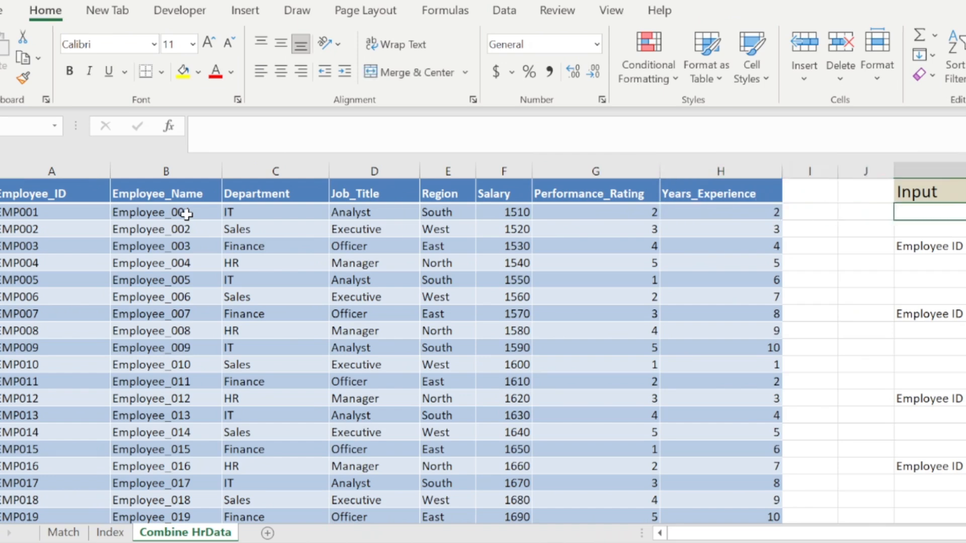
key("Down")
key("Down")
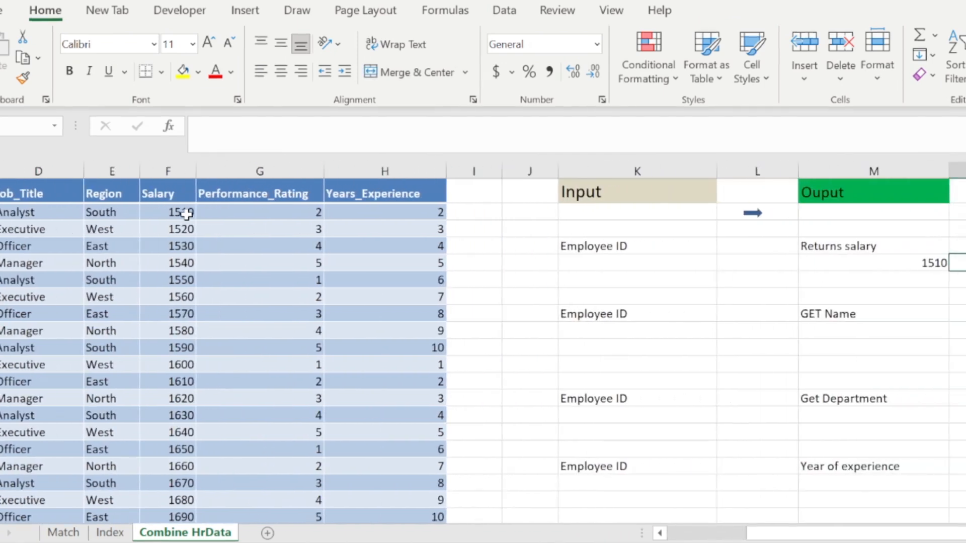
key("Left")
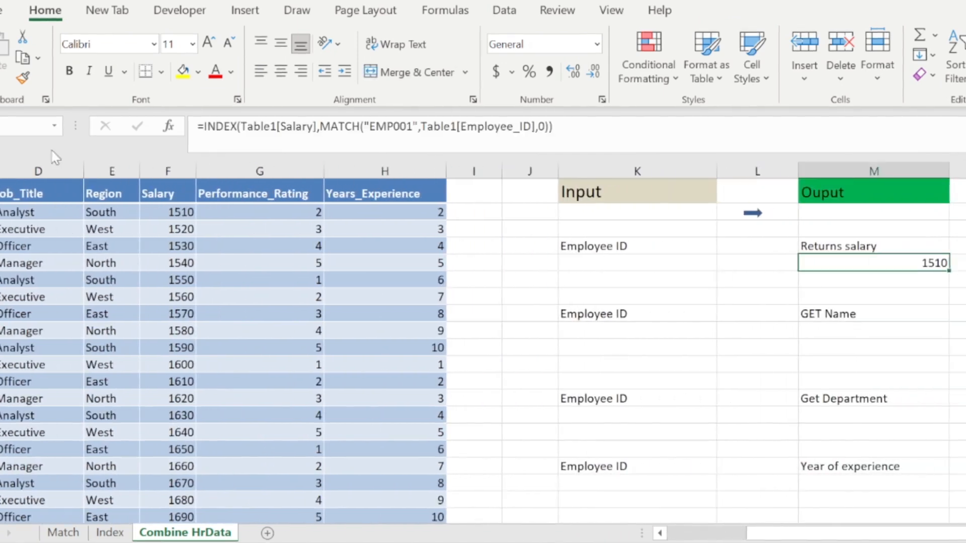
- Change the lookup value in the salary formula's MATCH function to "EMP005"
left_click(407, 131)
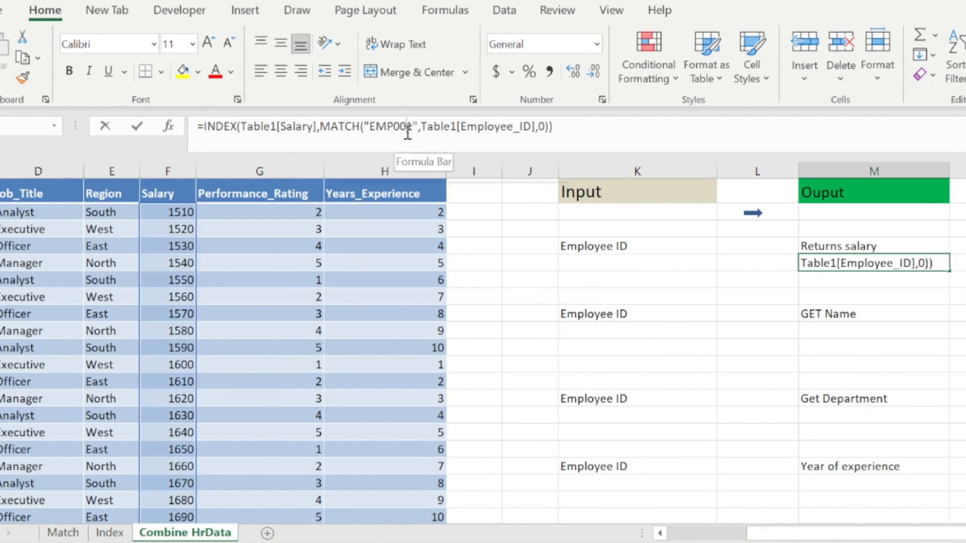
key("BackSpace")
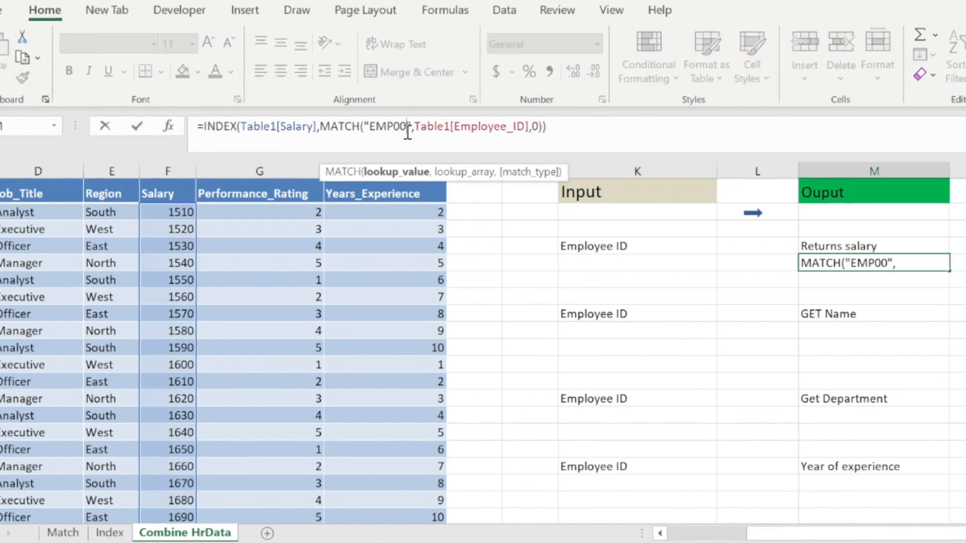
type("5")
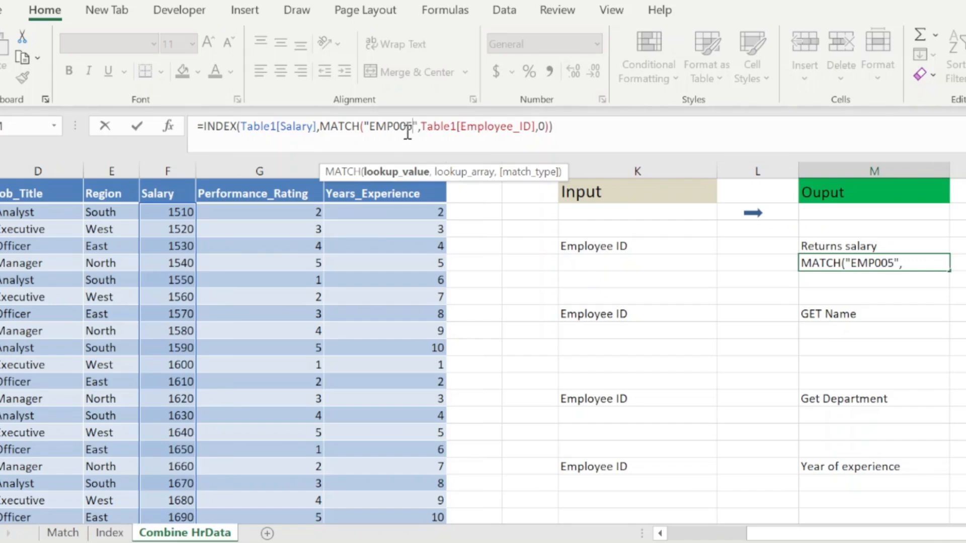
key("Return")
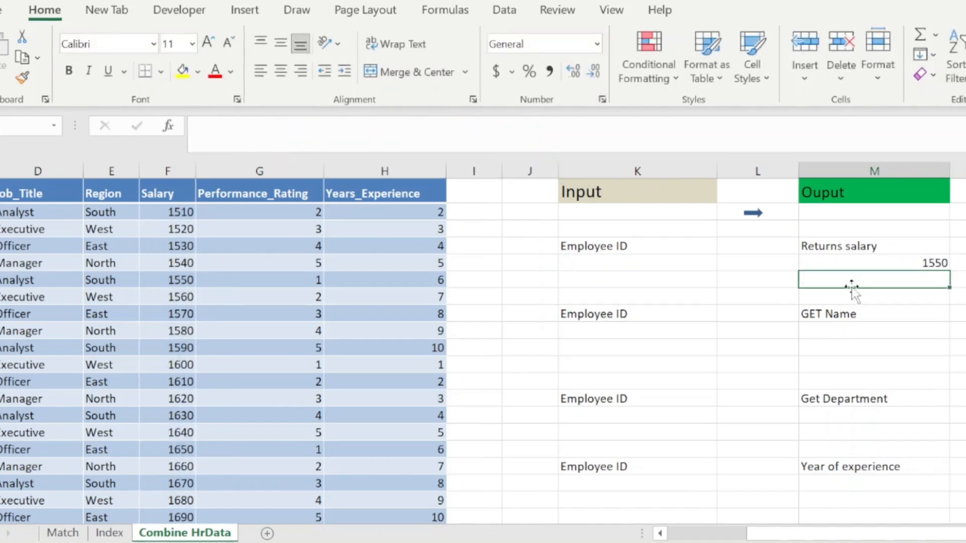
- Go from the salary formula cell to the table's Employee_ID column to look up the employee used in the formula
left_click(836, 263)
key("Left")
key("Left")
key("Left")
key("Left")
key("Left")
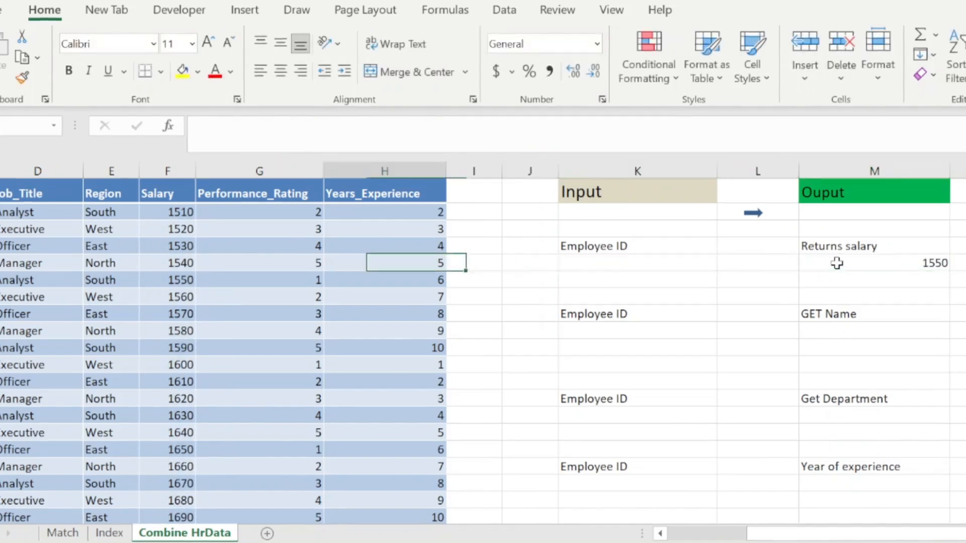
key("Left")
key("Left")
key("Left")
key("Left")
key("Left")
key("Left")
key("Left")
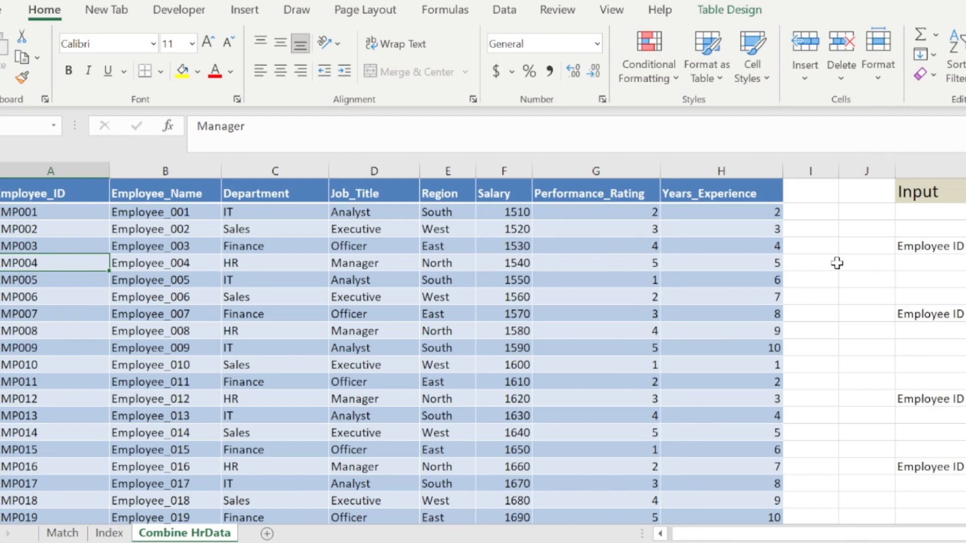
key("Right")
key("Right")
key("Left")
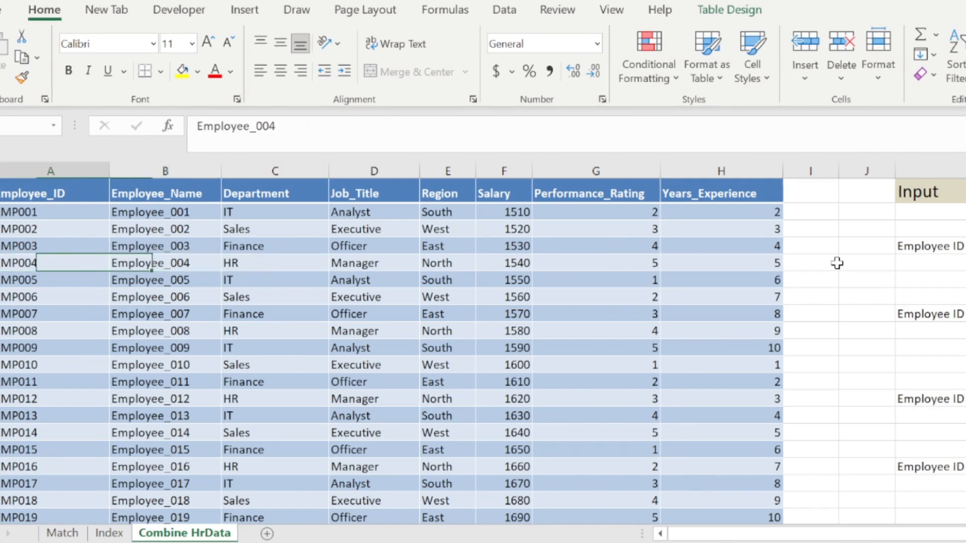
key("Left")
- Trace the EMP005 row across to its Salary cell to check the salary formula's result
key("Down")
key("Right")
key("Right")
key("Right")
key("Right")
key("Right")
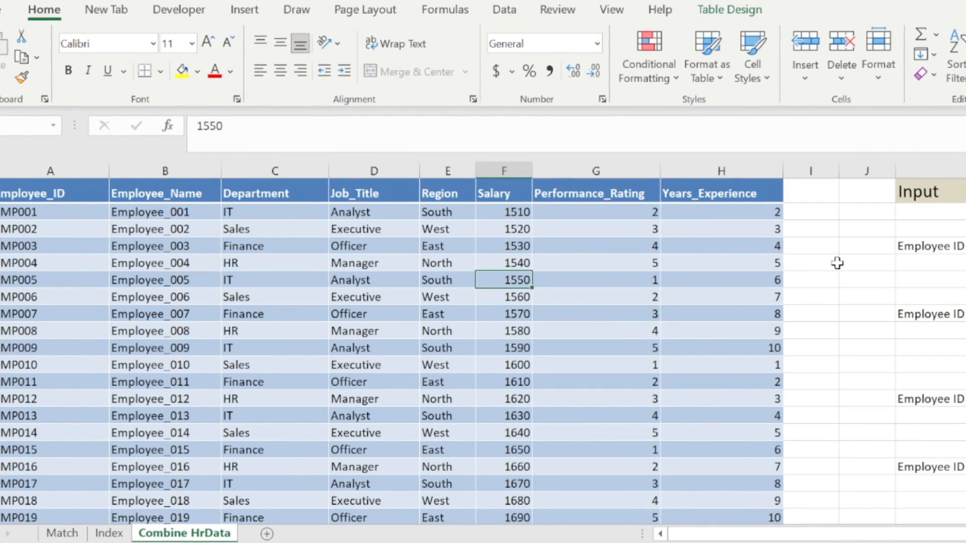
- Return from the EMP005 Salary cell to the "Returns salary" output and review its formula
key("Right")
key("Right")
key("Right")
key("Right")
key("Right")
key("Right")
key("Right")
key("Right")
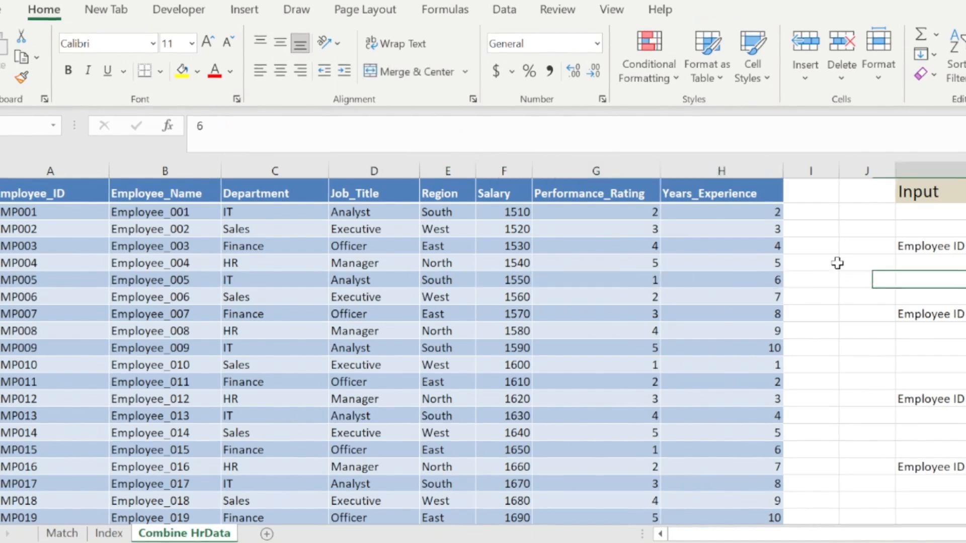
key("Left")
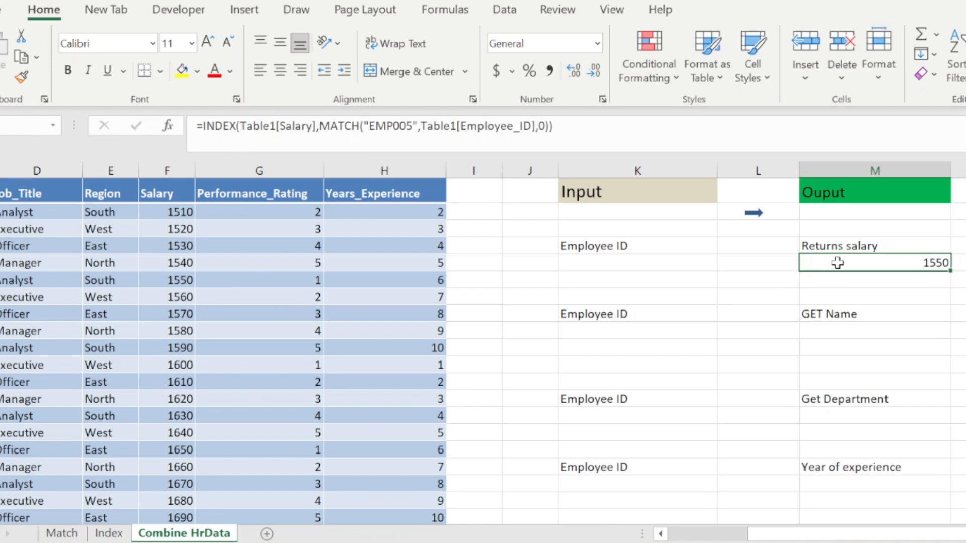
key("Down")
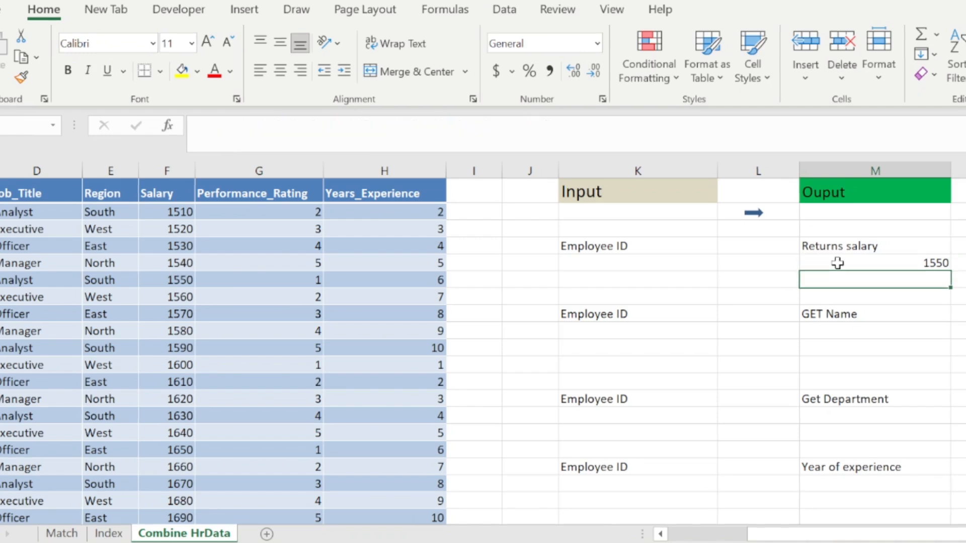
- Compare the first Employee ID block under "Input" with the formula cell below "Returns salary"
left_click(674, 194)
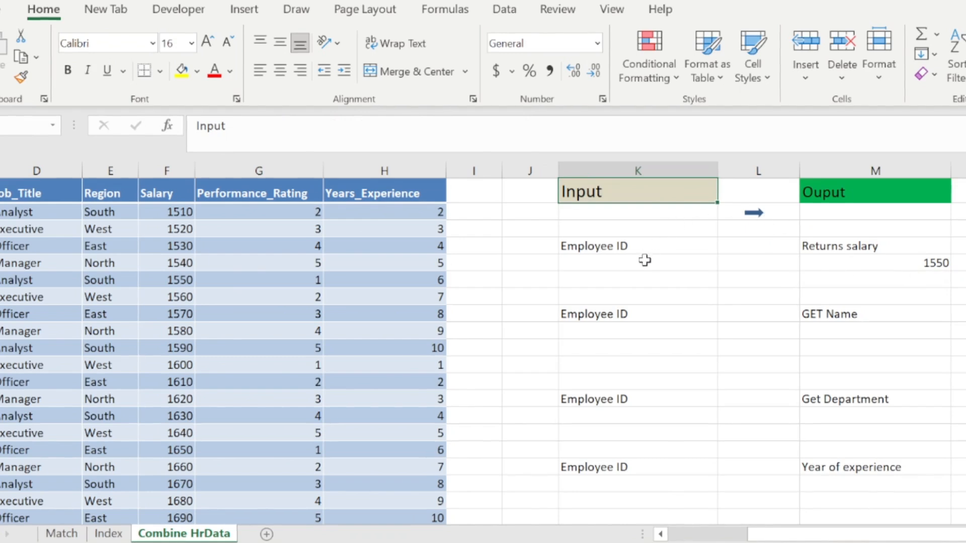
left_click(645, 259)
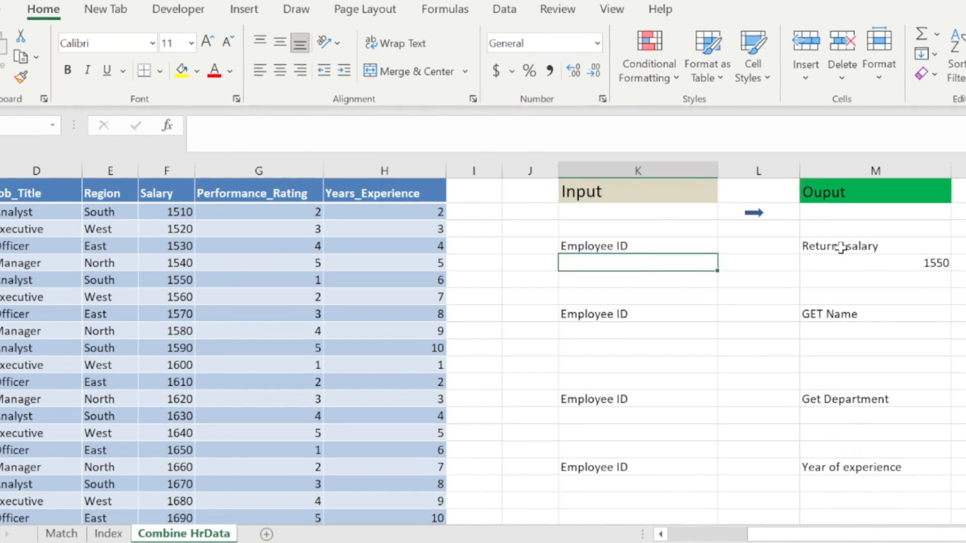
left_click(899, 265)
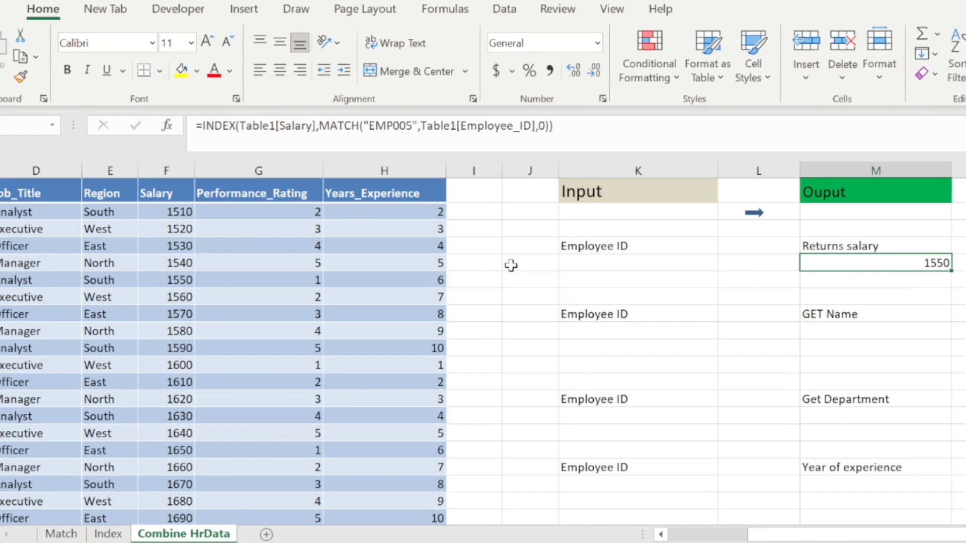
left_click(703, 247)
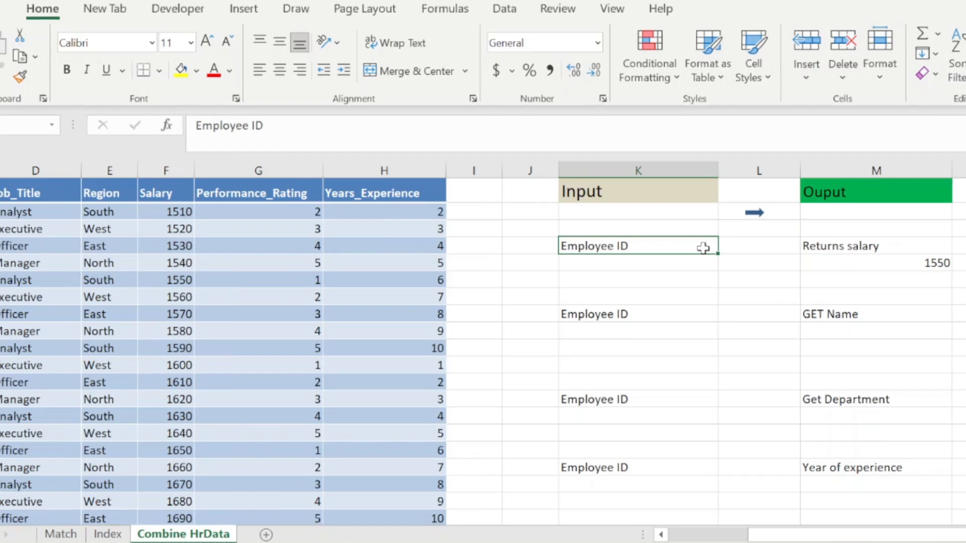
- Look over the second Employee ID block in the "Input" column
key("Down")
key("Down")
key("Down")
key("Down")
key("Down")
key("Down")
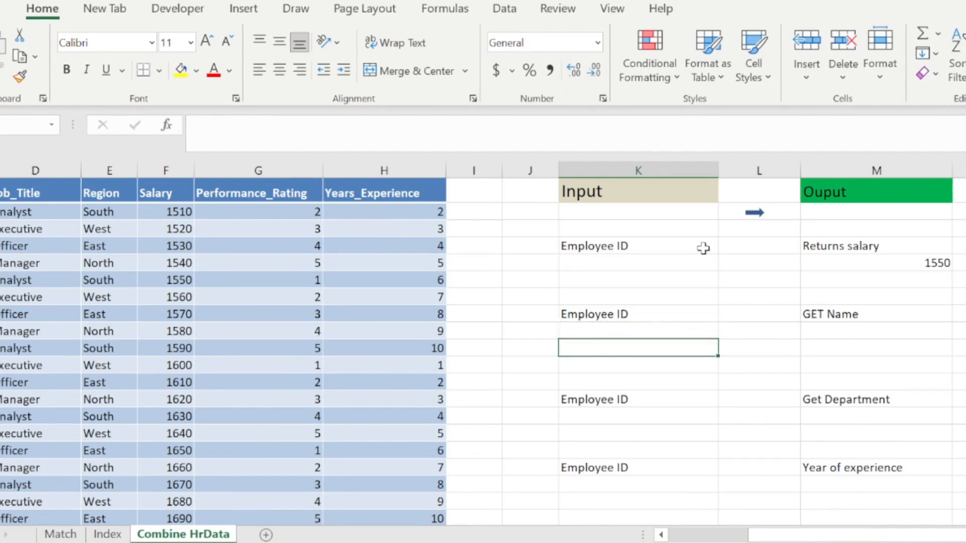
key("Down")
key("Up")
key("Up")
key("Up")
key("Up")
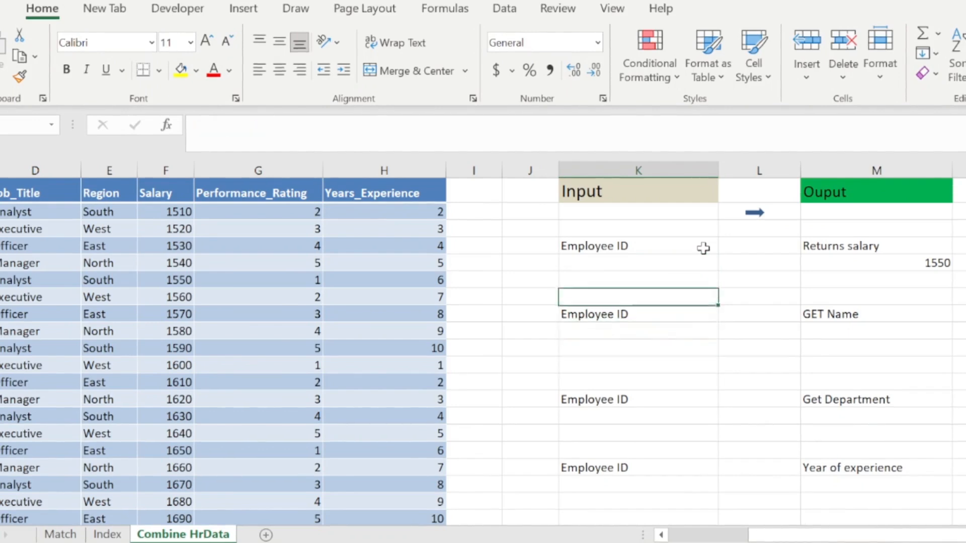
key("Up")
- Start an INDEX formula in the cell below "GET Name" with the whole Employee_Name column of Table1 as the array
key("Right")
key("Right")
key("Down")
key("Down")
key("Down")
key("Down")
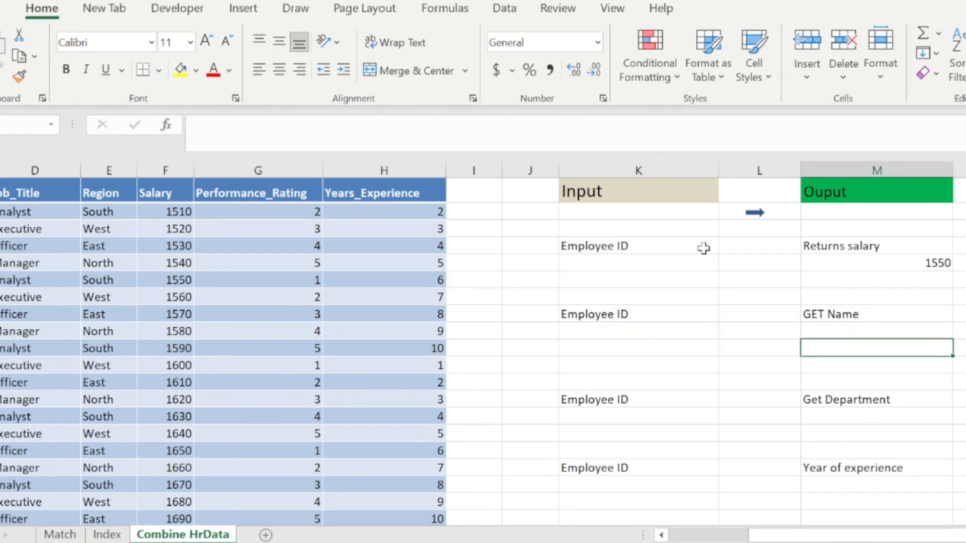
key("Up")
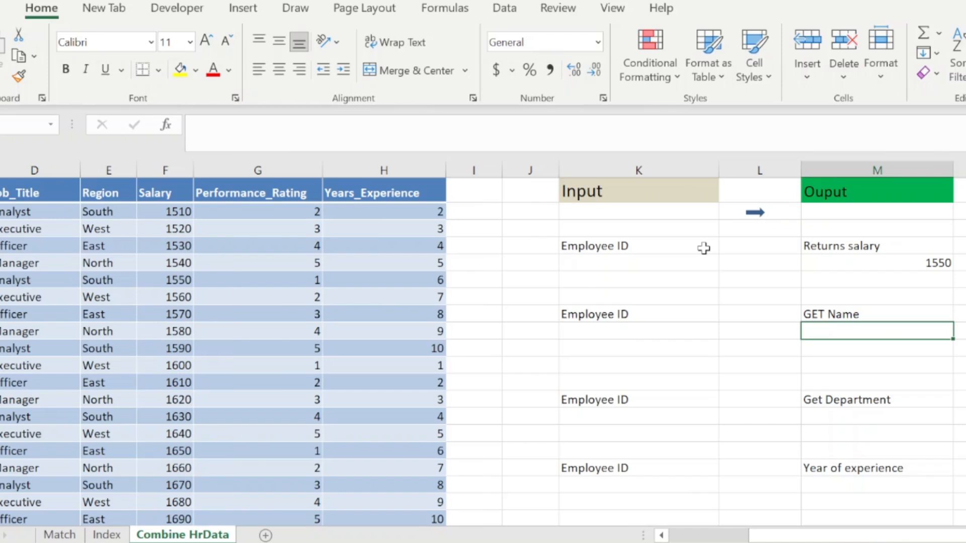
type("=inde")
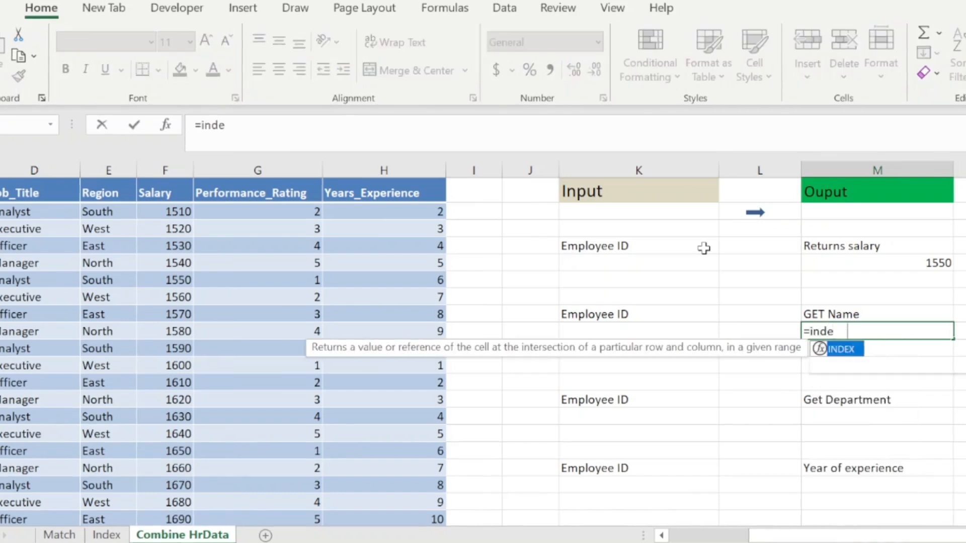
key("Tab")
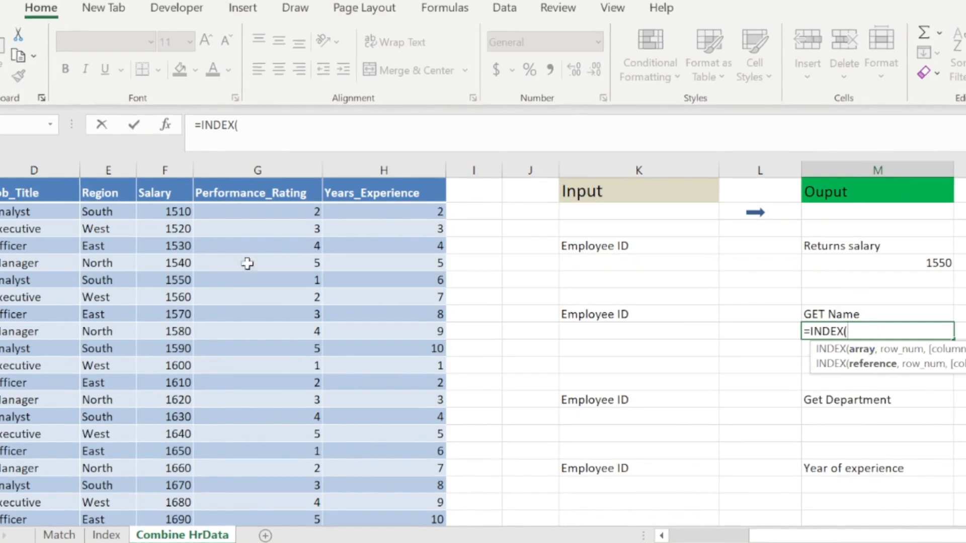
left_click_drag(774, 538, 673, 537)
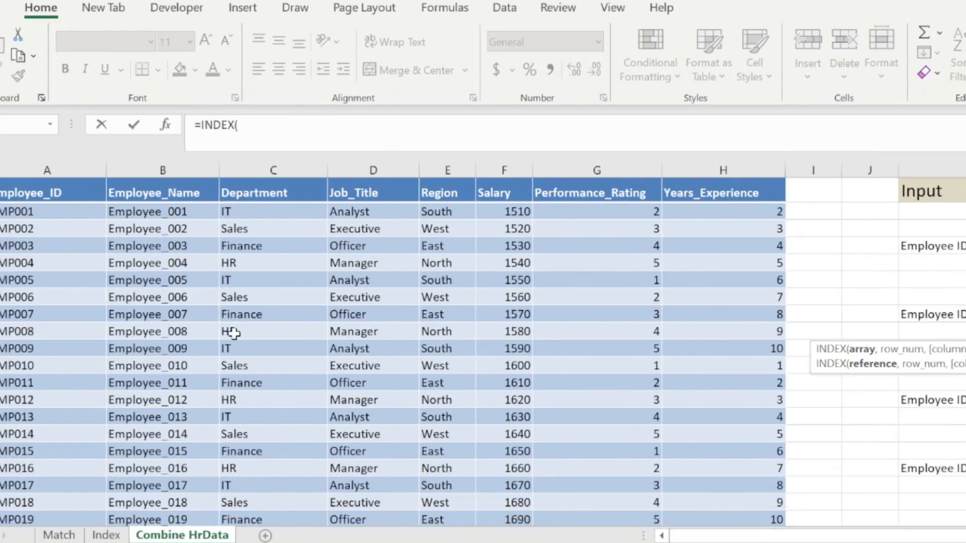
left_click(172, 210)
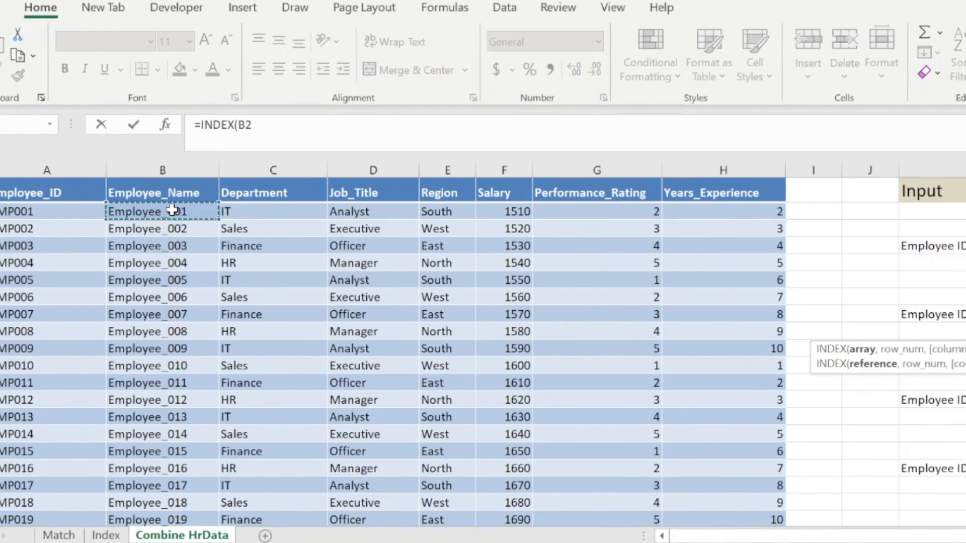
key("ctrl+shift+Down")
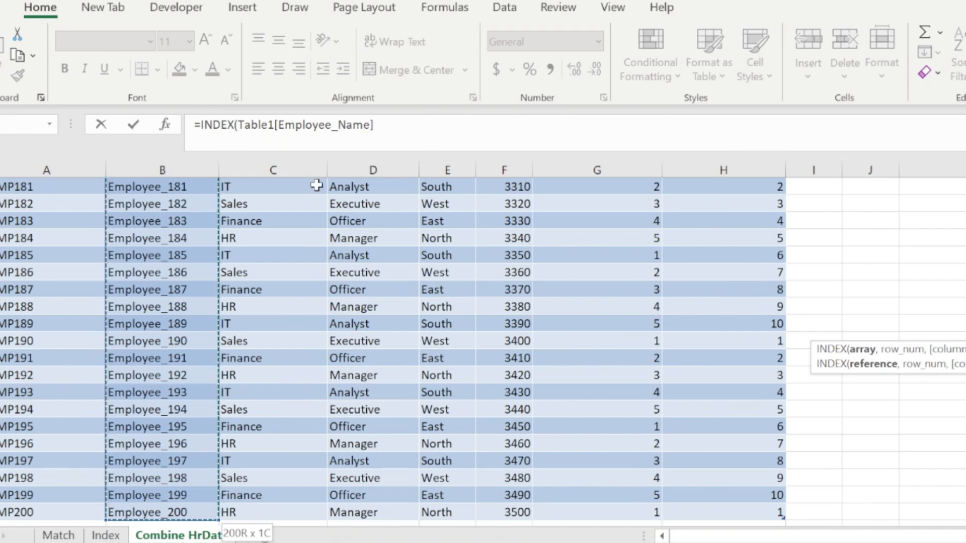
left_click(401, 125)
type(",")
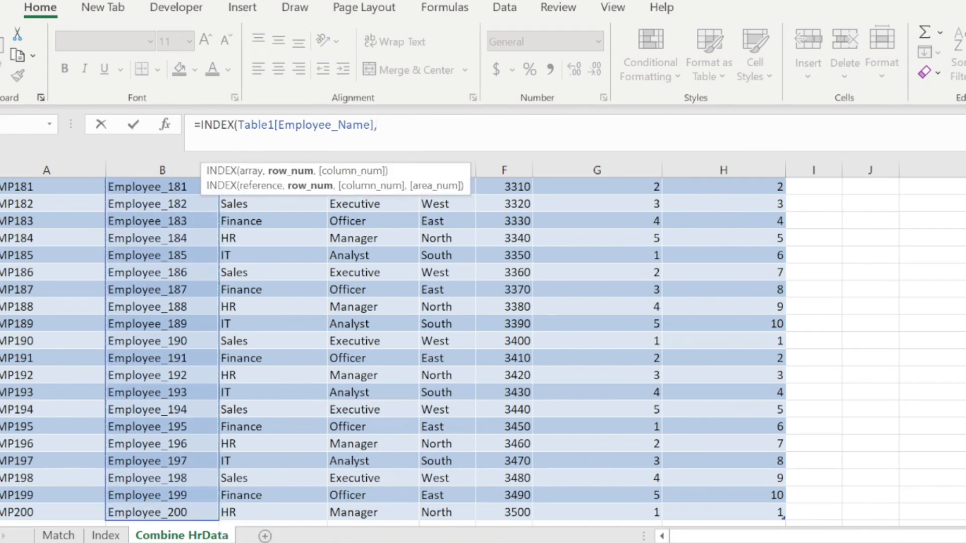
- Nest a MATCH function as the INDEX row number, with "EMP120" as the lookup value
scroll(870, 352, "up", 20)
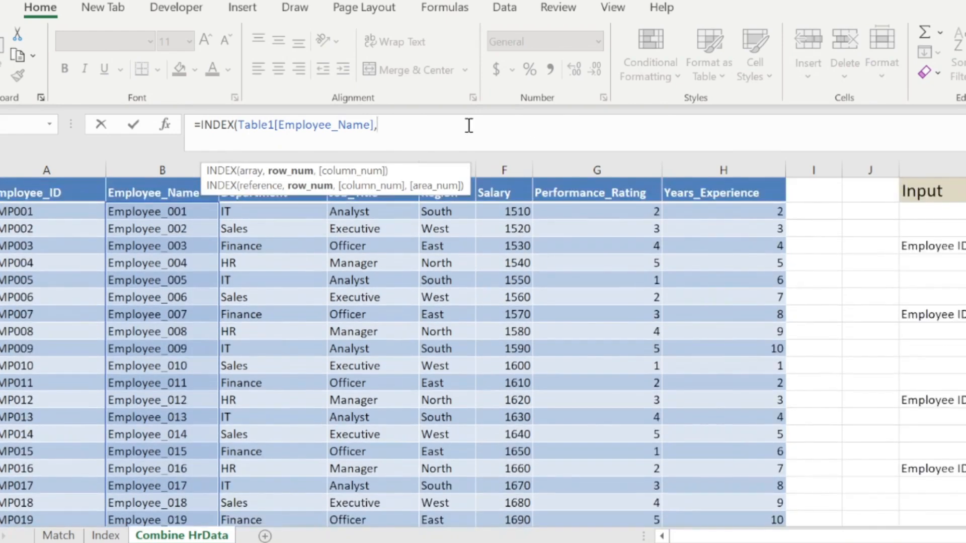
type("matc")
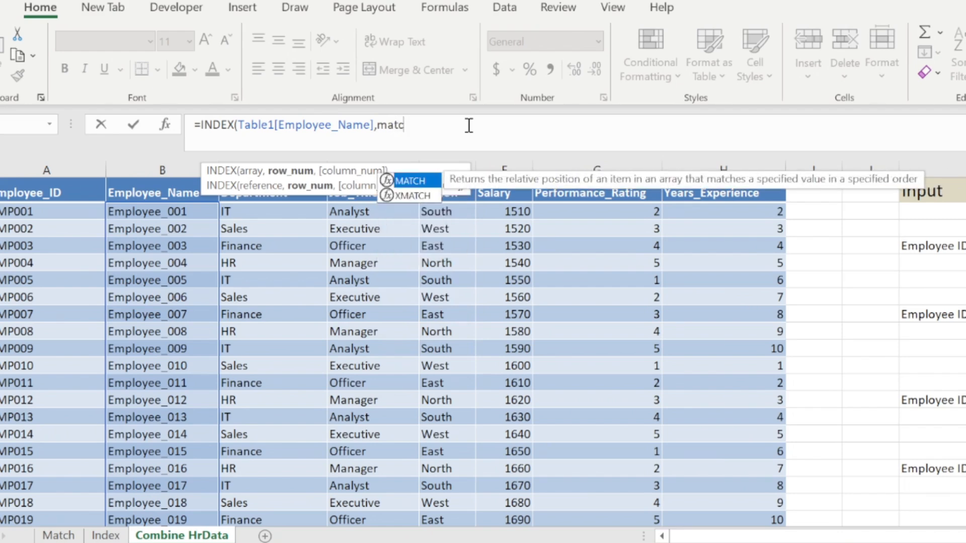
key("Tab")
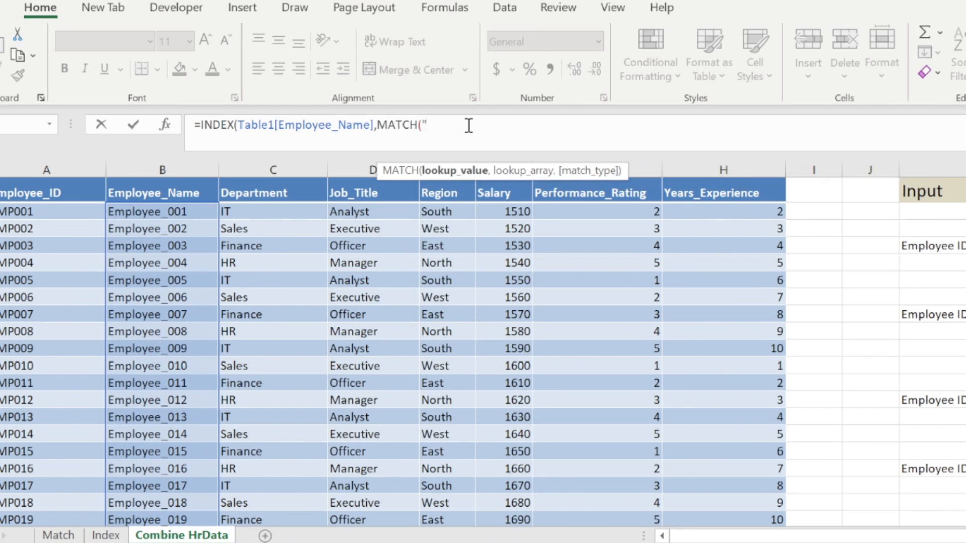
type("EMP120\",")
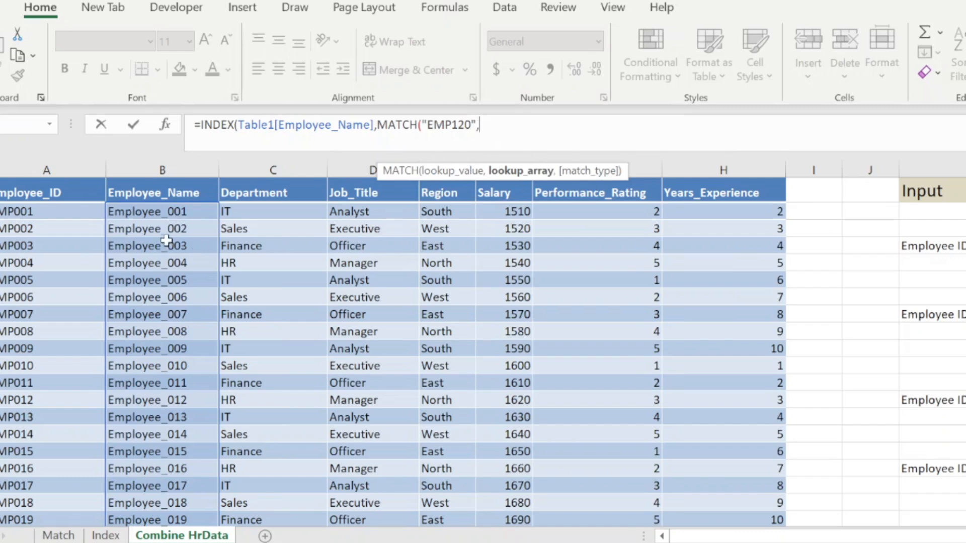
- Complete MATCH with the Employee_ID column of Table1 as lookup array and exact match (0), and enter the finished name formula
left_click(52, 212)
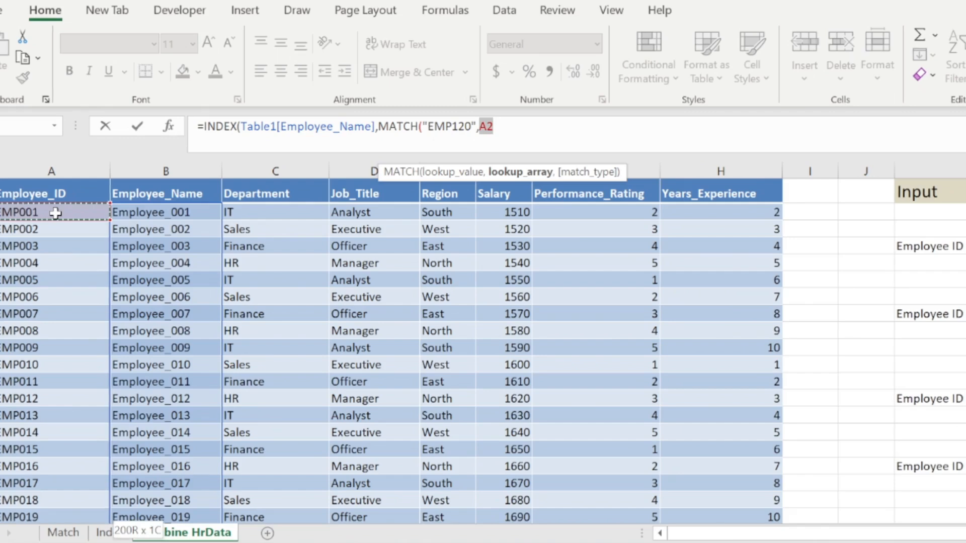
key("ctrl+shift+Down")
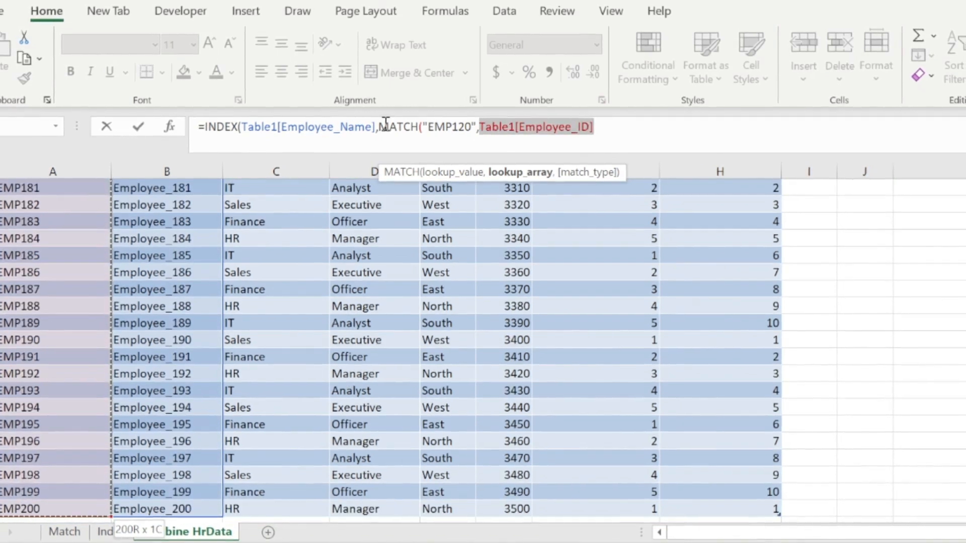
left_click(601, 127)
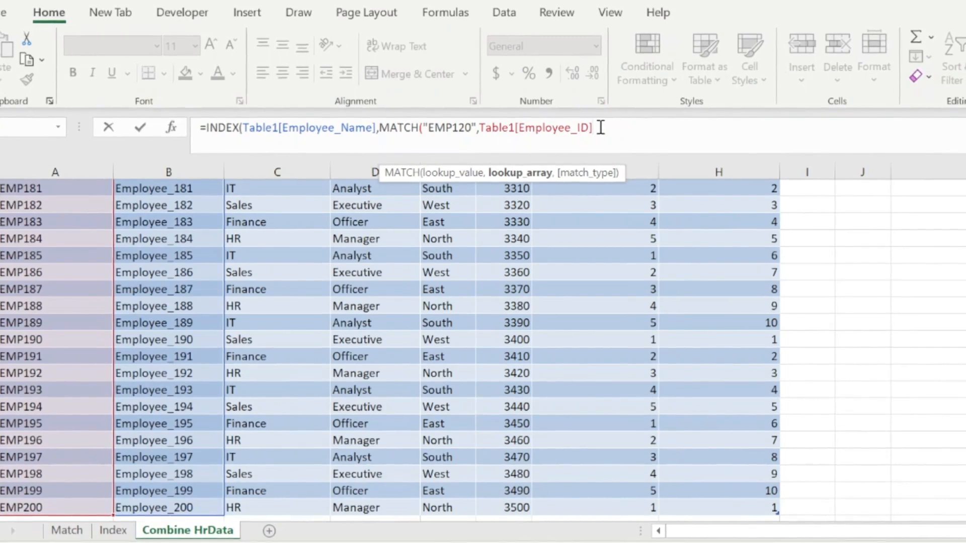
type(",")
key("Down")
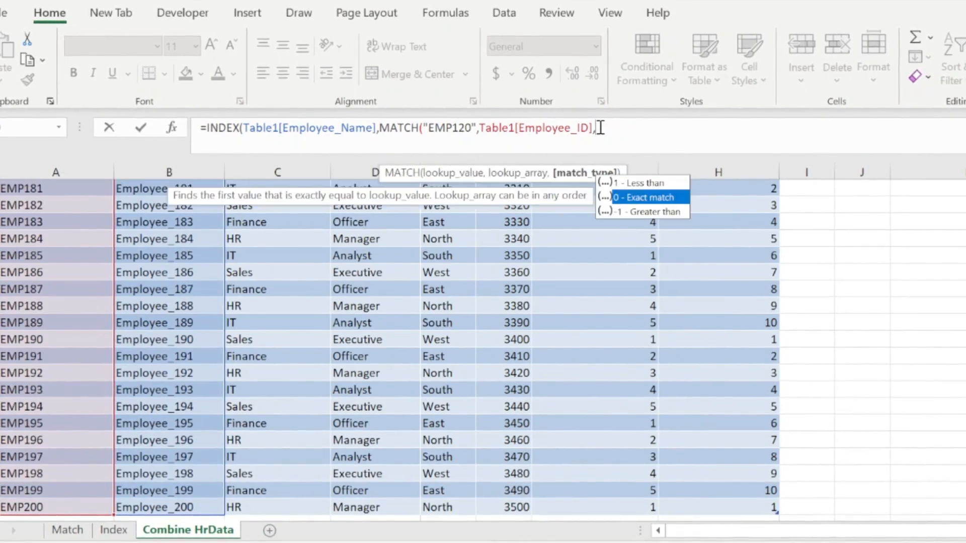
key("Tab")
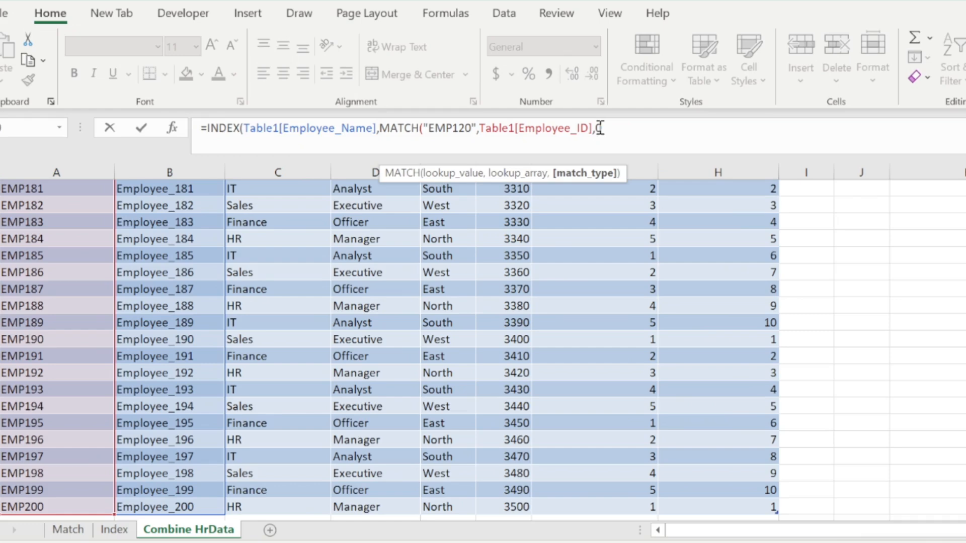
type(")")
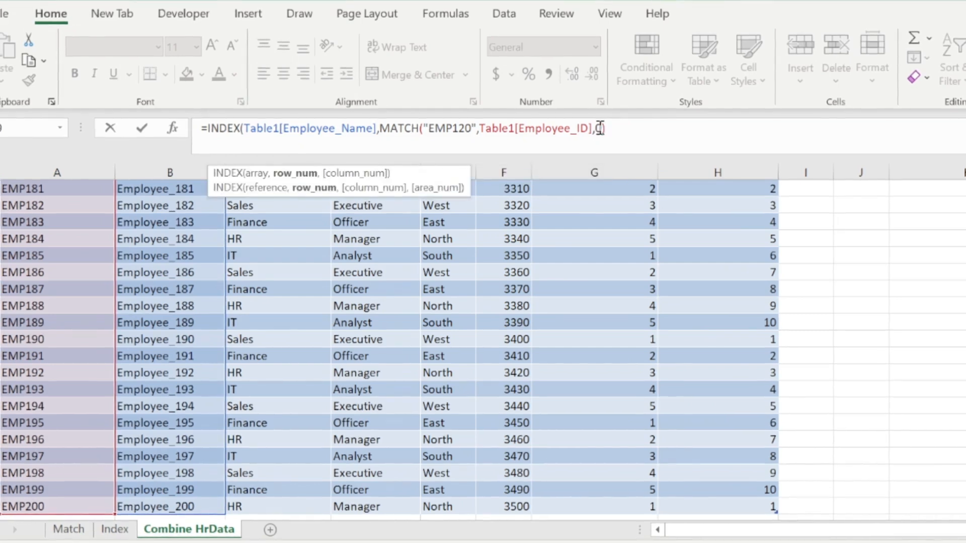
type(")")
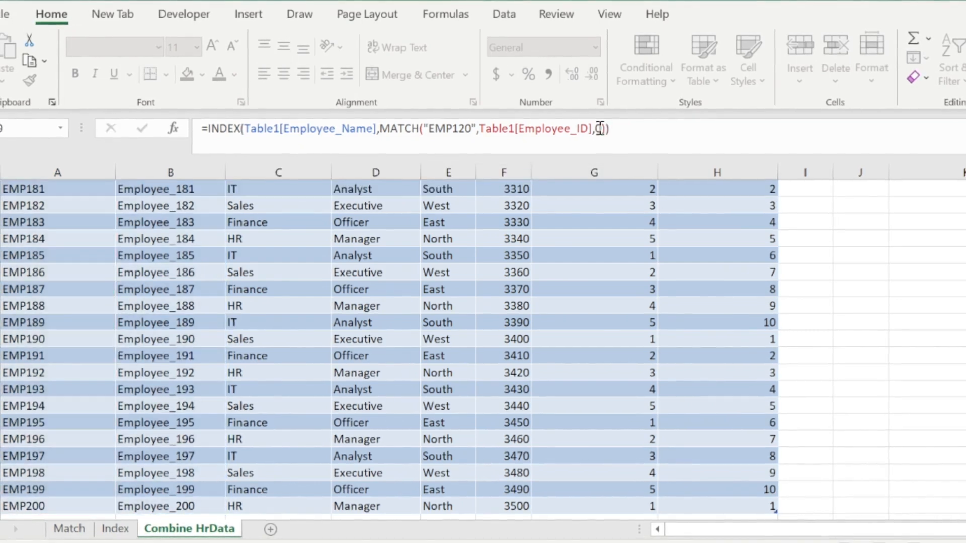
key("Return")
- Move between the "Returns salary" and "GET Name" outputs and review the INDEX and MATCH formula that returns the name
key("Up")
key("Up")
key("Up")
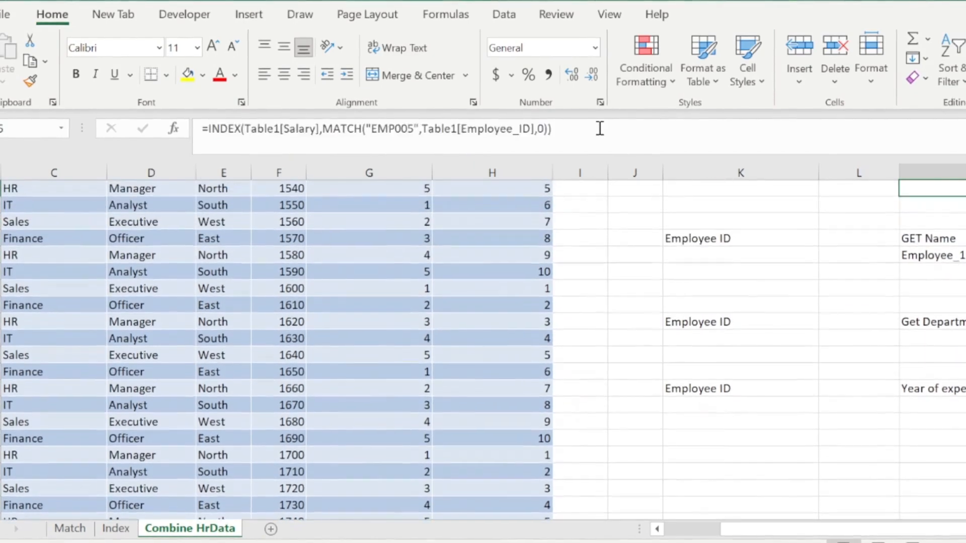
key("Down")
key("Down")
key("Down")
key("Up")
key("Up")
key("Up")
key("Up")
key("Down")
key("Down")
key("Down")
key("Down")
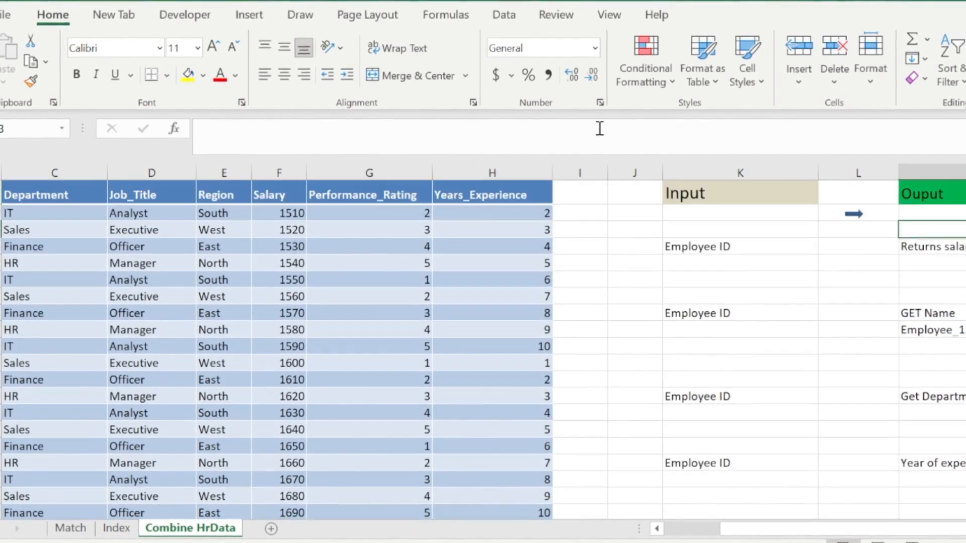
key("Down")
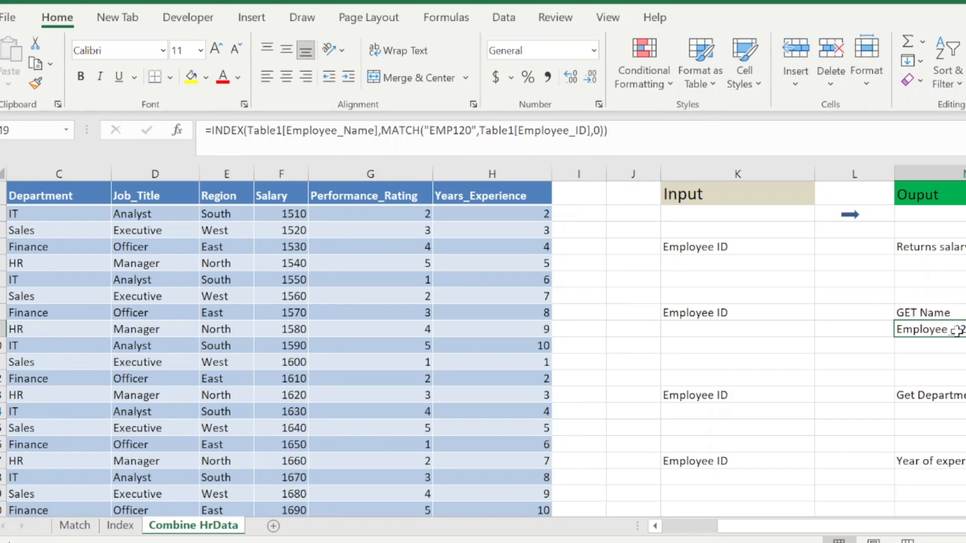
- Find EMP120 in the Employee_ID column and select its entire row to check it against the name formula's output
key("Left")
key("Left")
key("Home")
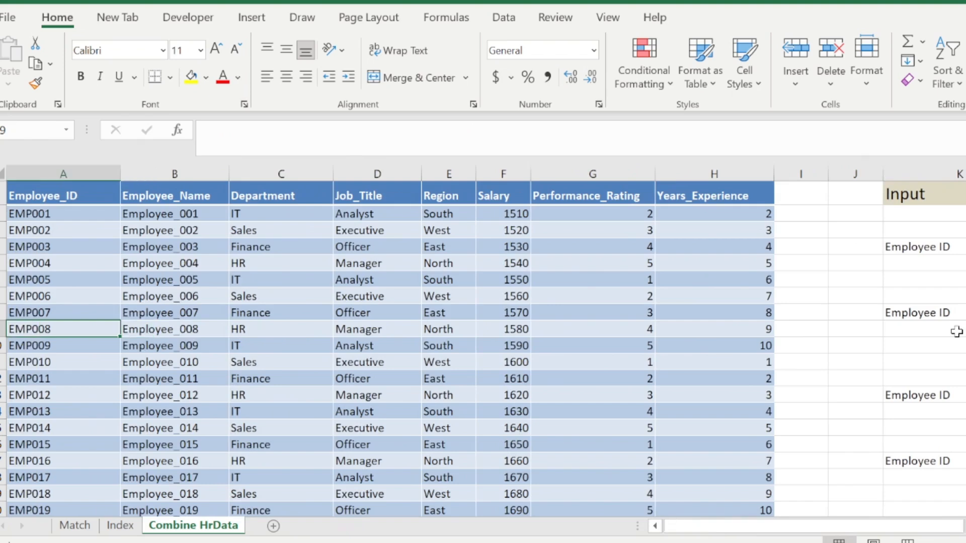
key("Down")
key("Down")
key("Down")
key("Down")
key("Down")
key("Down")
key("Down")
key("Down")
key("Down")
key("Down")
key("Down")
key("Down")
key("Down")
key("Down")
key("Down")
key("Down")
key("Down")
key("Down")
key("Down")
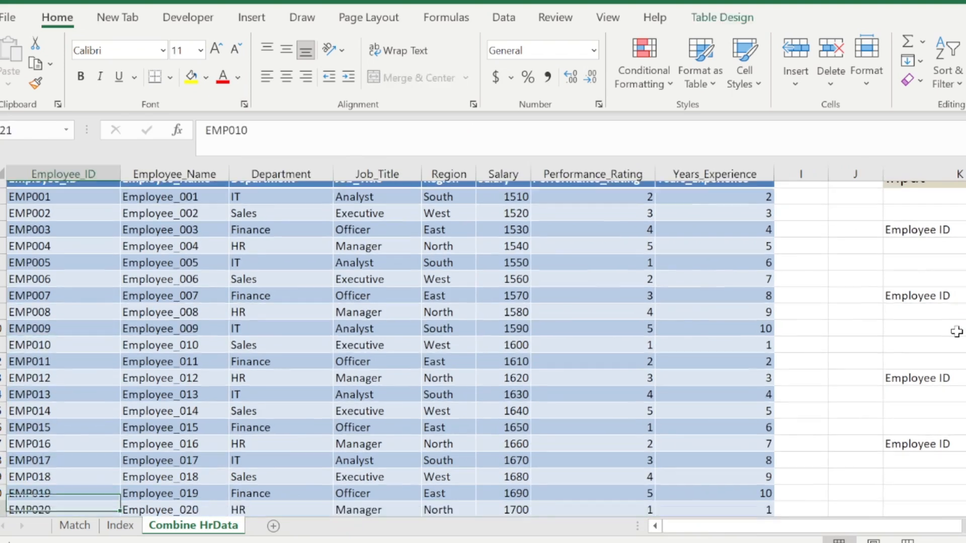
key("Down")
key("Down")
key("Down")
key("Down")
key("Down")
key("Down")
key("Down")
key("Down")
key("Down")
key("Down")
key("Down")
key("Down")
key("Down")
key("Down")
key("Down")
key("Down")
key("Down")
key("Down")
key("Down")
key("Down")
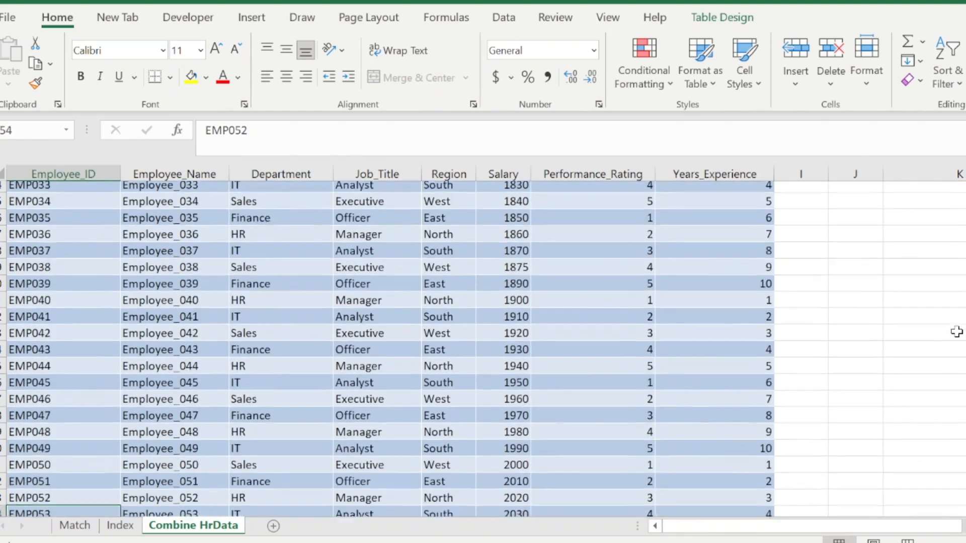
key("Down")
key("Down")
key("Down")
key("Down")
key("Down")
key("Down")
key("Down")
key("Down")
key("Down")
key("Down")
key("Down")
key("Down")
key("Down")
key("Down")
key("Down")
key("Down")
key("Down")
key("Down")
key("Down")
key("Down")
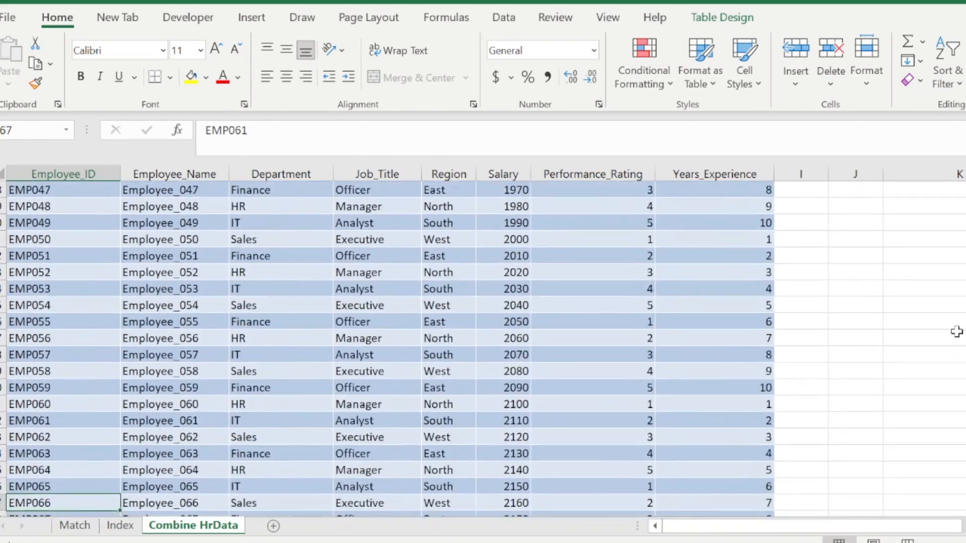
key("Down")
key("Down")
key("Down")
key("Down")
key("Down")
key("Down")
key("Down")
key("Down")
key("Down")
key("Down")
key("Down")
key("Down")
key("Down")
key("Down")
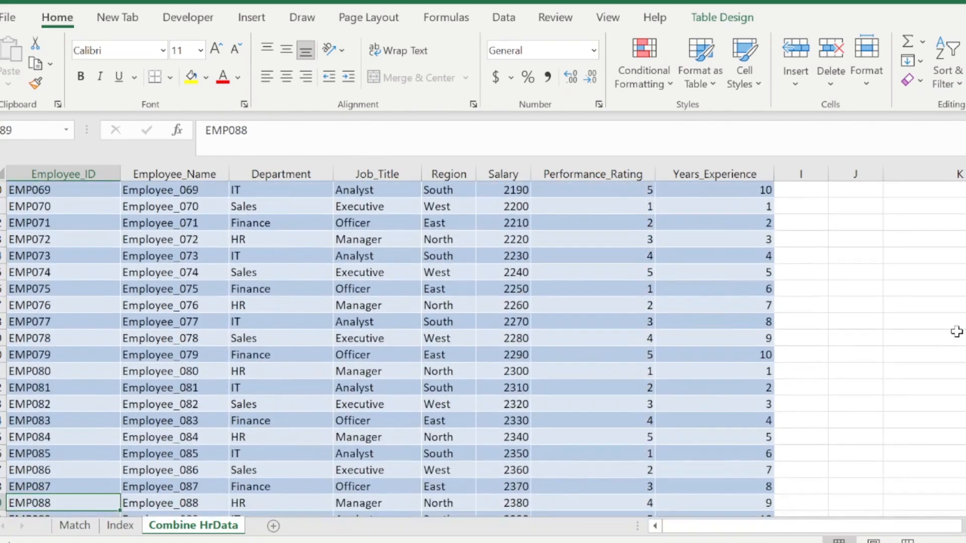
key("Down")
key("Down")
key("Down")
key("Down")
key("Down")
key("Down")
key("Down")
key("Down")
key("Down")
key("Down")
key("Down")
key("Down")
key("Down")
key("Down")
key("Down")
key("Down")
key("Down")
key("Down")
key("Down")
key("Down")
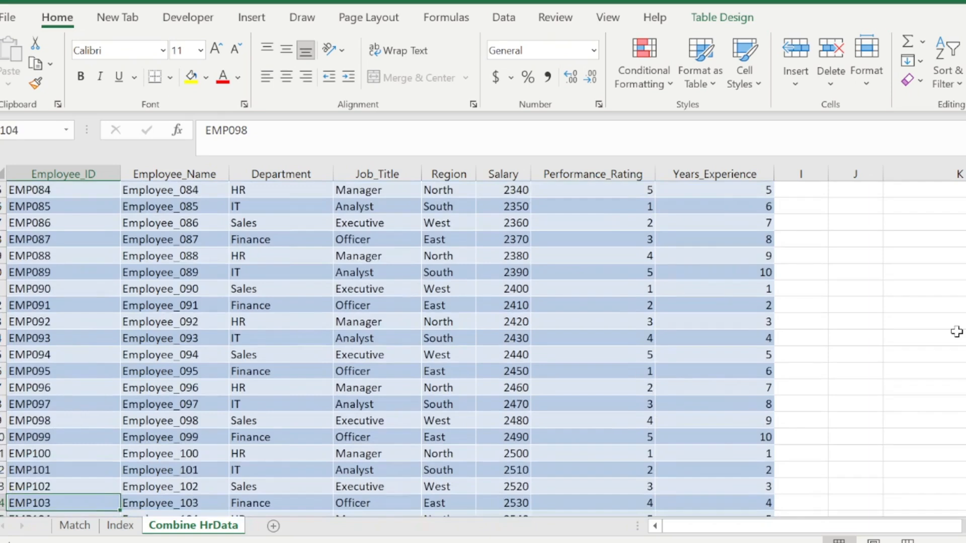
key("Down")
key("Down")
key("Down")
key("Down")
key("Down")
key("Down")
key("Down")
key("Down")
key("Down")
key("Down")
key("Down")
key("Down")
key("Down")
key("Down")
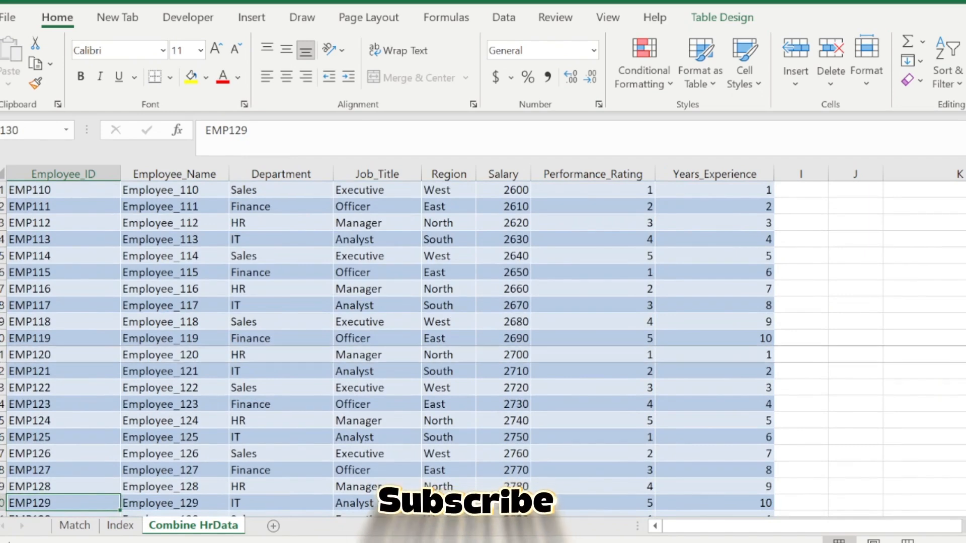
left_click_drag(2, 362, 2, 363)
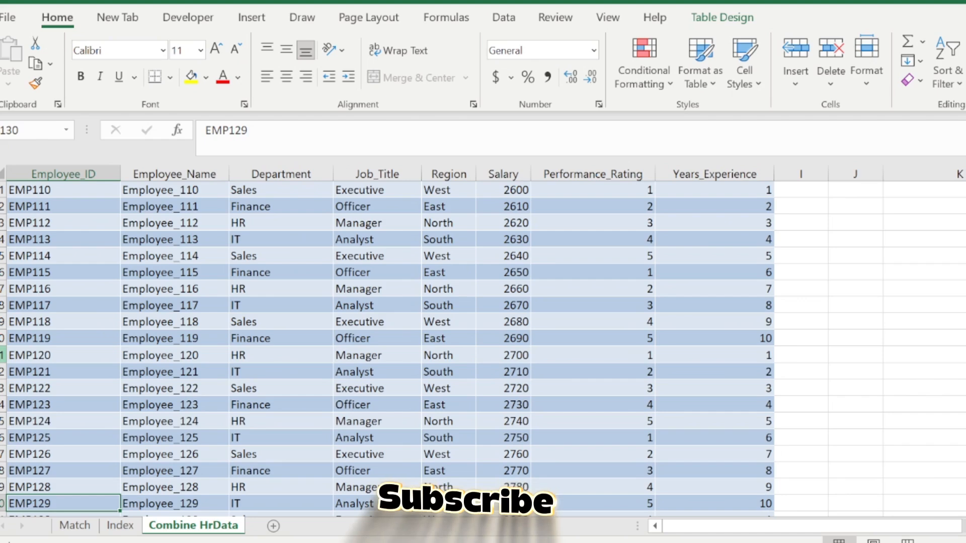
left_click(2, 355)
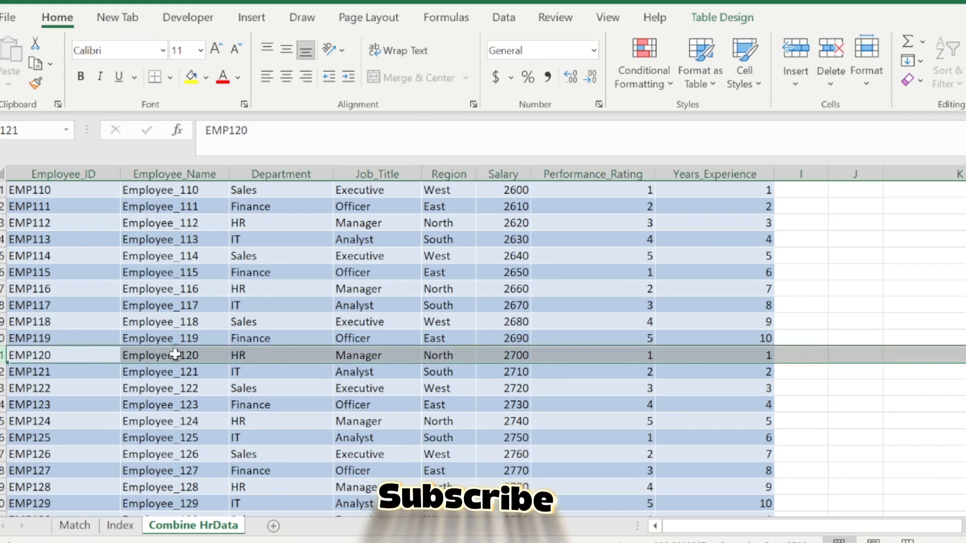